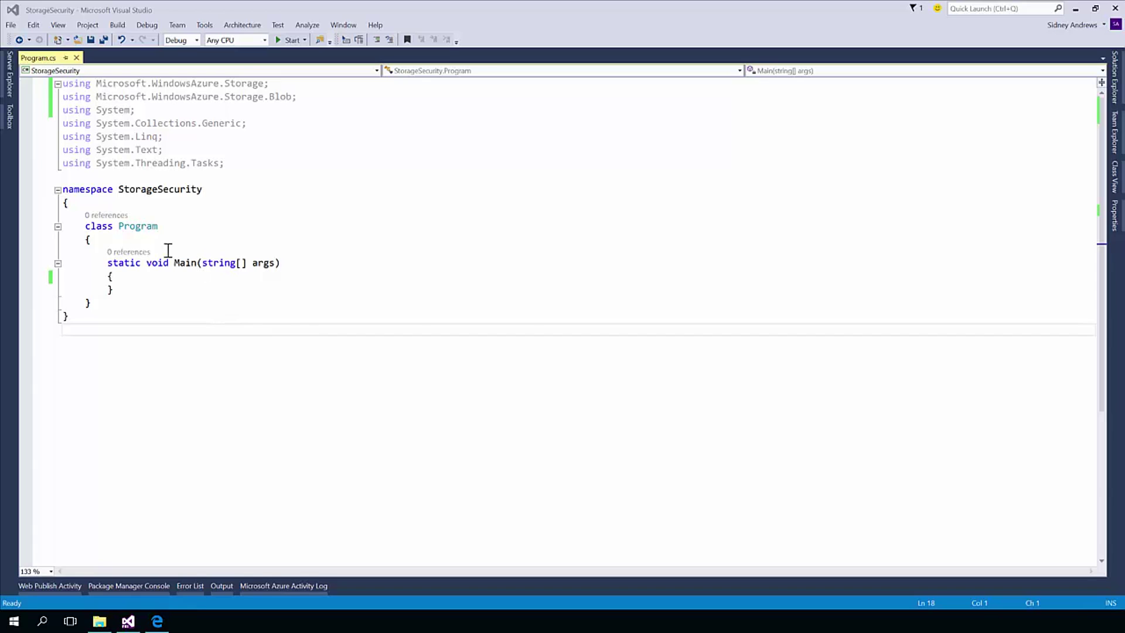
- Review packages.config, highlighting the WindowsAzure.Storage package, then return to the Main method in Program.cs
click(1114, 79)
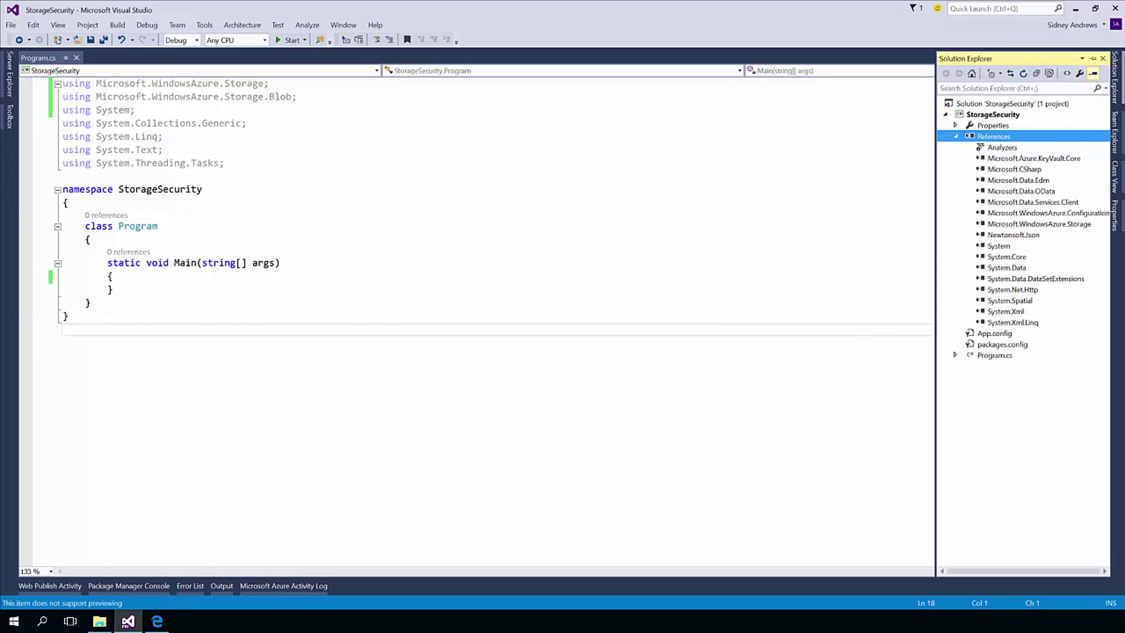
double_click(1000, 345)
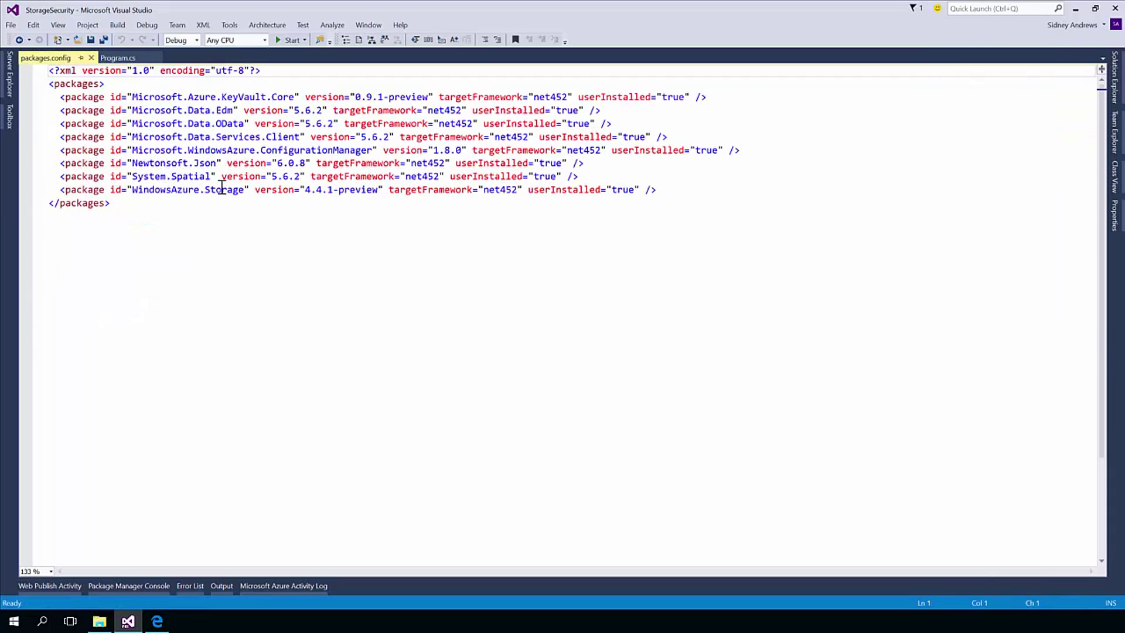
double_click(219, 189)
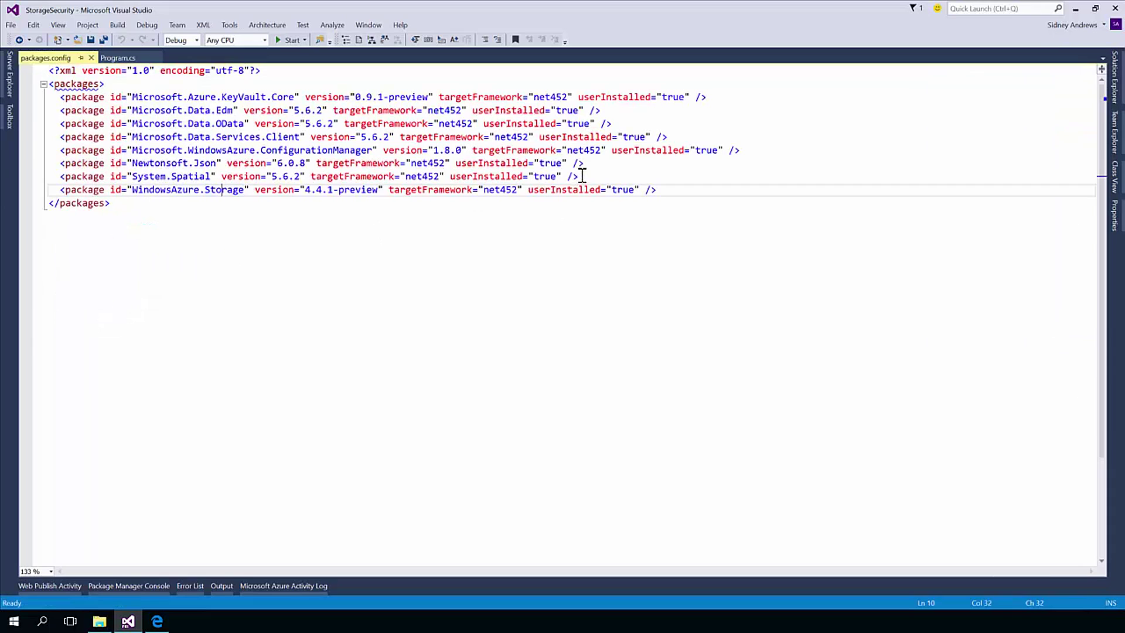
drag(579, 176, 43, 93)
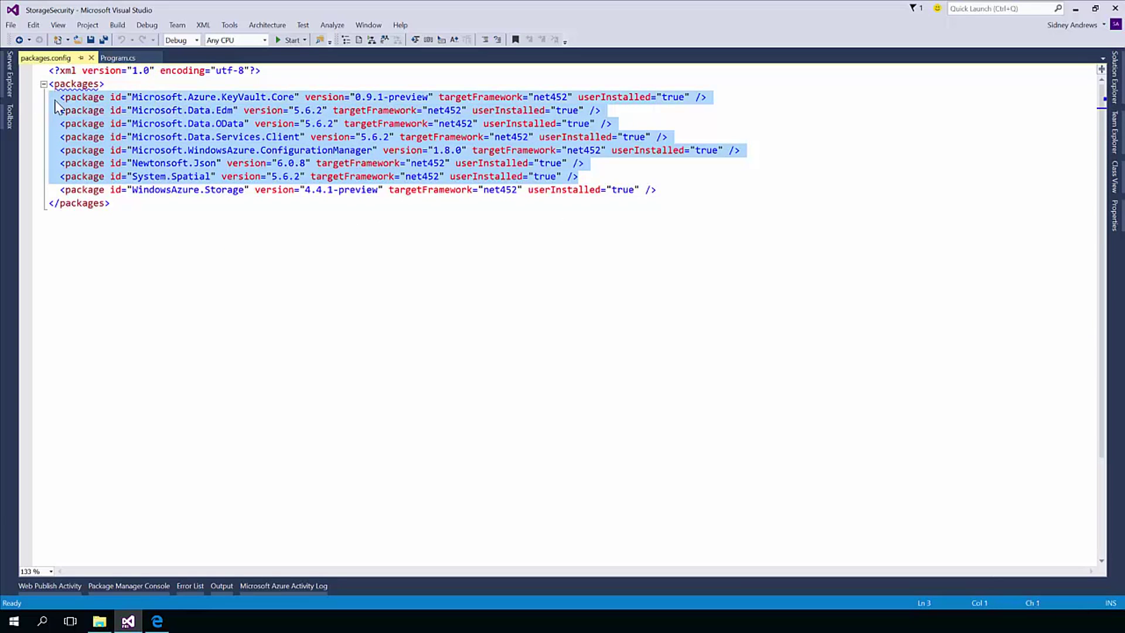
drag(246, 190, 132, 190)
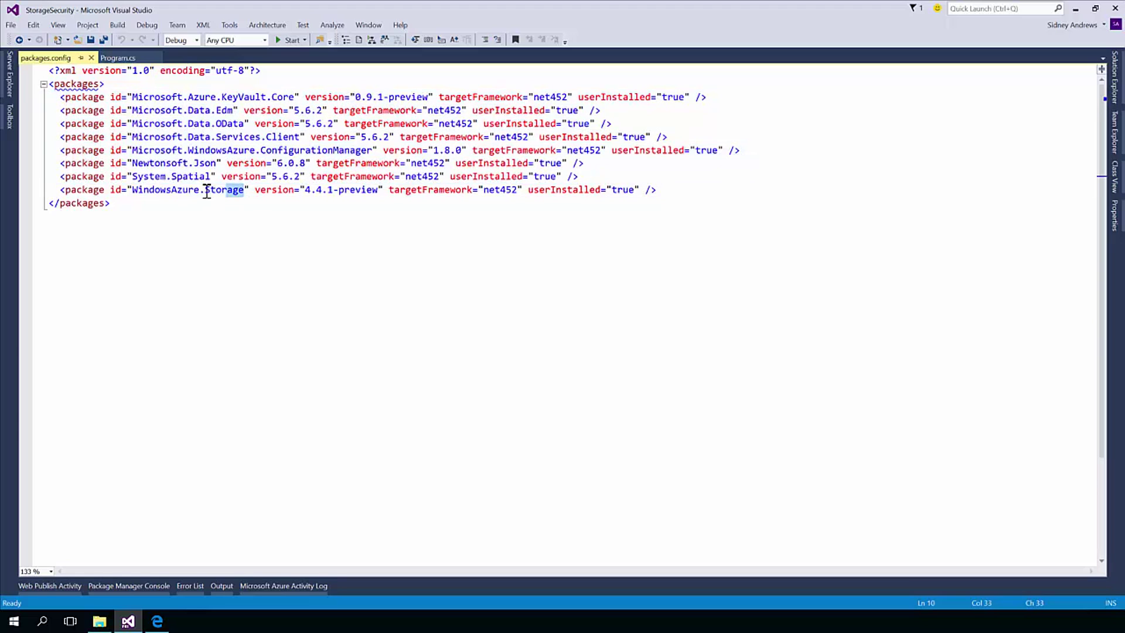
click(91, 57)
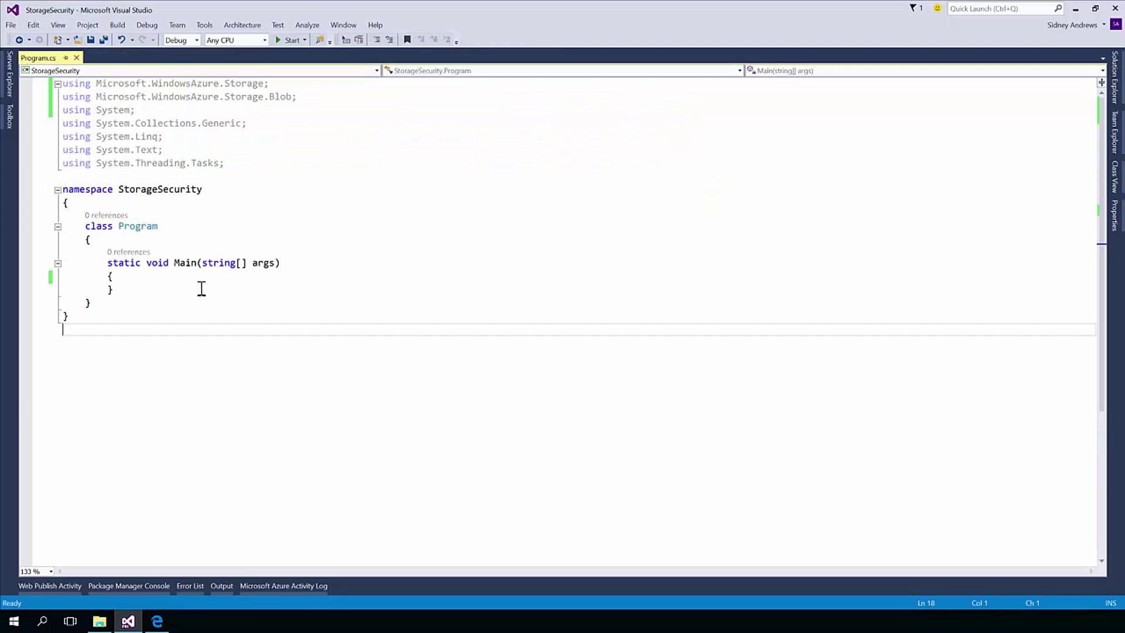
click(202, 277)
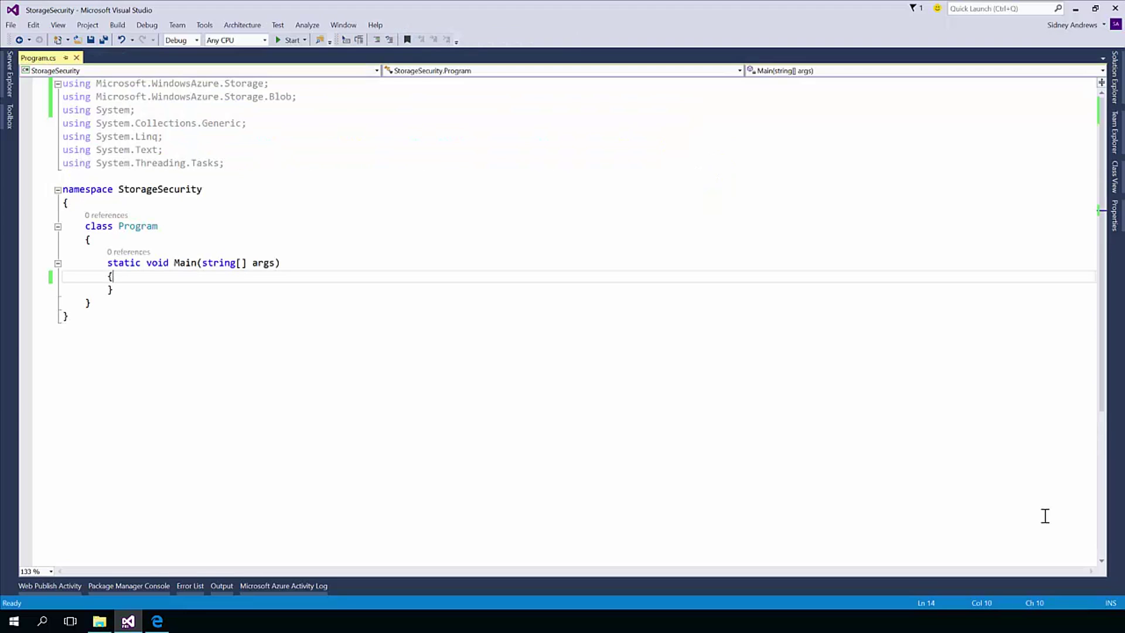
- Create a blob container named images under examplestore's Blobs and view its empty blob list
click(12, 92)
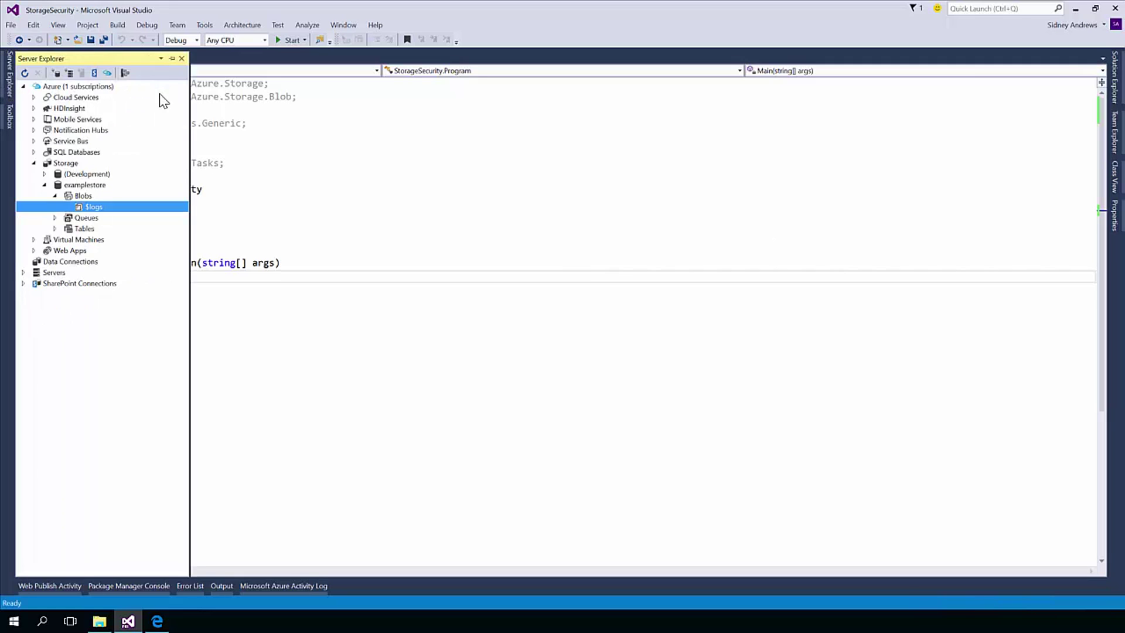
click(84, 186)
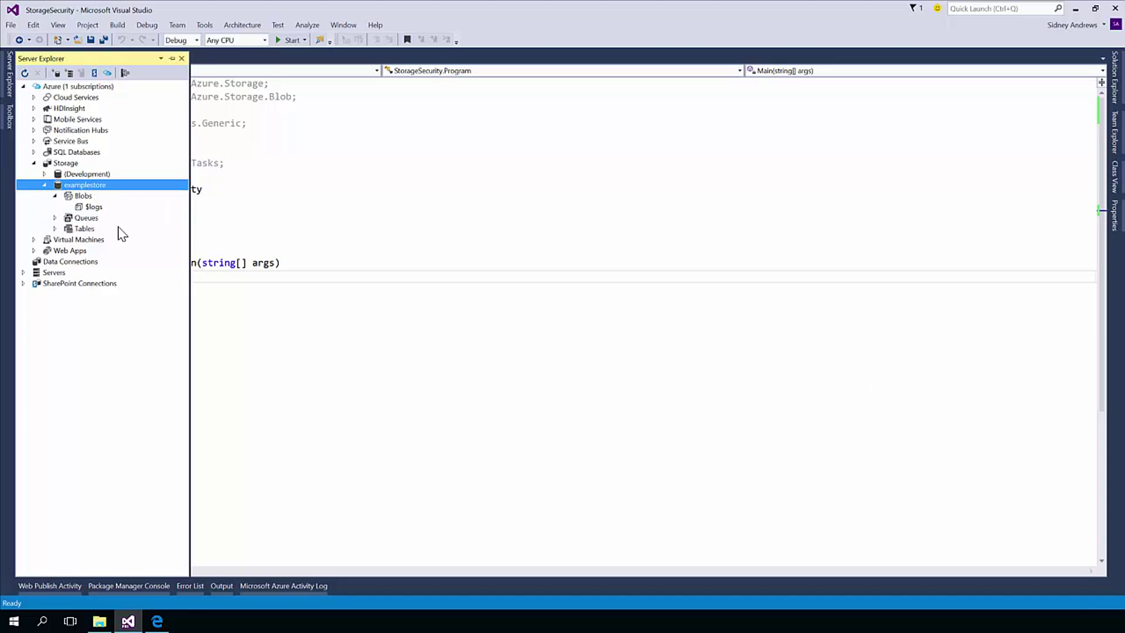
right_click(86, 197)
click(106, 218)
text(images)
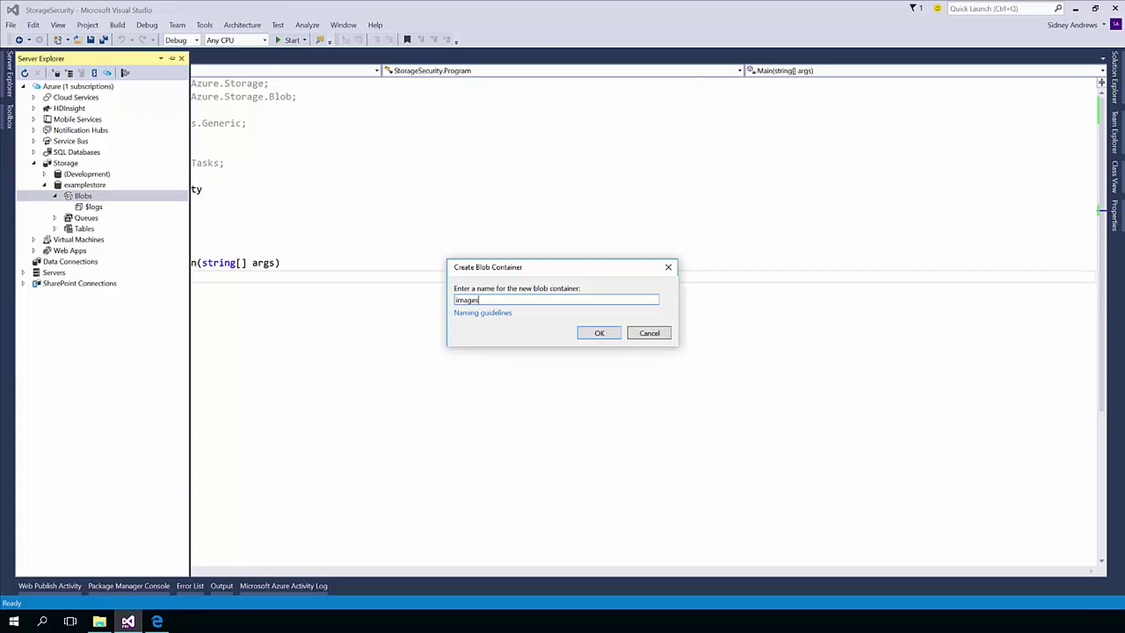
key(Return)
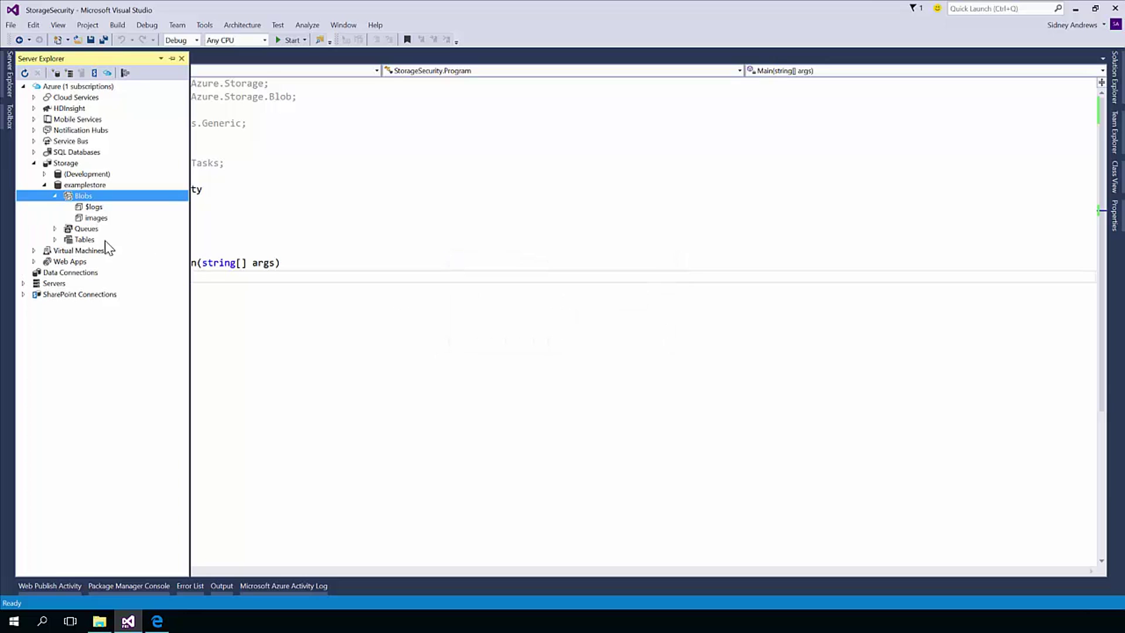
double_click(103, 220)
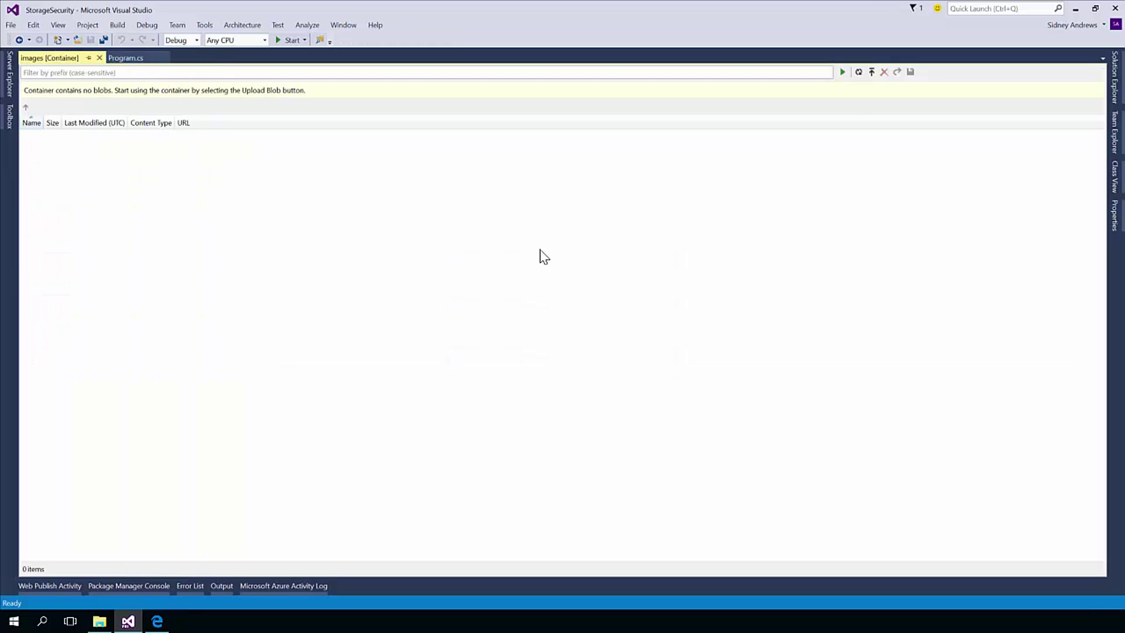
- Upload sasmodel.png into the images container
click(872, 73)
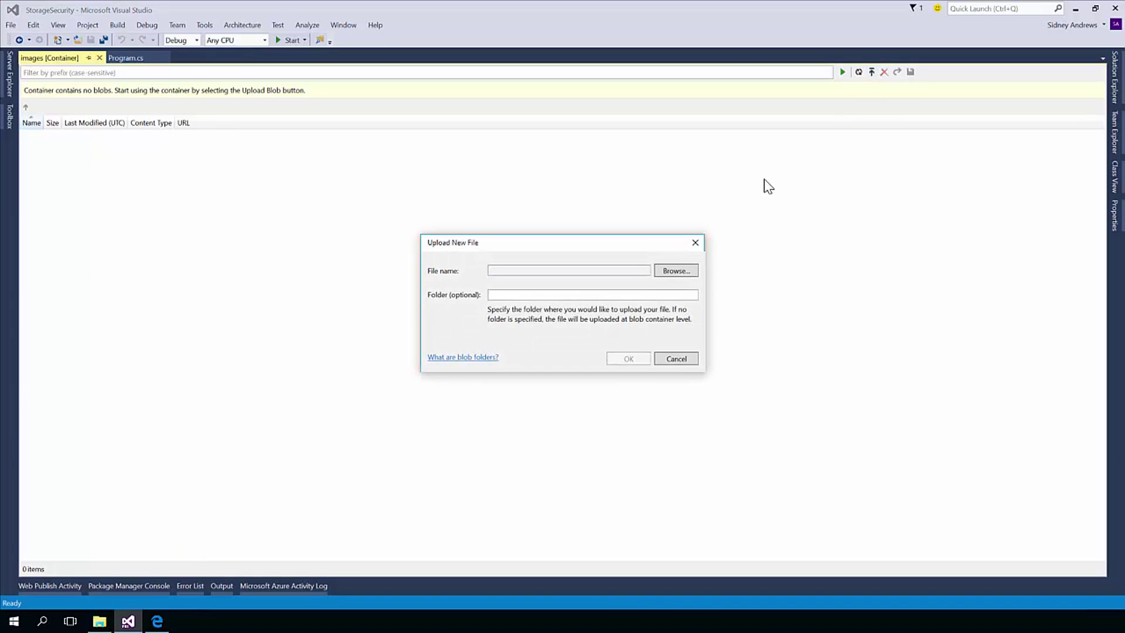
click(675, 269)
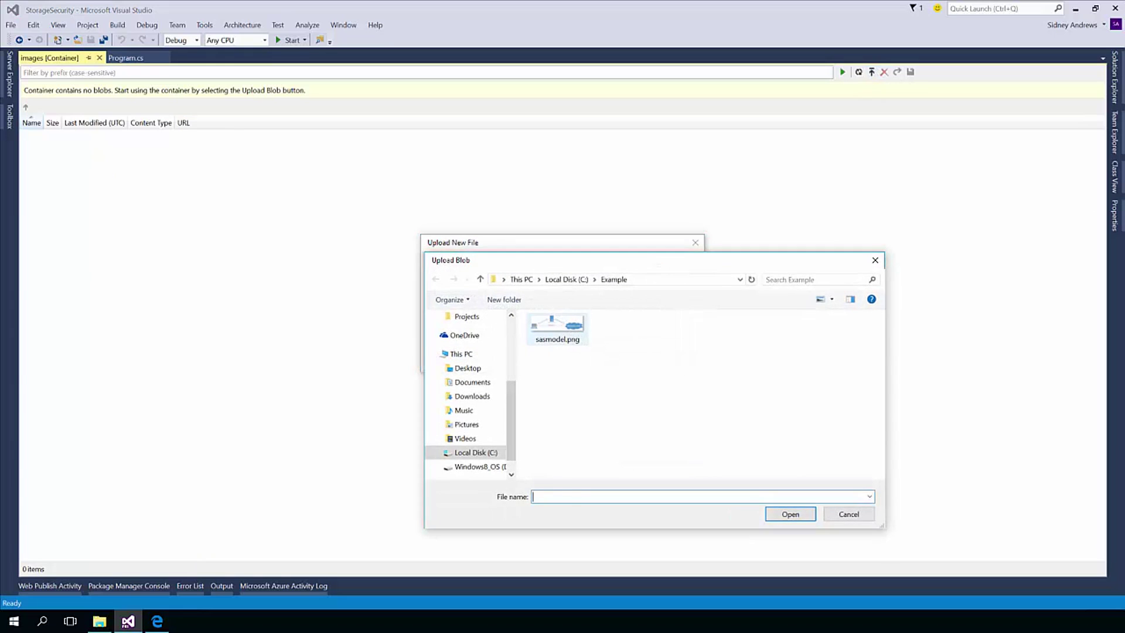
double_click(557, 330)
click(625, 360)
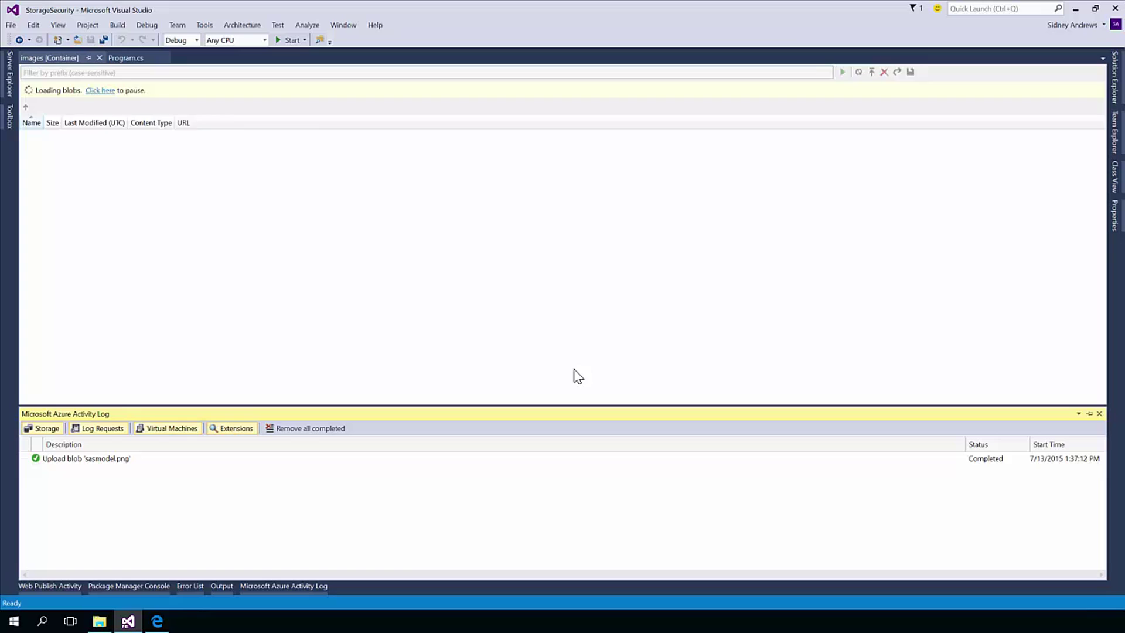
click(275, 172)
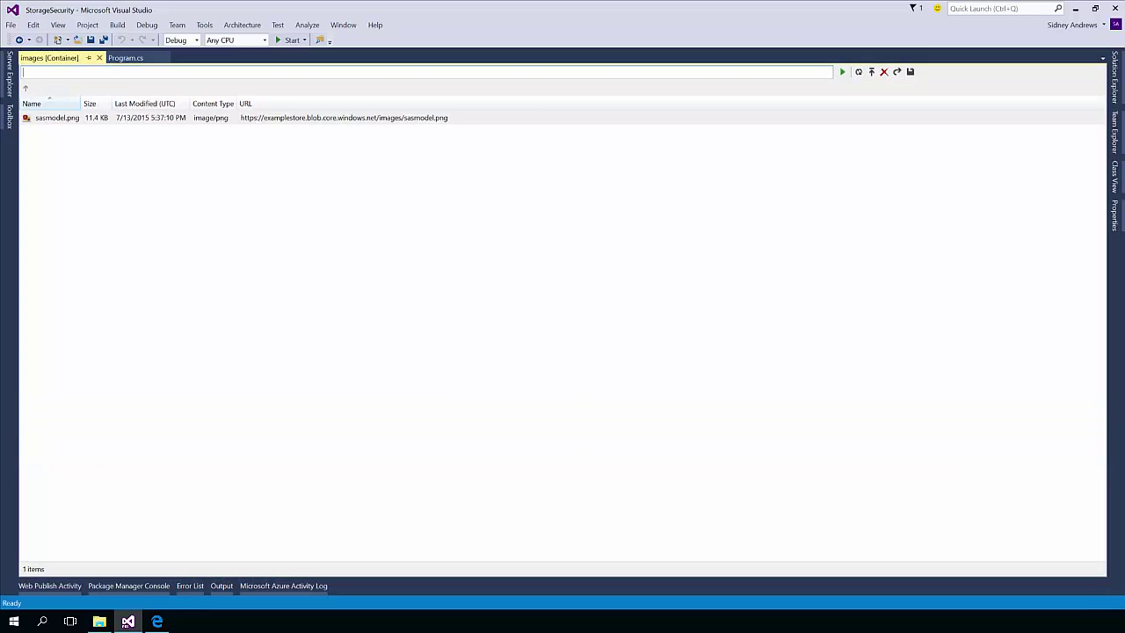
- Copy the sasmodel.png blob's URL and switch to Microsoft Edge
click(261, 120)
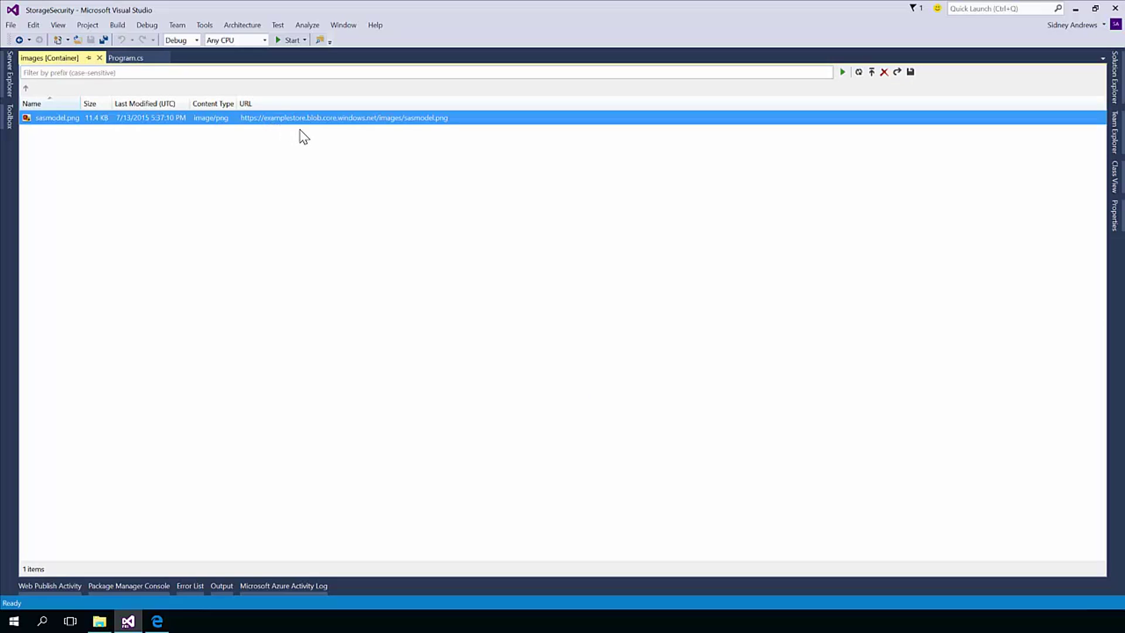
right_click(391, 126)
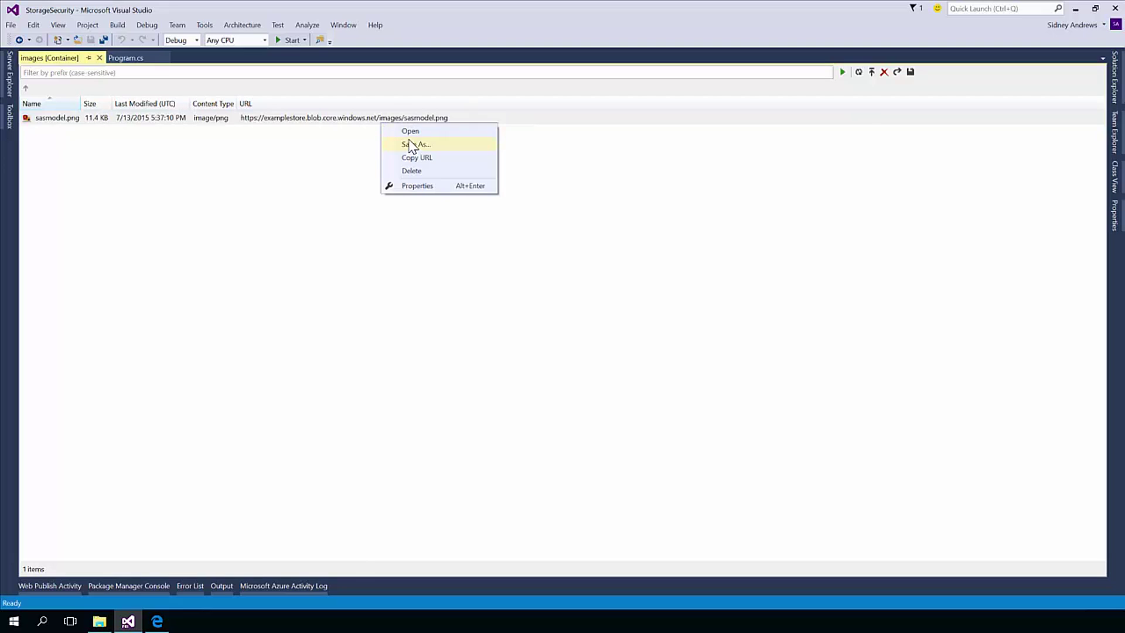
right_click(366, 122)
click(397, 166)
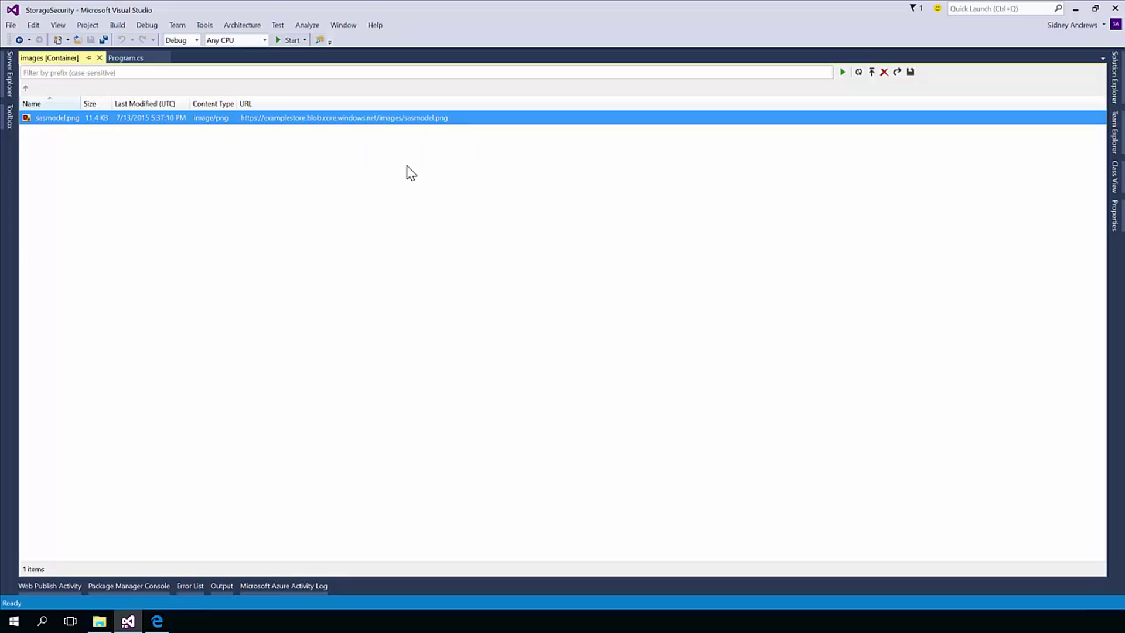
click(157, 622)
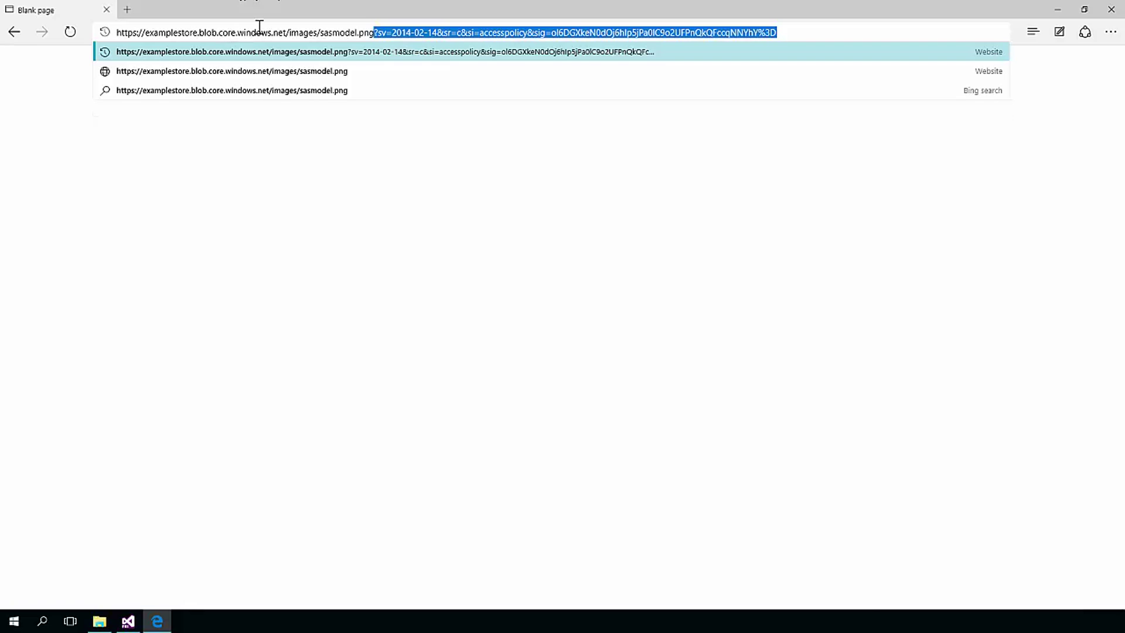
- Load the plain sasmodel.png address without the SAS query string, getting an HTTP 404 error
key(Delete)
key(Return)
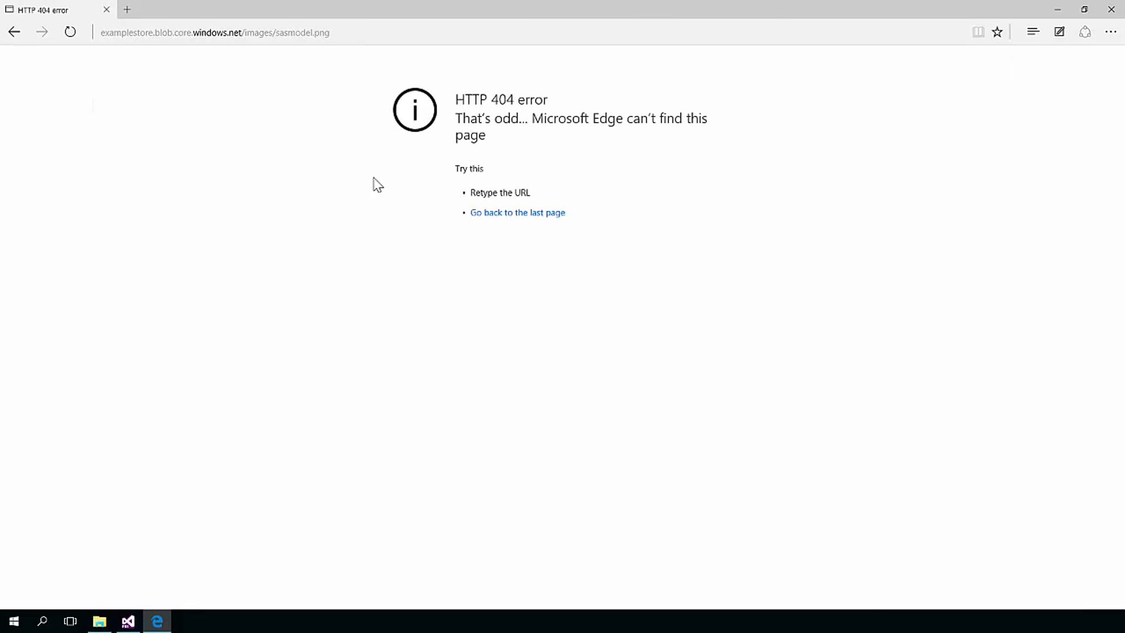
click(341, 32)
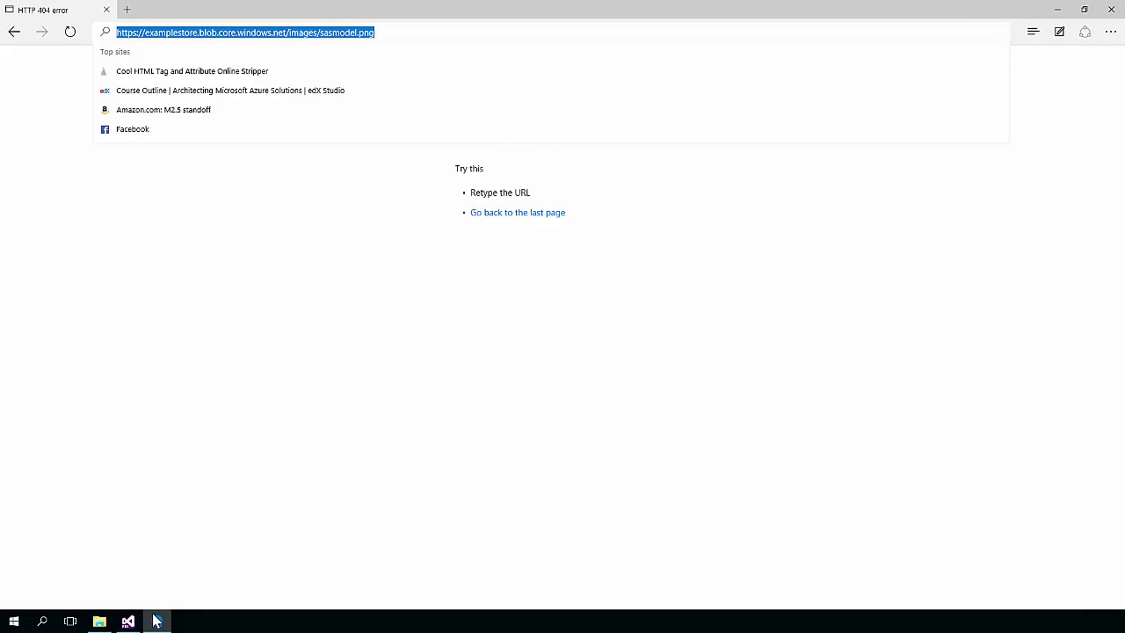
- In the images container's properties, set Public Read Access to Container and confirm
click(128, 621)
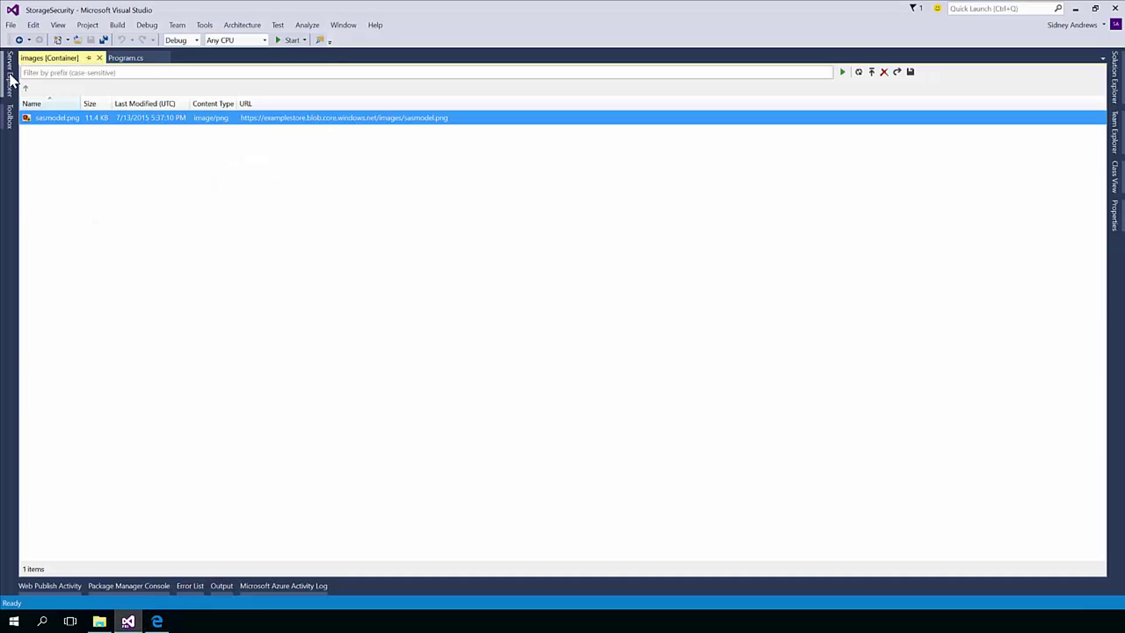
click(10, 79)
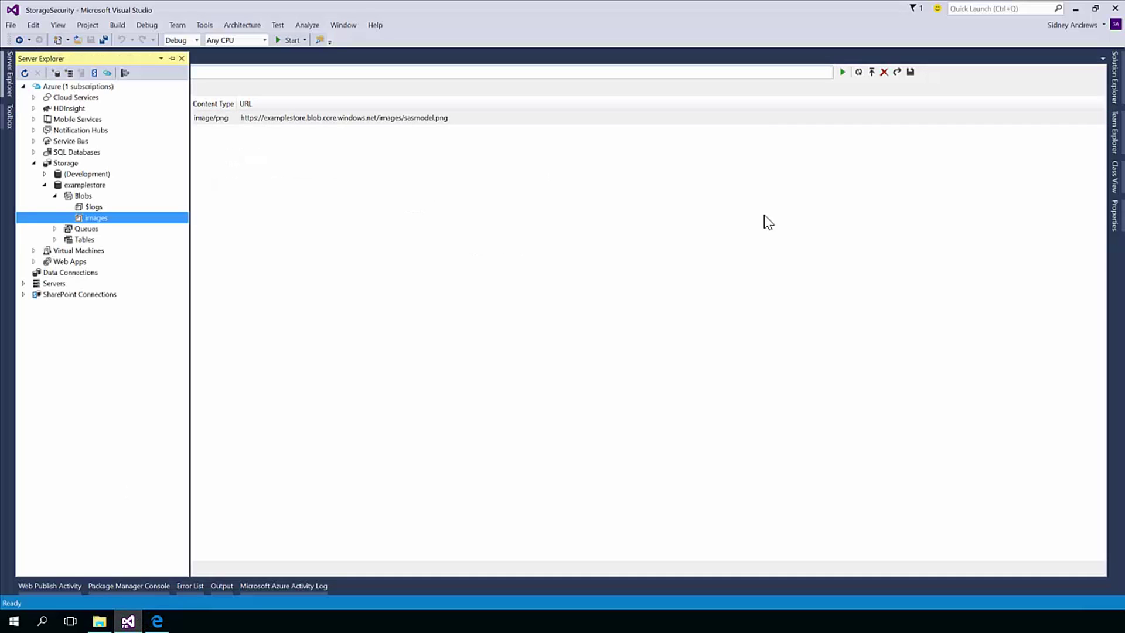
right_click(97, 218)
key(Return)
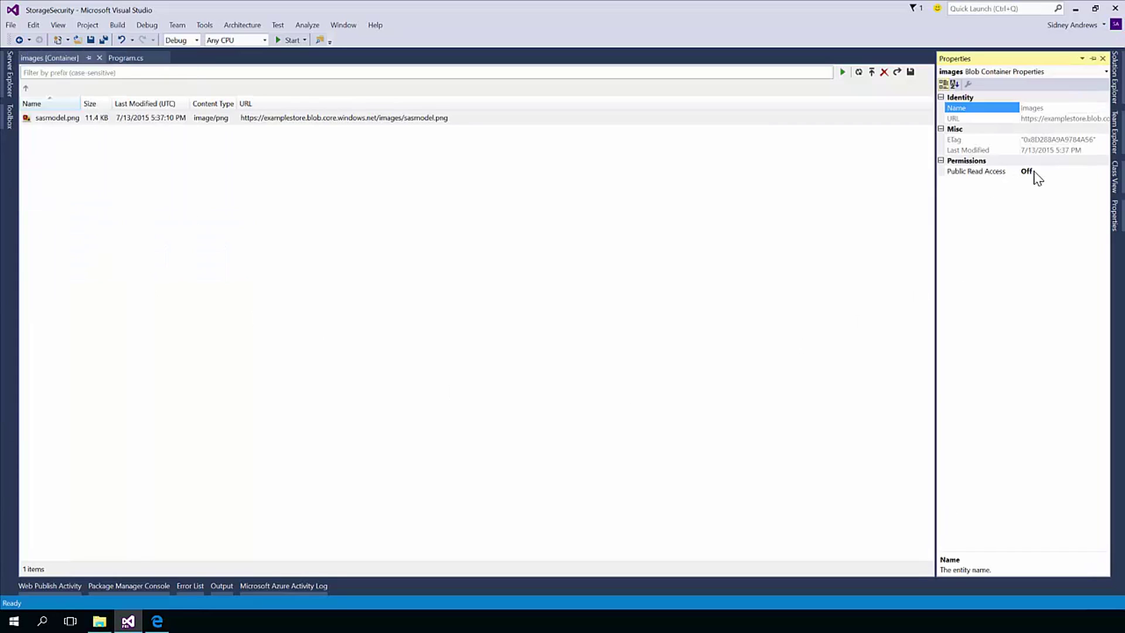
click(1085, 171)
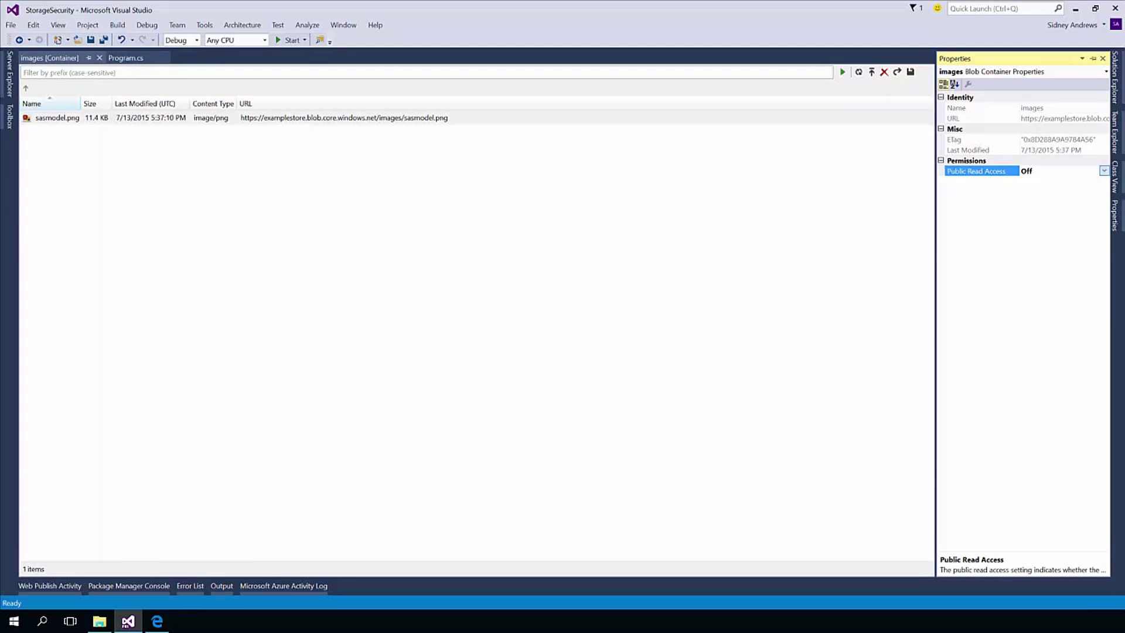
click(1104, 172)
click(1061, 200)
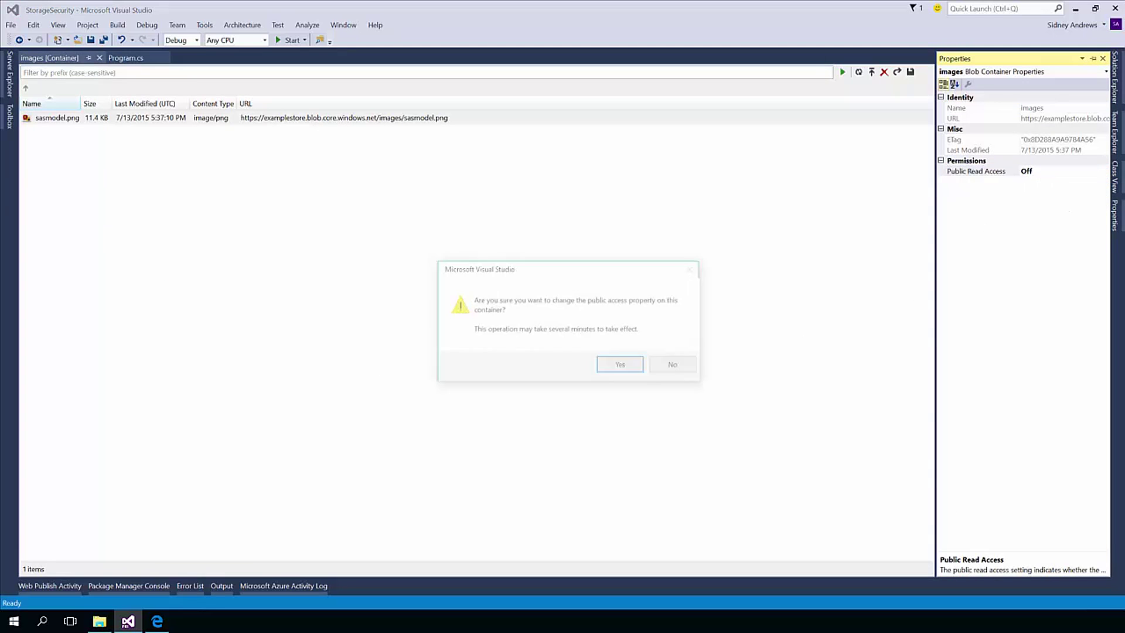
click(633, 371)
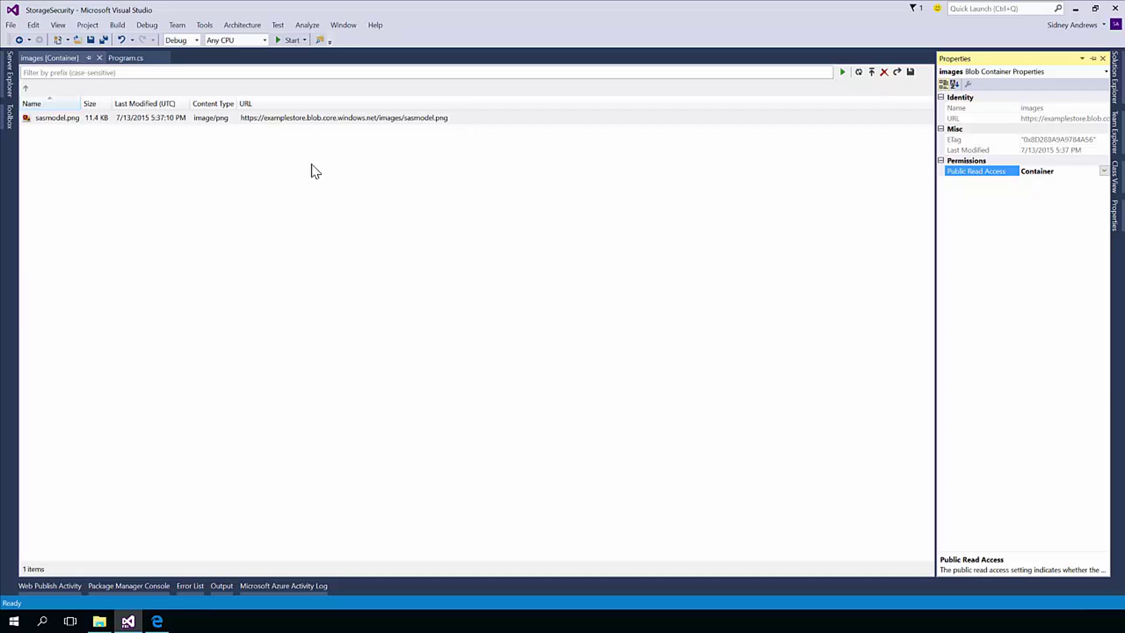
- Reload sasmodel.png in Edge so the SAS model diagram displays instead of the 404
click(231, 269)
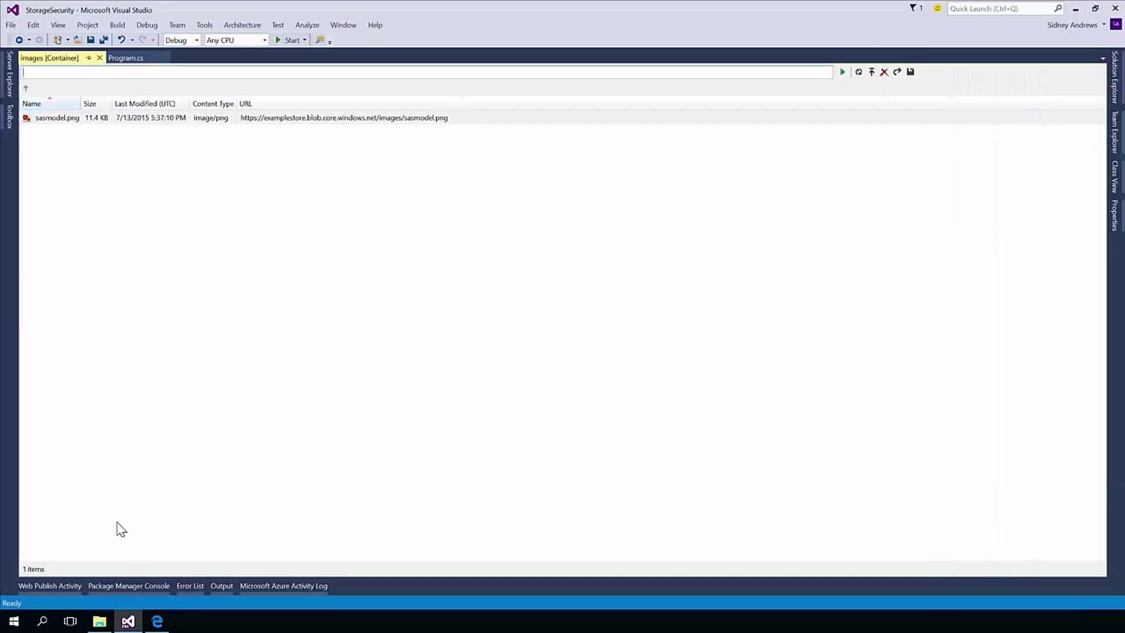
click(156, 621)
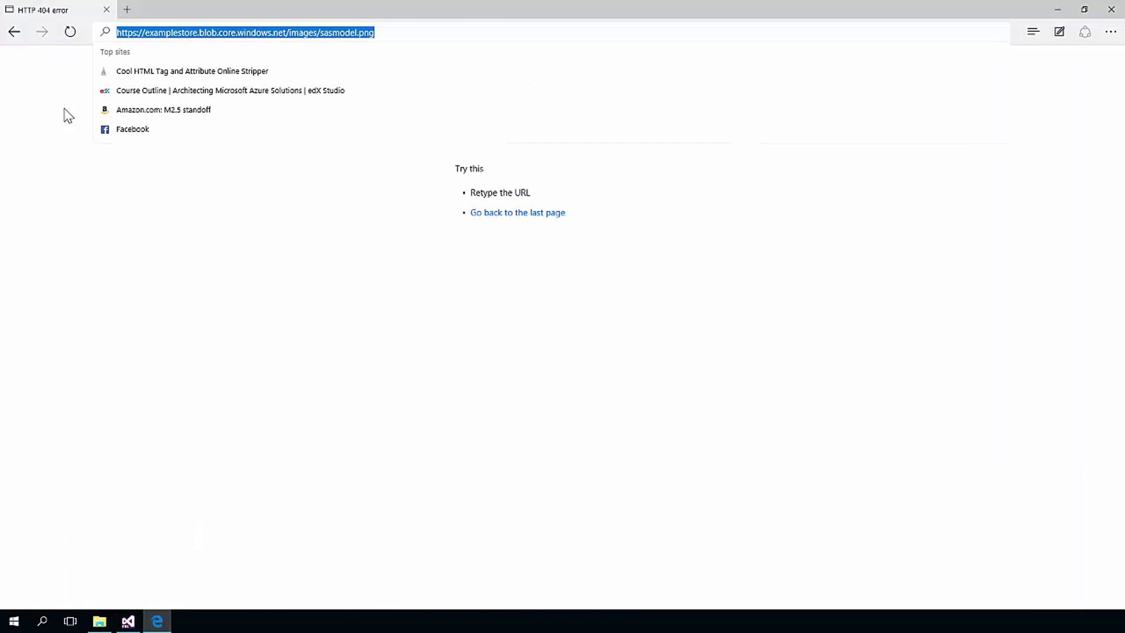
click(81, 56)
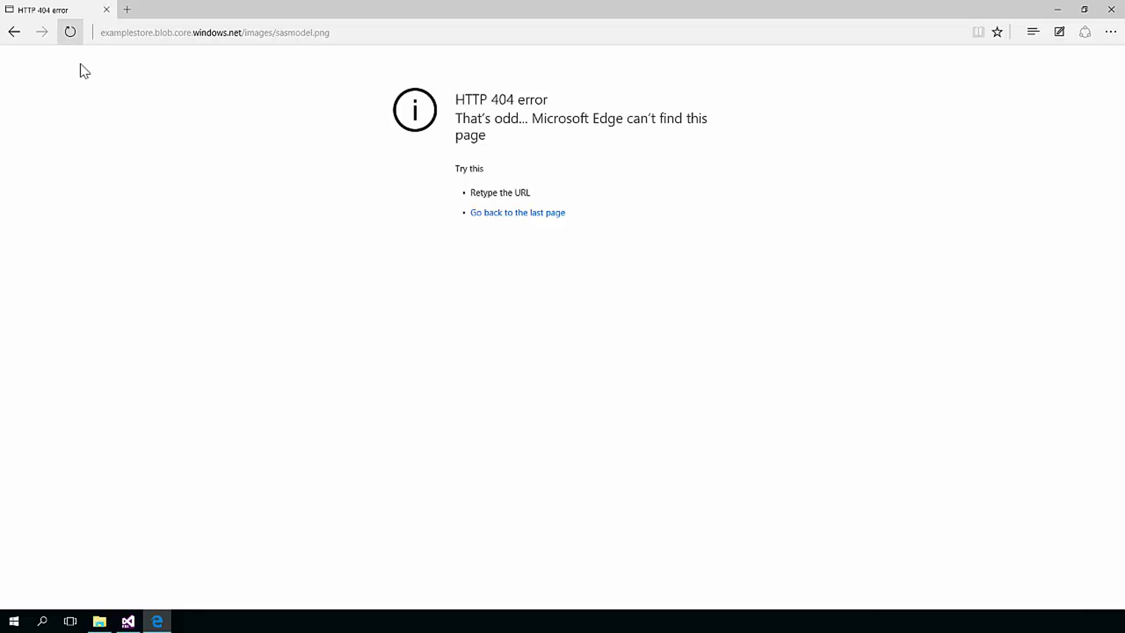
click(70, 32)
click(117, 32)
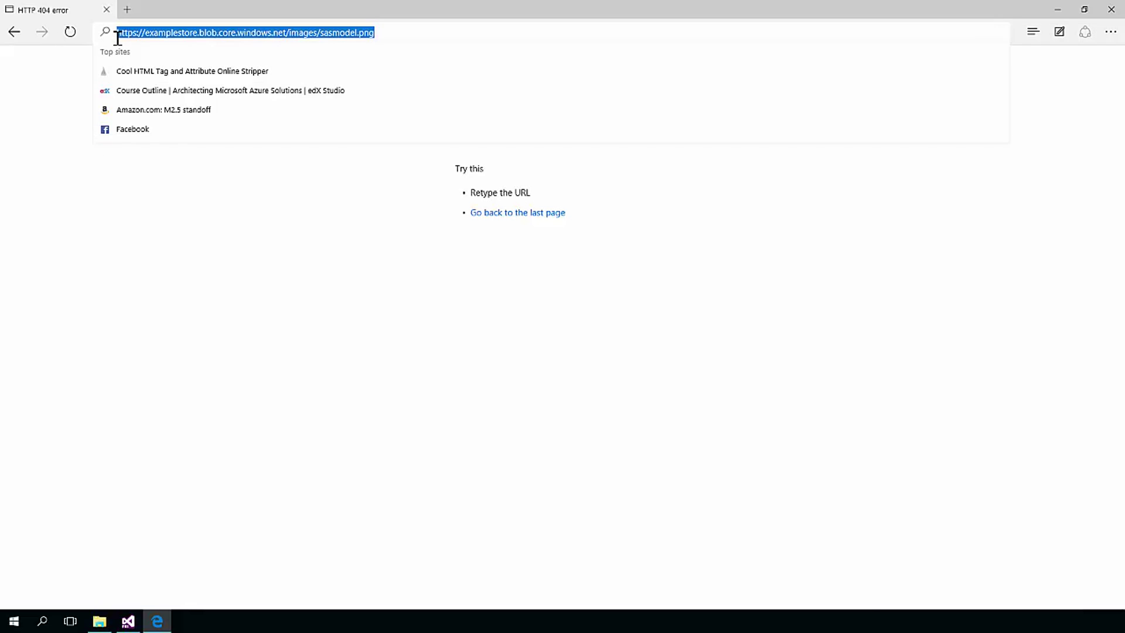
key(Return)
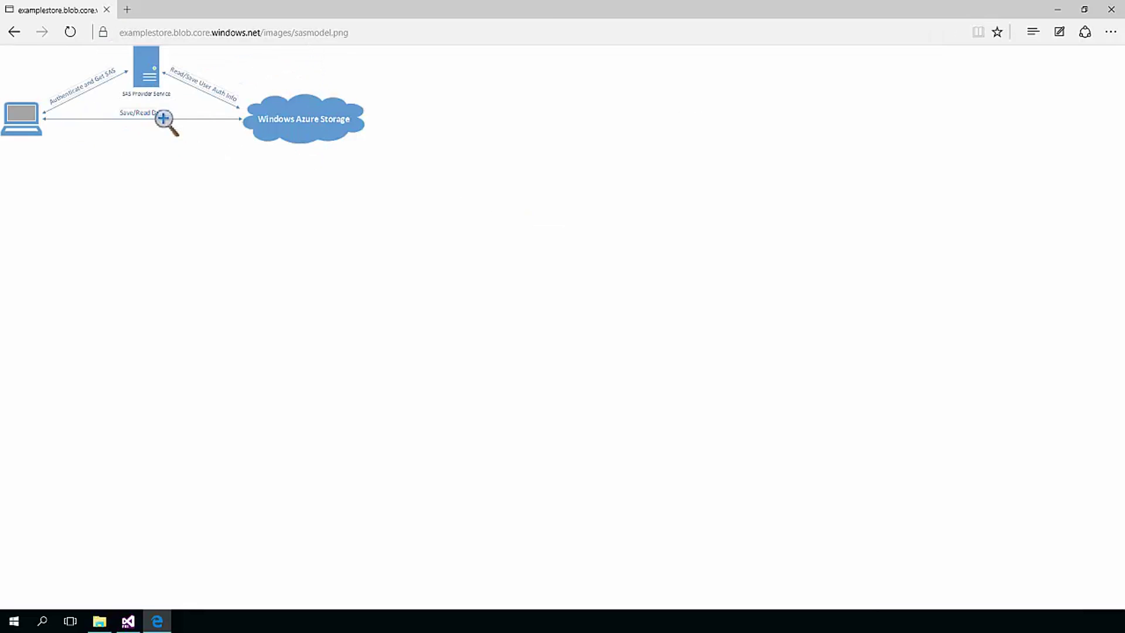
click(235, 130)
- In the images container's properties, set Public Read Access back to Off and confirm
click(128, 622)
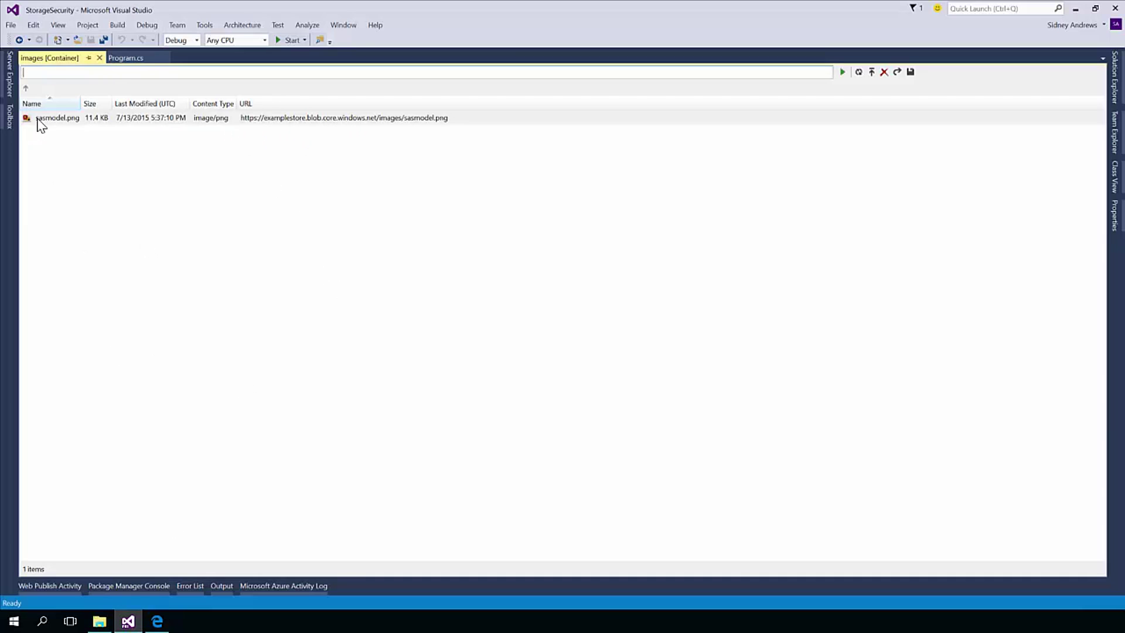
click(9, 88)
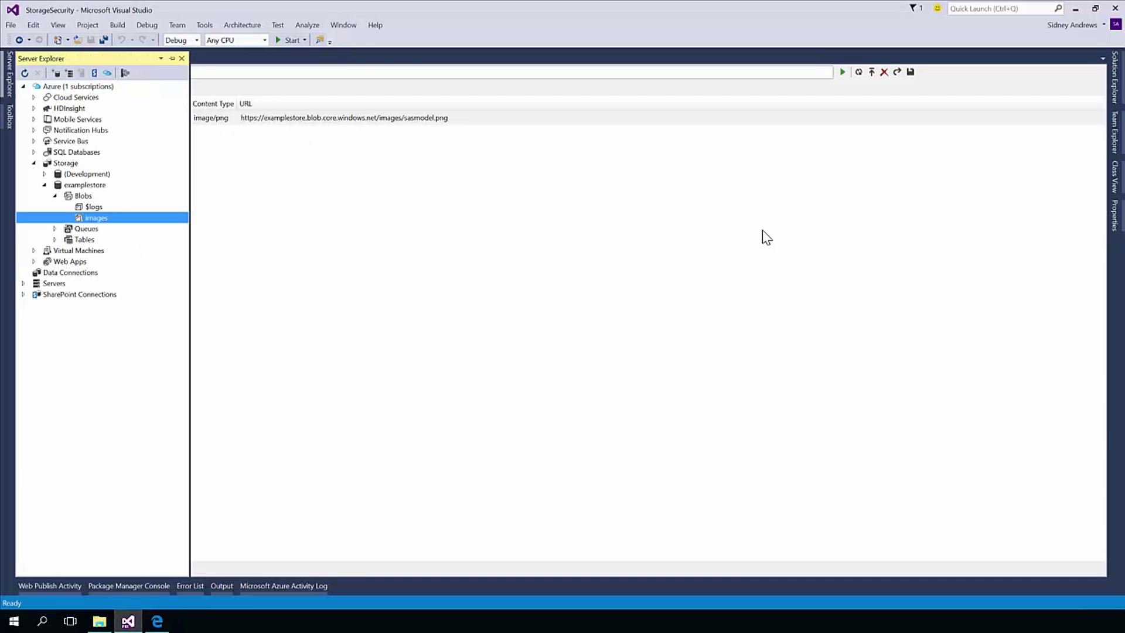
right_click(92, 218)
key(Return)
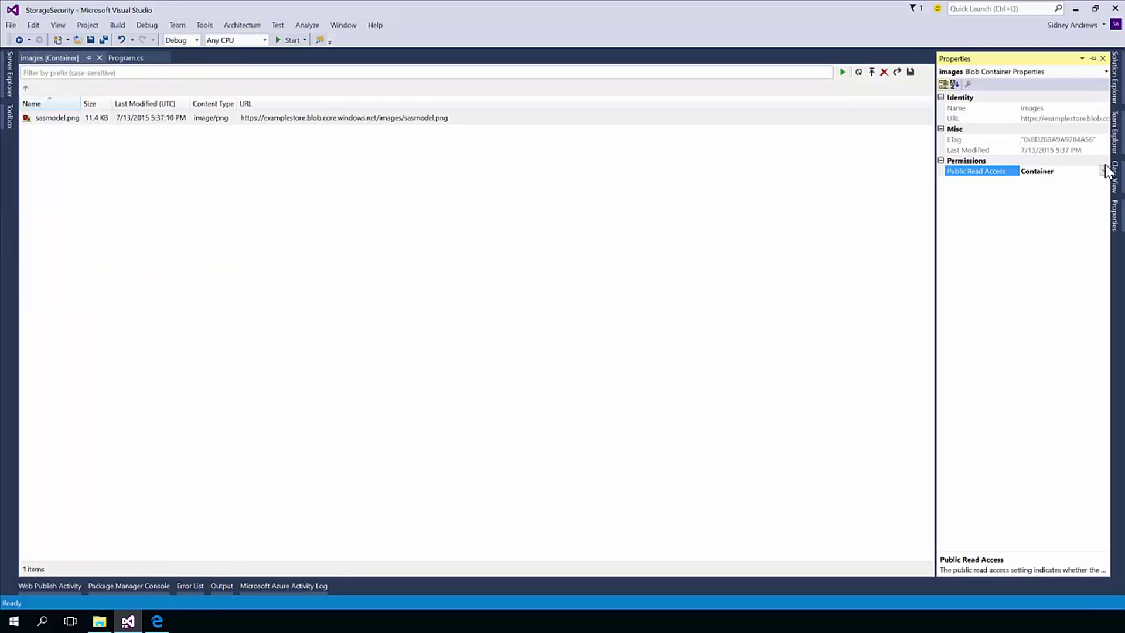
click(1105, 172)
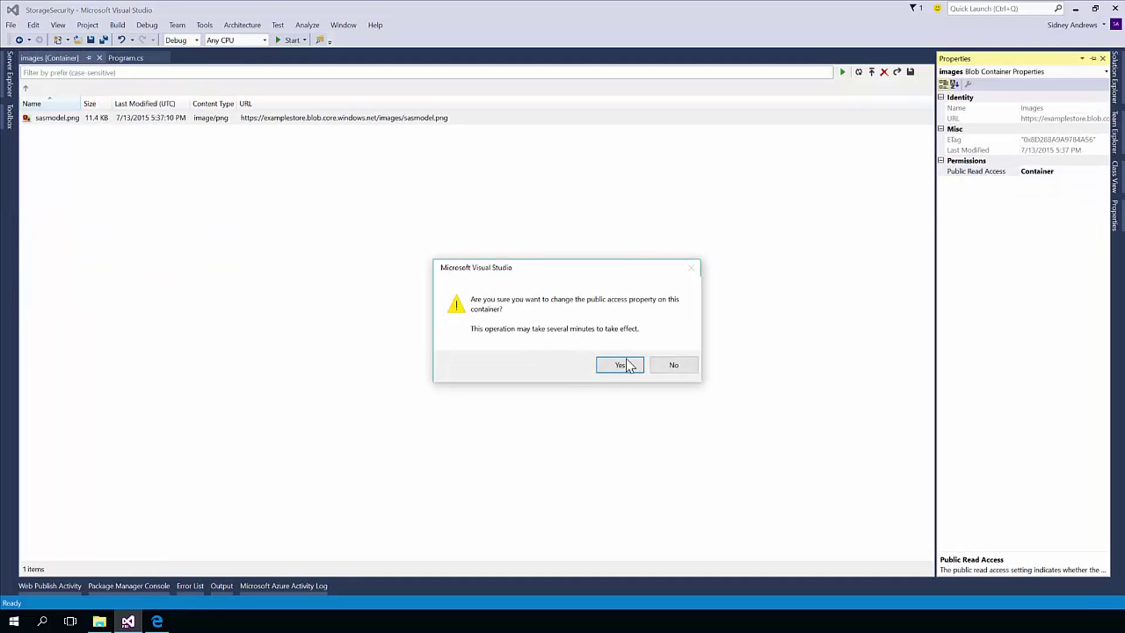
click(627, 367)
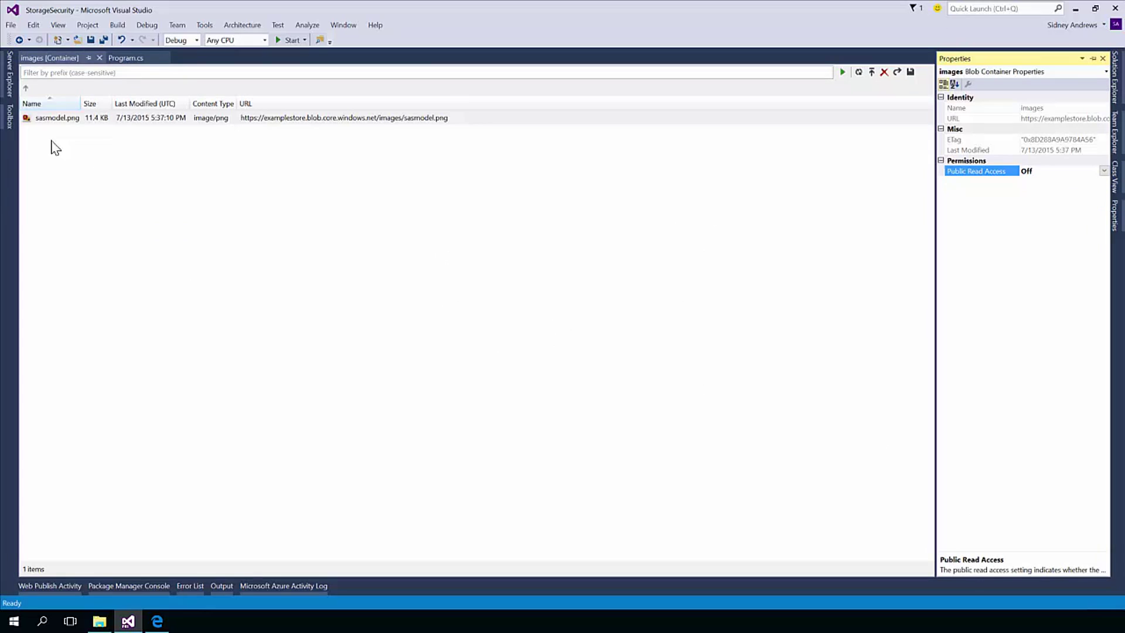
click(175, 209)
- Reload sasmodel.png in Edge, getting HTTP 404 again, then return to Visual Studio
click(156, 621)
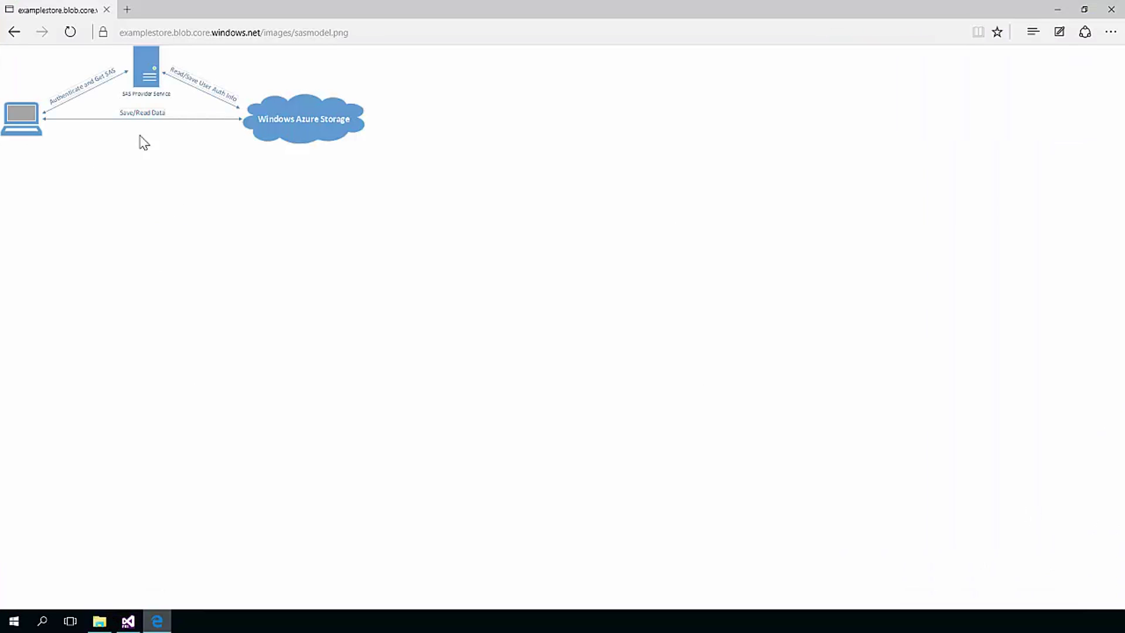
click(71, 32)
click(183, 33)
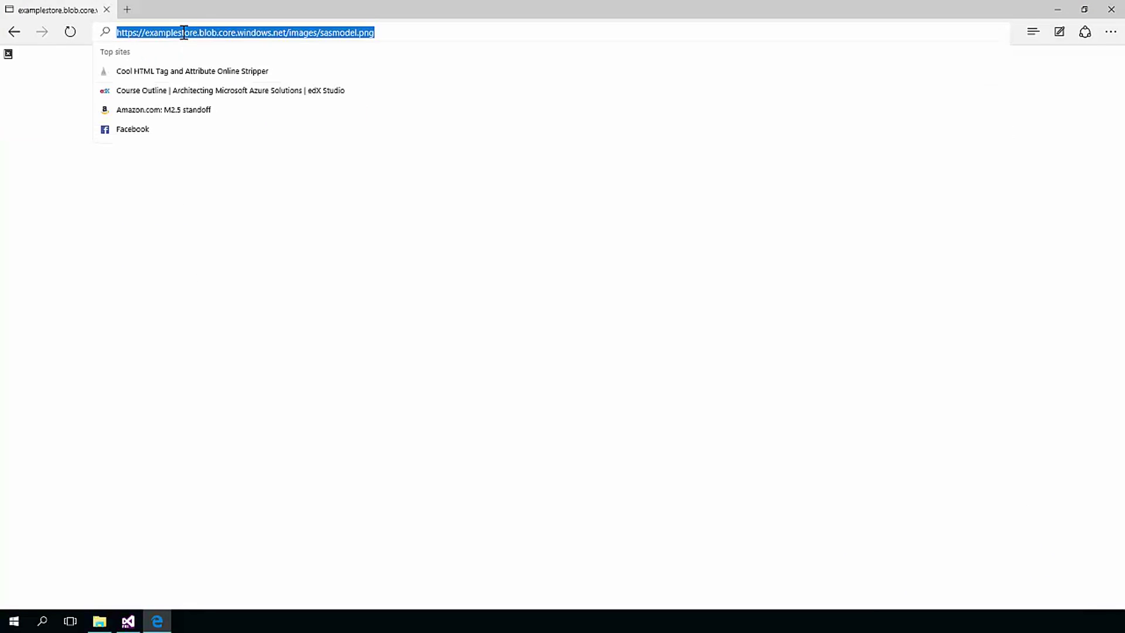
key(Return)
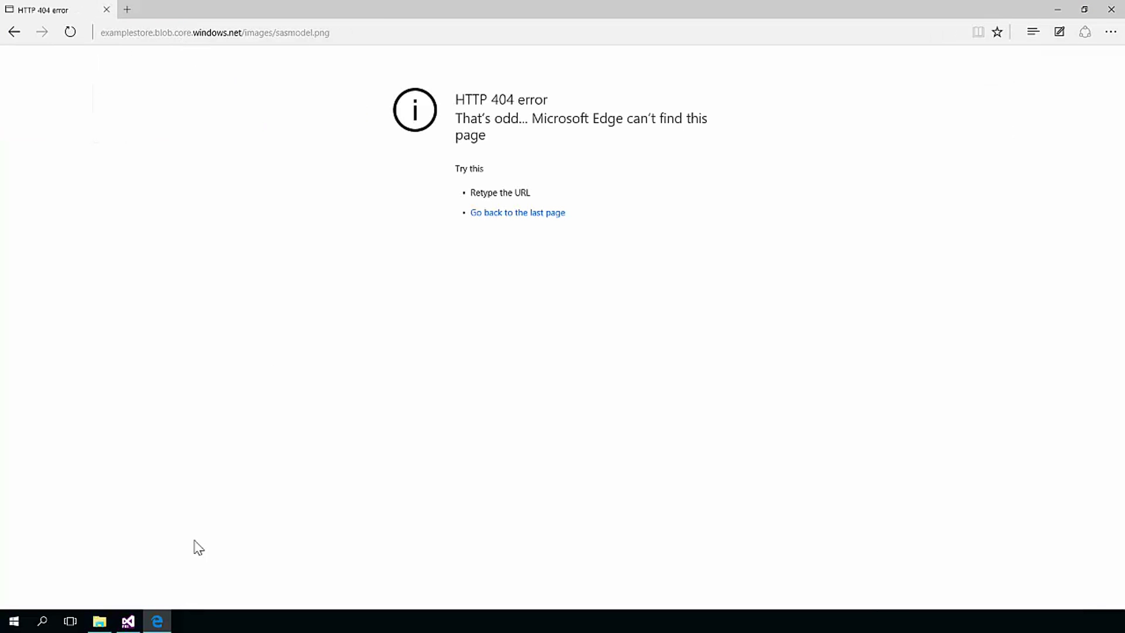
click(128, 622)
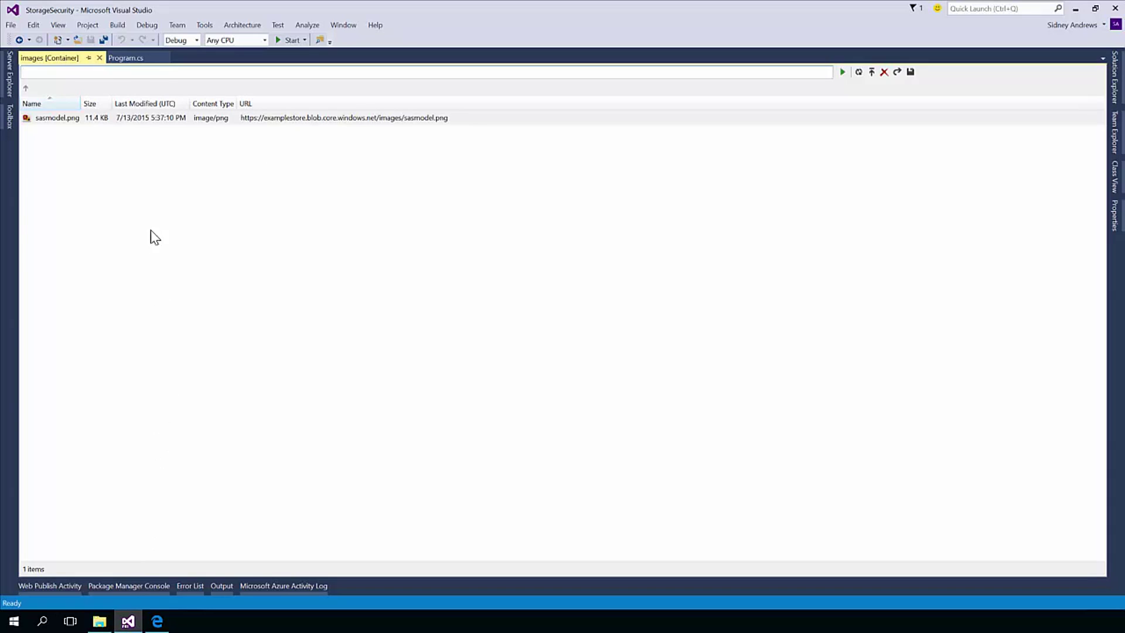
- Show Program.cs beside the examplestore account's properties and select its Connection String value
click(125, 59)
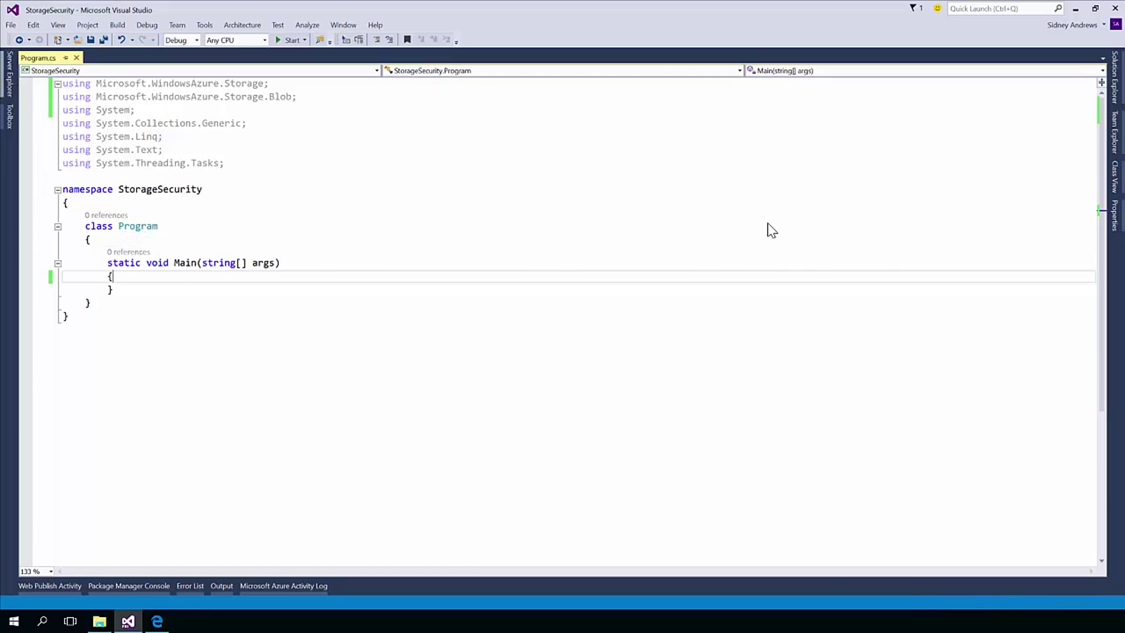
right_click(76, 186)
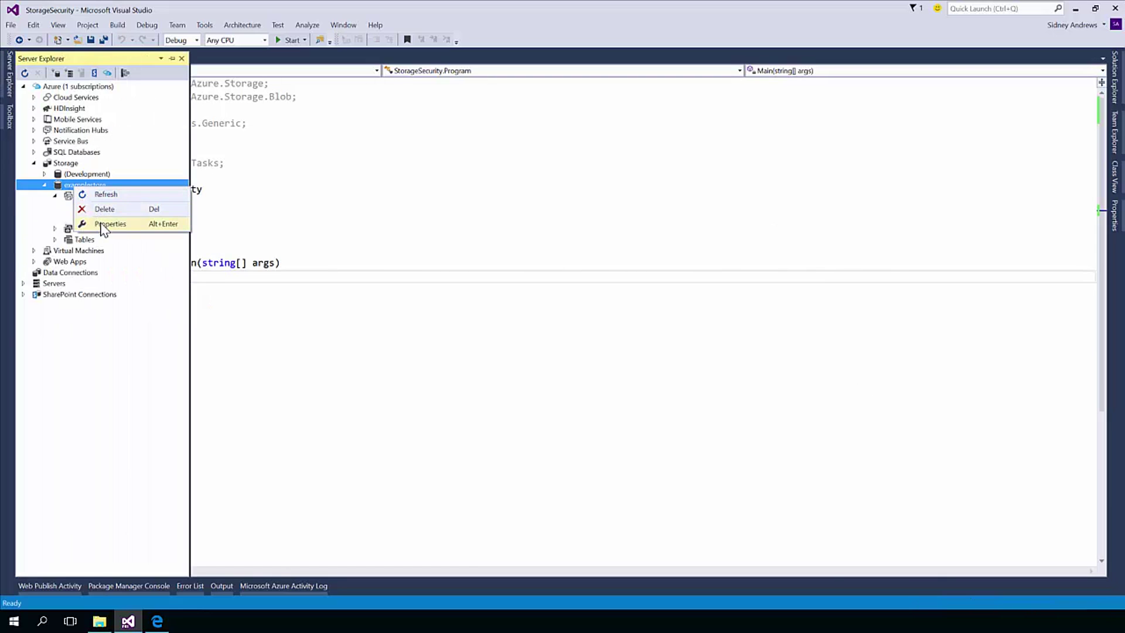
click(103, 223)
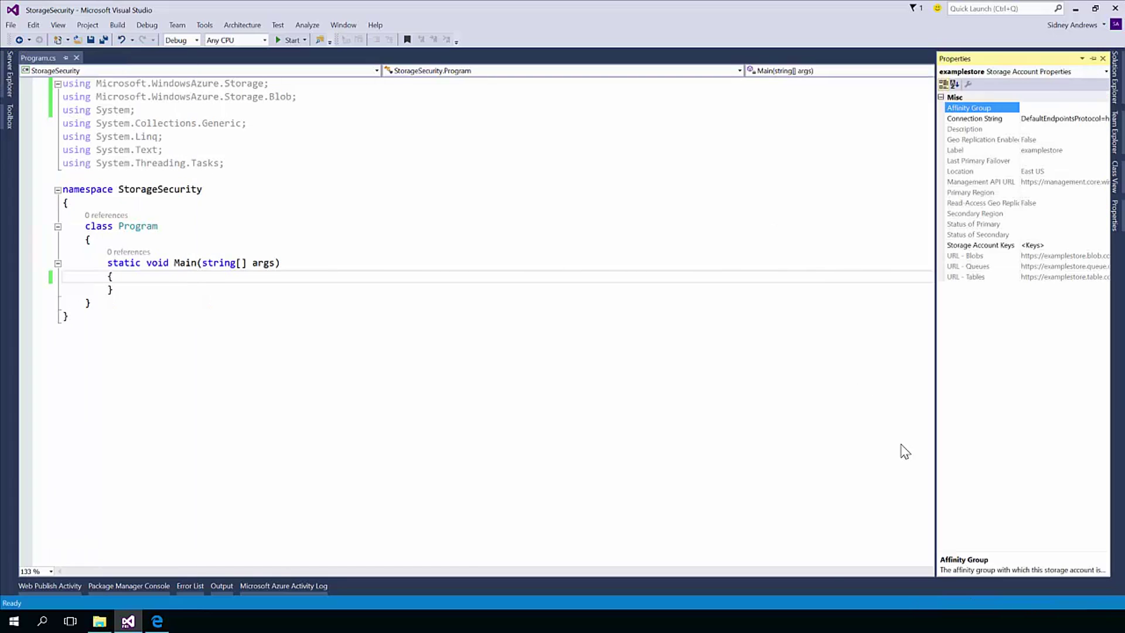
click(1048, 118)
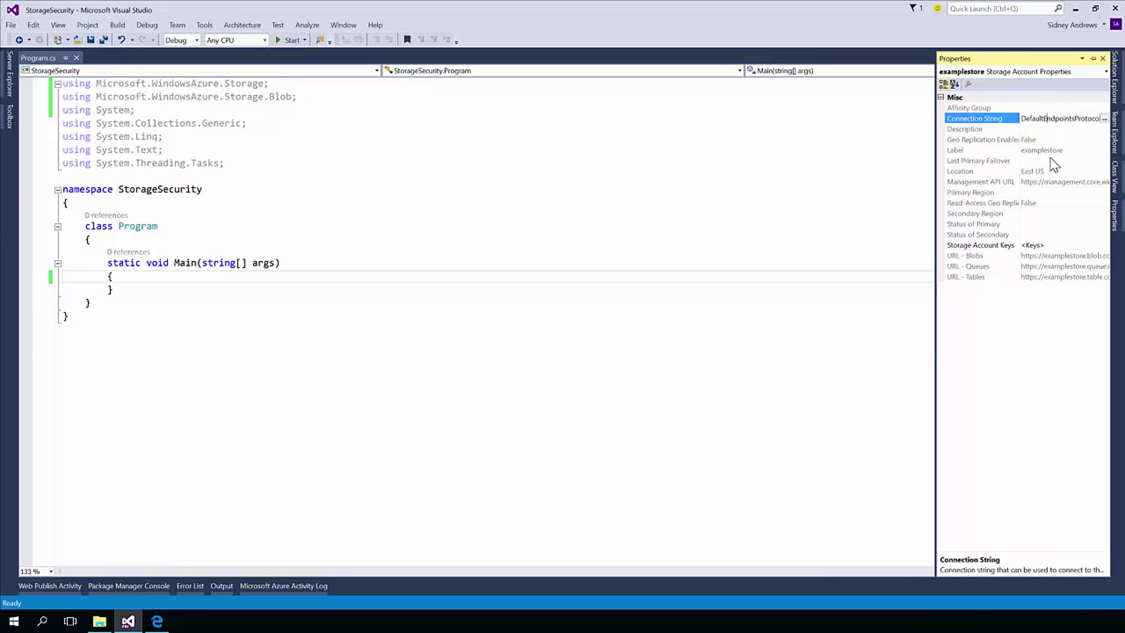
- Declare string connectionString = "" in Main, undoing a pasted value to leave it empty
click(134, 280)
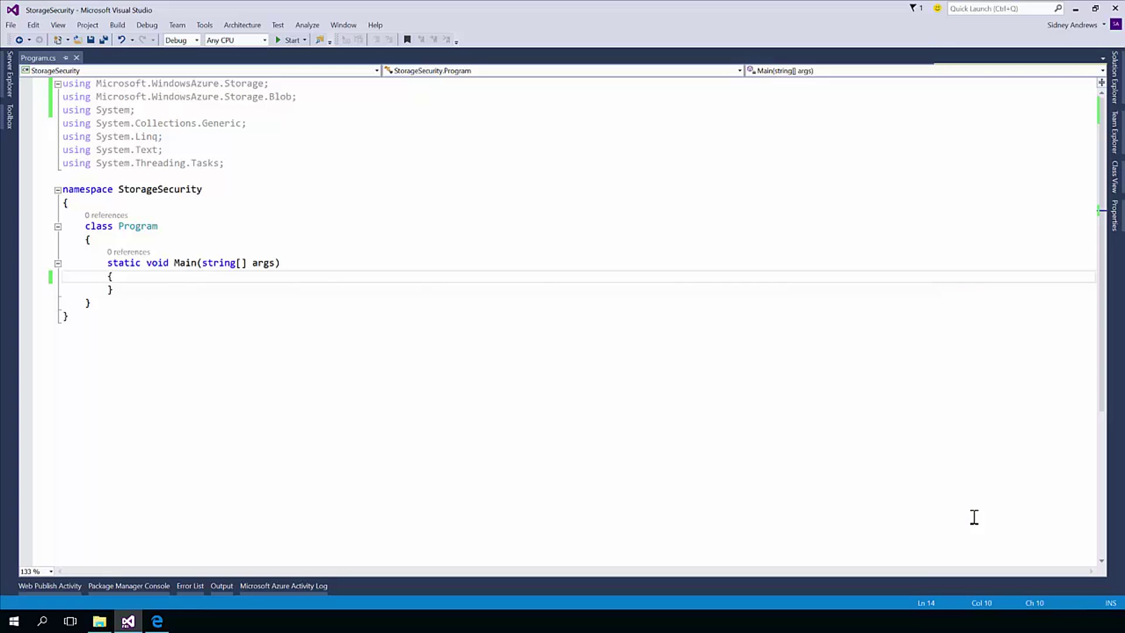
key(Return)
text(string conne)
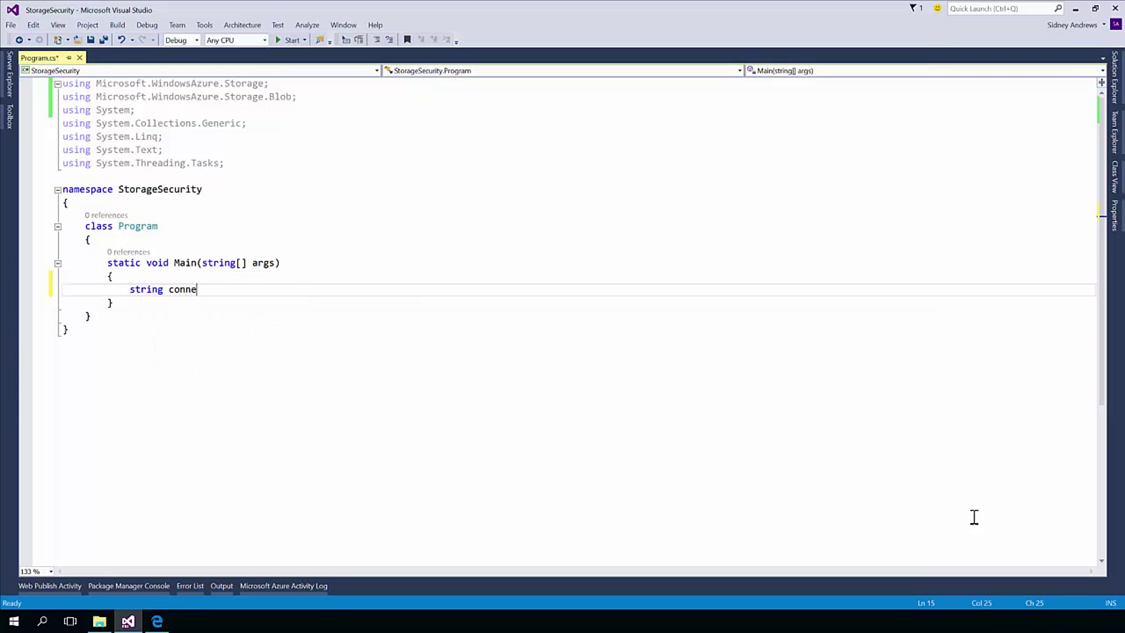
text(ctionSTring)
key(BackSpace)
key(BackSpace)
key(BackSpace)
text(tring = )
text(")
text(DefaultEndpointsProtocol=https;AccountName=examplestore;AccountKey=<Hidden Key>)
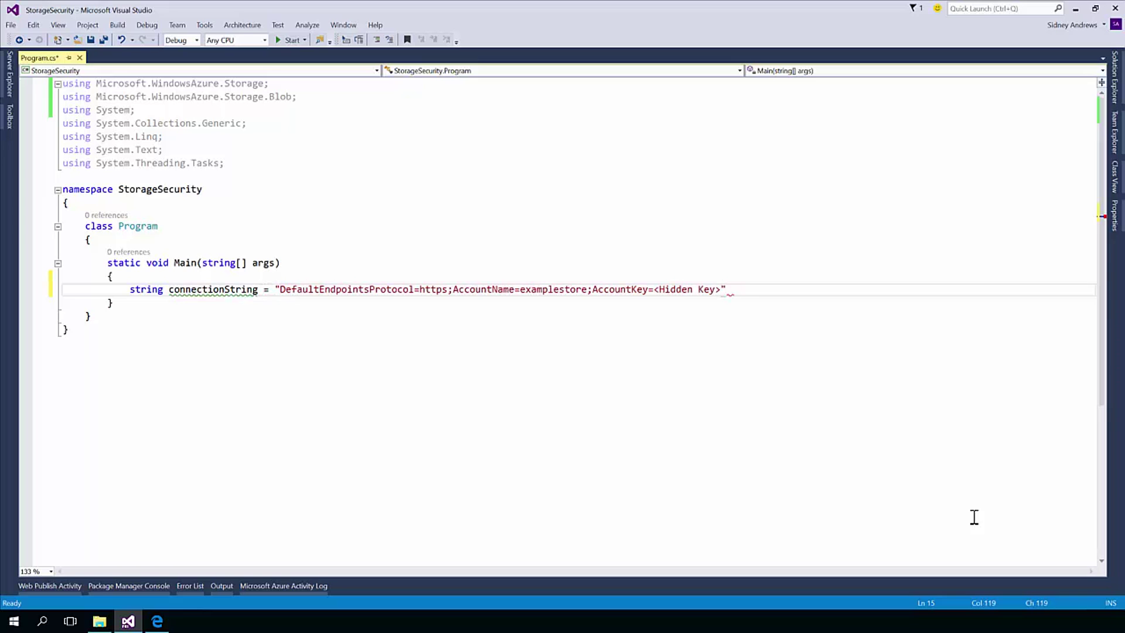
key(End)
key(ctrl+z)
click(1114, 77)
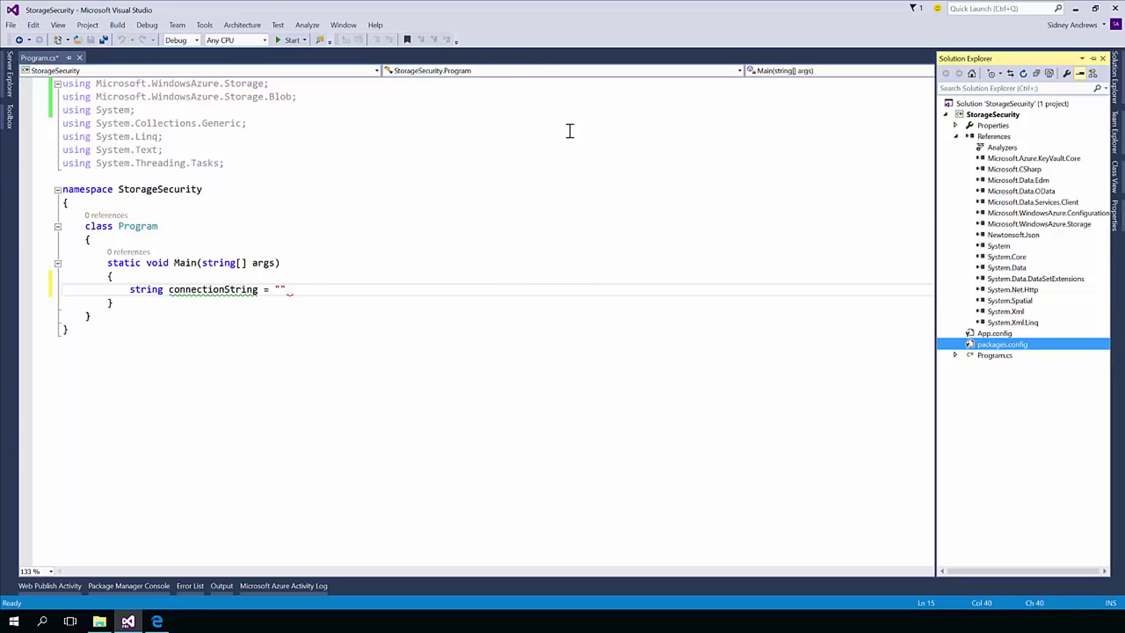
- From examplestore's Storage Account Keys, copy the account connection string and close the window
click(10, 79)
right_click(103, 186)
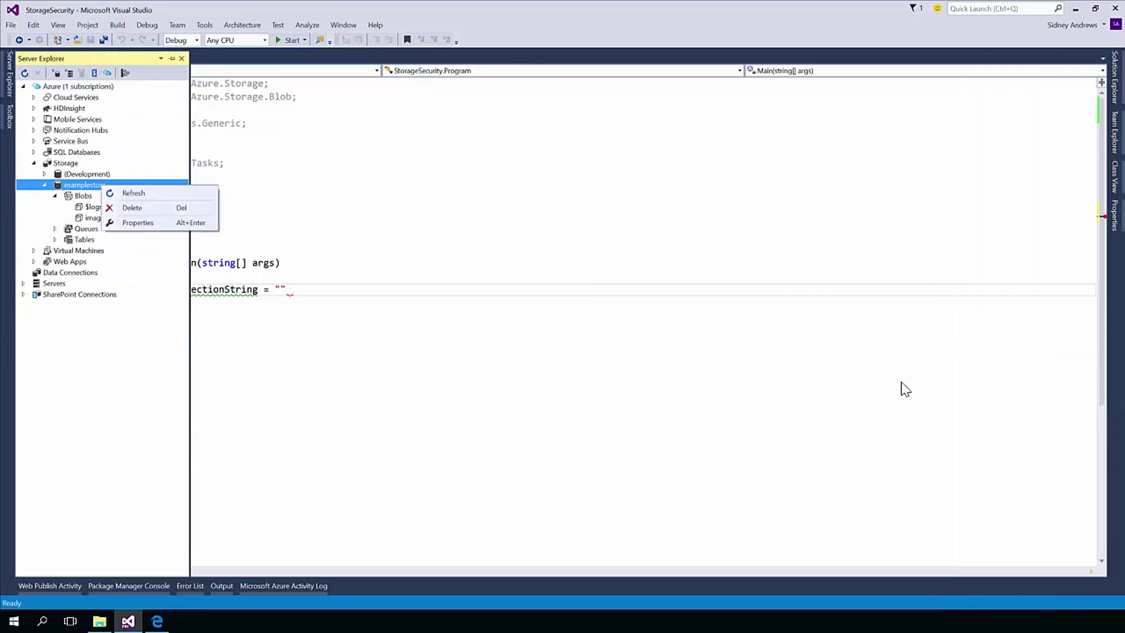
key(alt+Return)
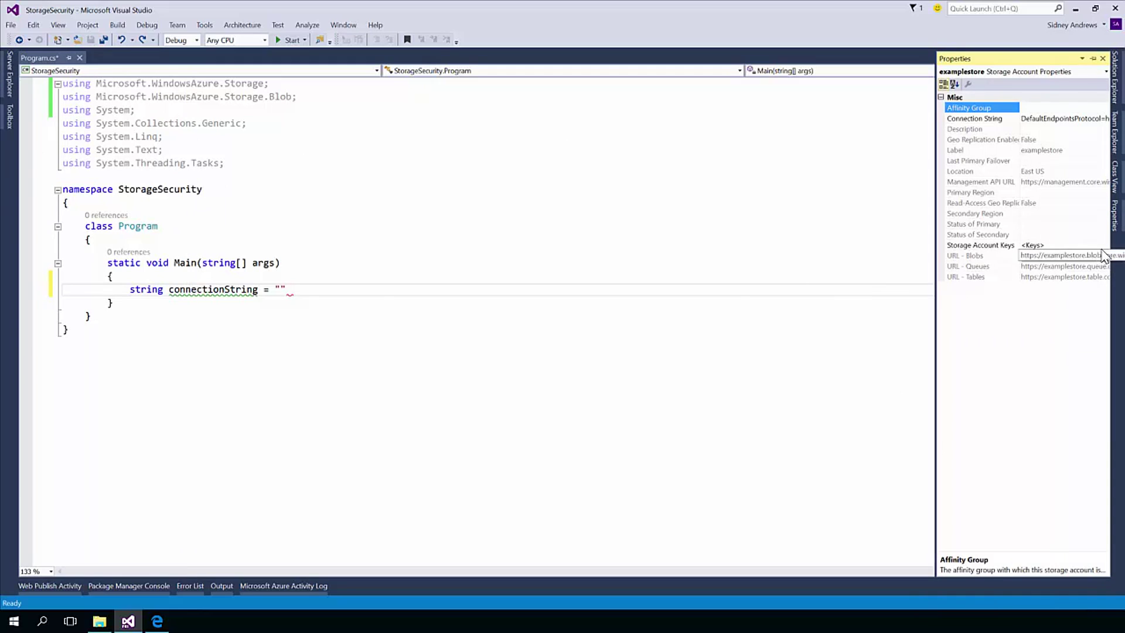
click(1089, 246)
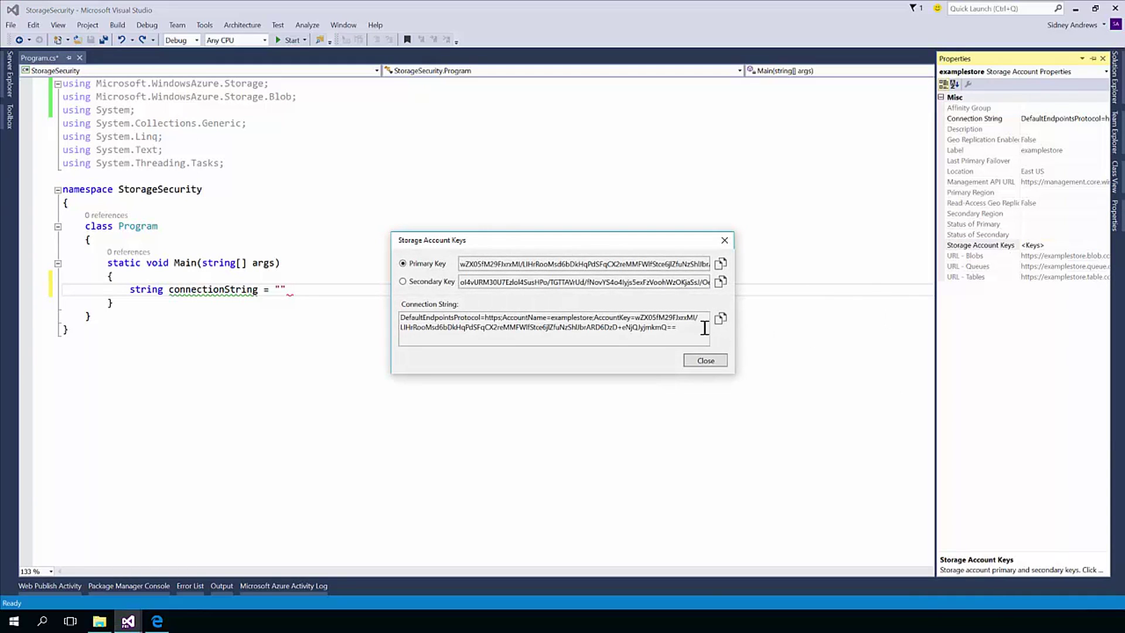
mouse_move(462, 263)
mouse_down()
mouse_move(690, 255)
mouse_move(707, 264)
mouse_up()
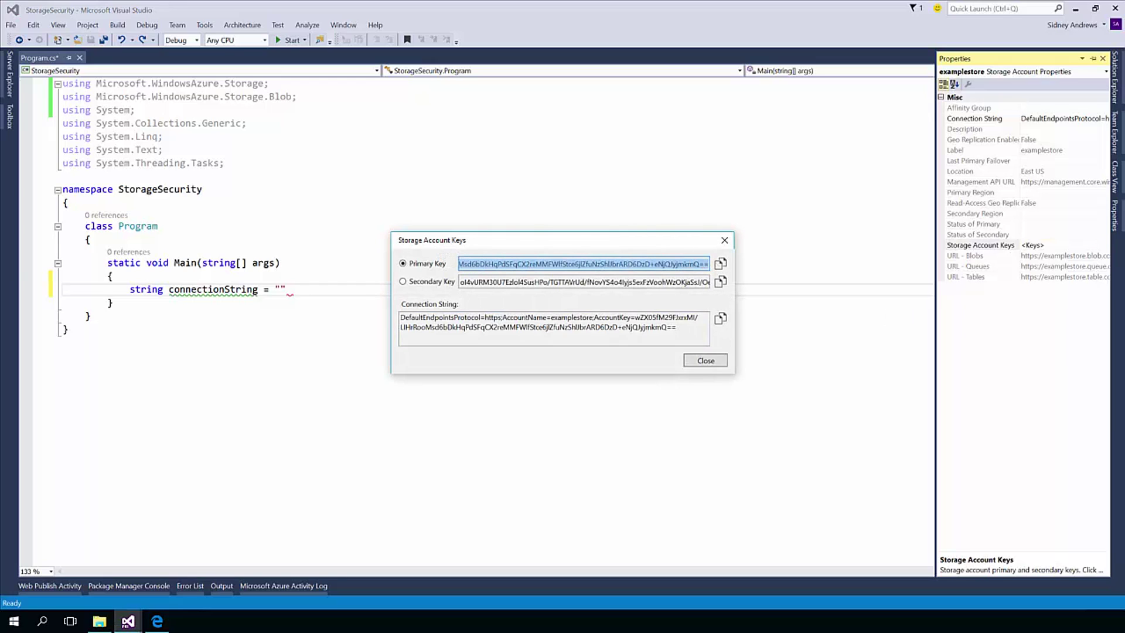
click(546, 330)
click(721, 321)
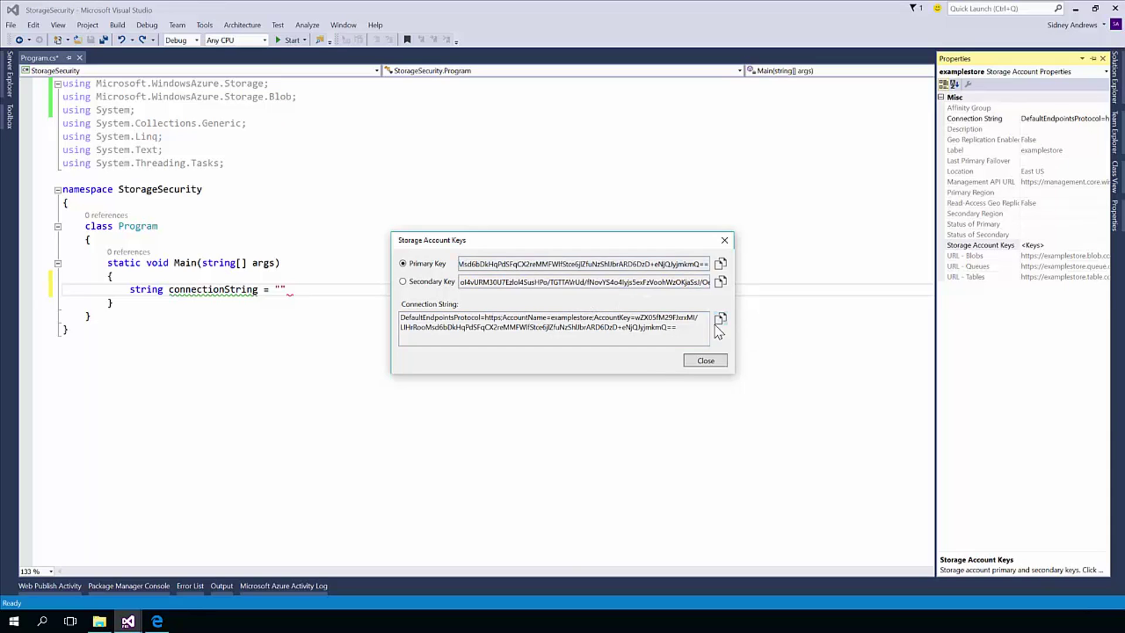
click(718, 361)
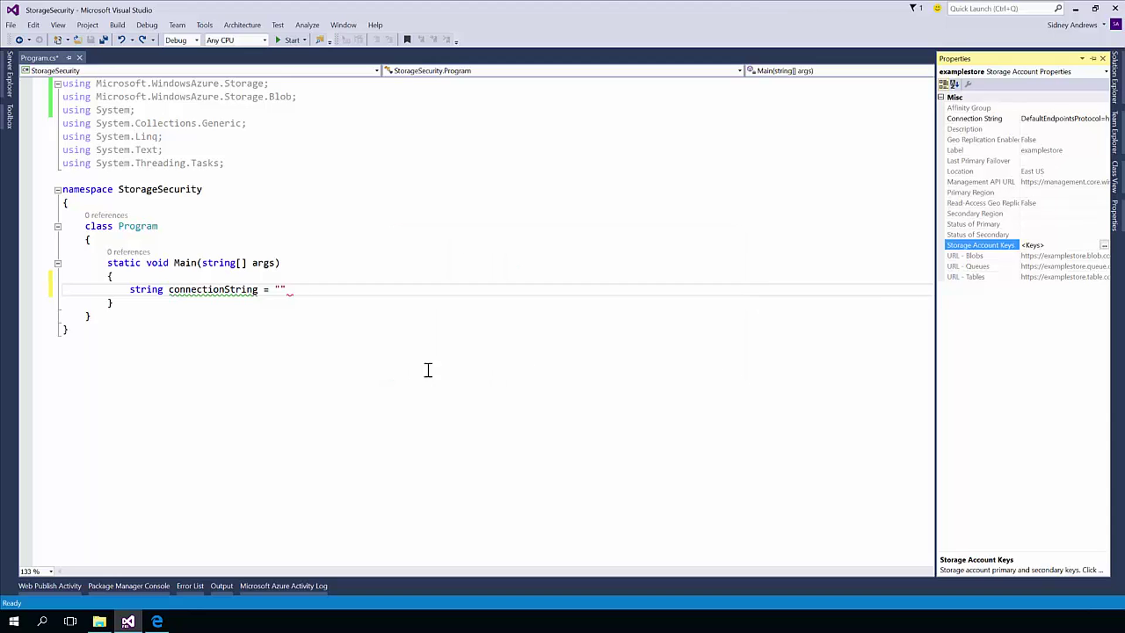
- Paste the examplestore connection string into the connectionString literal and end the statement
click(280, 290)
key(ctrl+v)
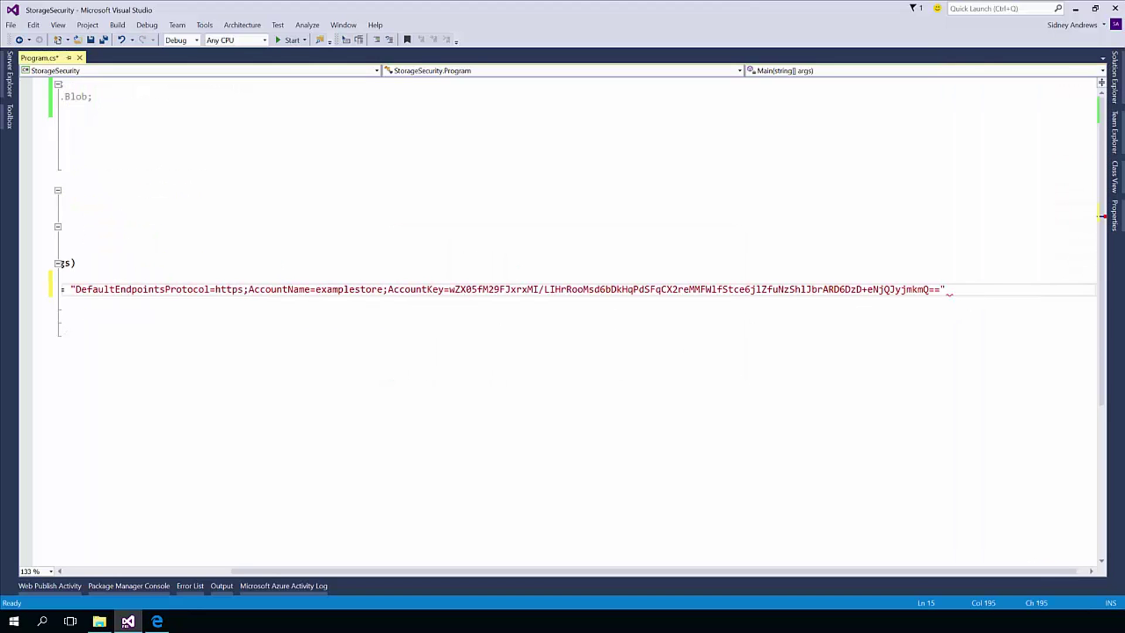
text(;)
key(Return)
key(Return)
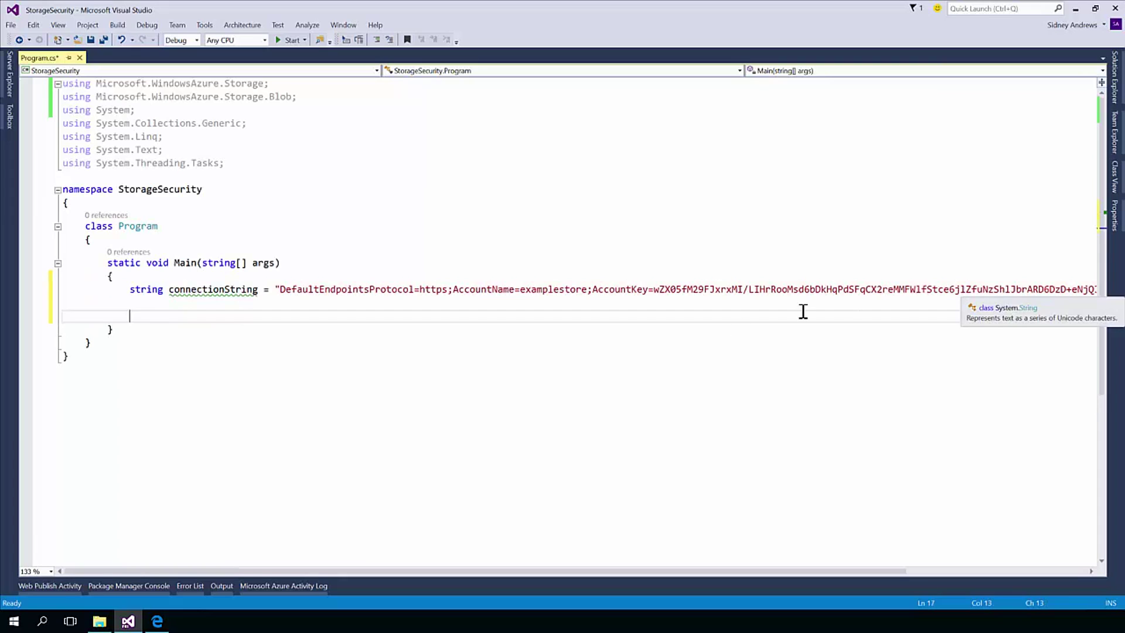
- Review the https protocol, examplestore account name and account key, then leave blank lines below
drag(386, 290, 448, 291)
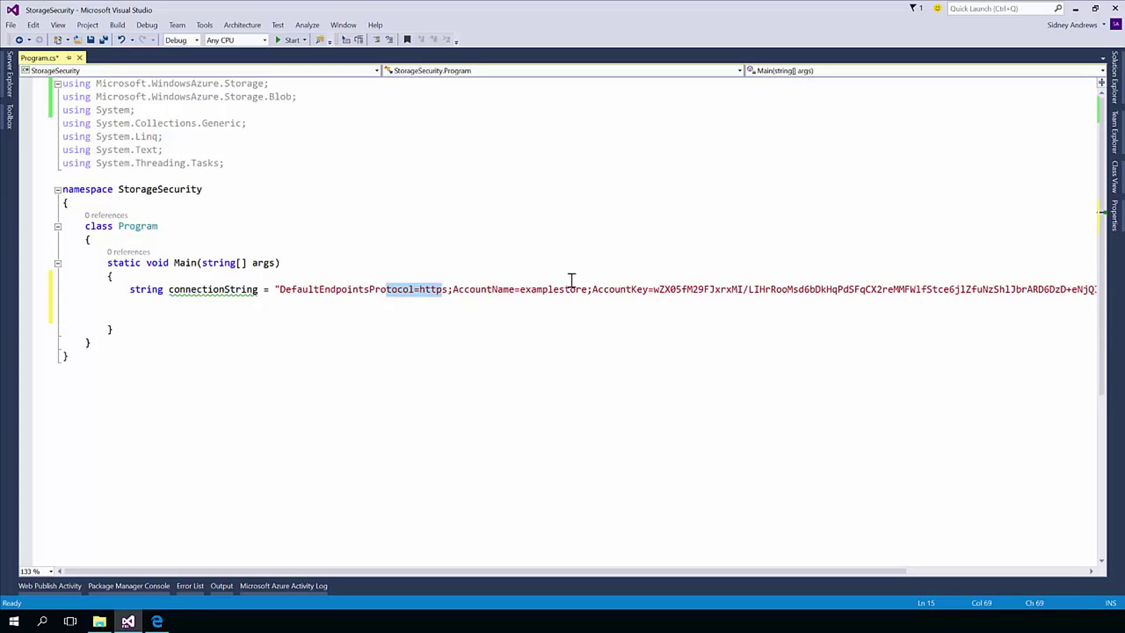
double_click(548, 289)
drag(717, 290, 1049, 281)
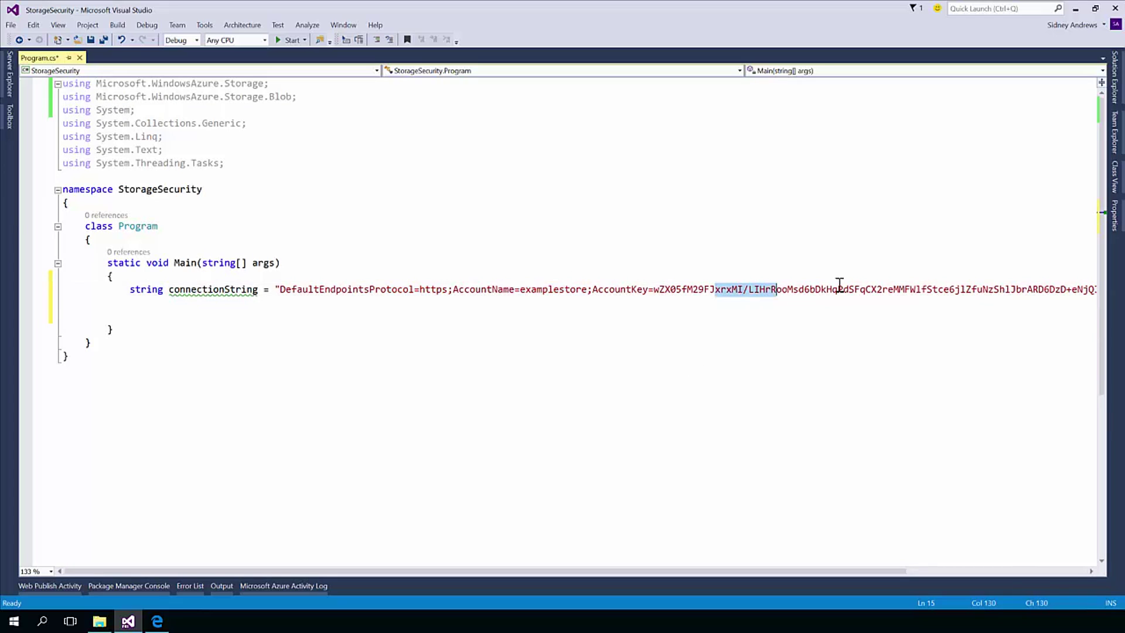
click(1037, 291)
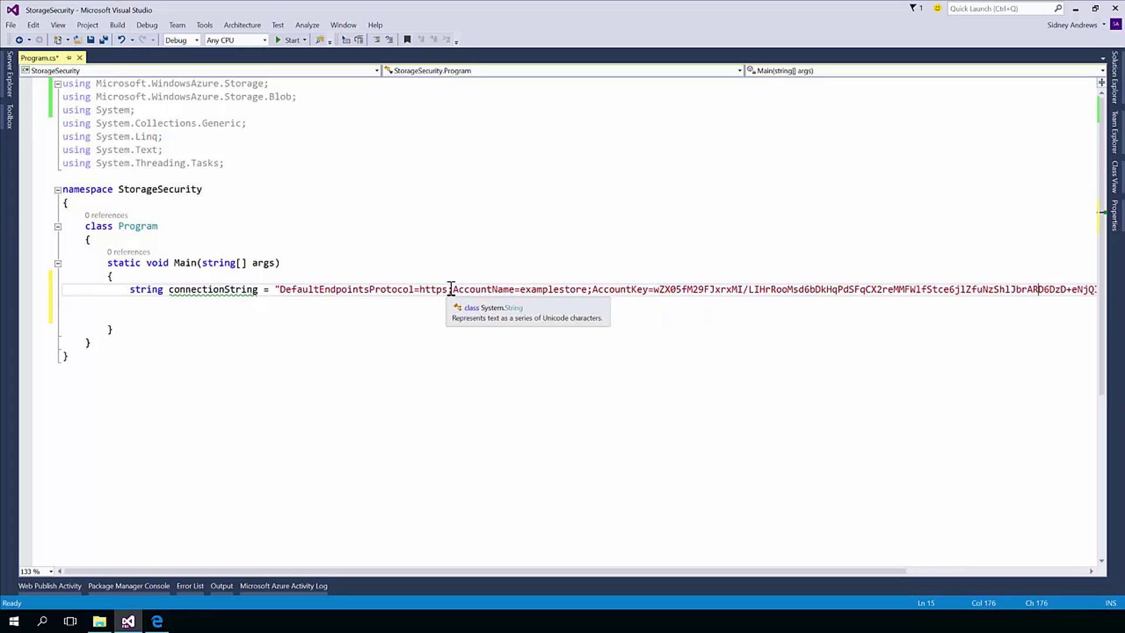
key(Down)
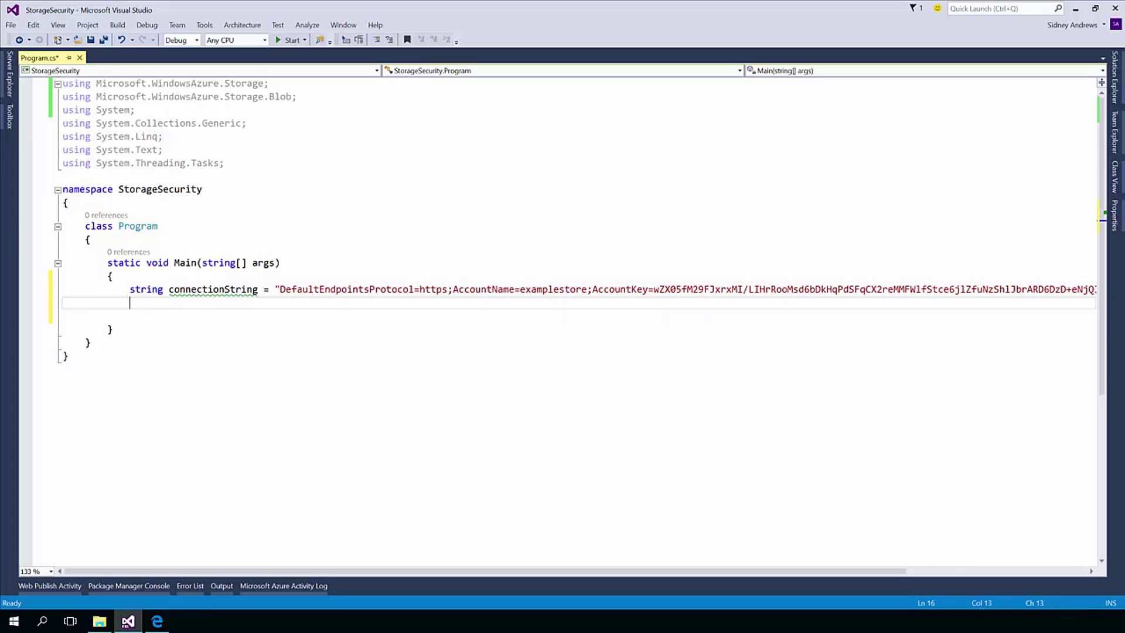
key(Return)
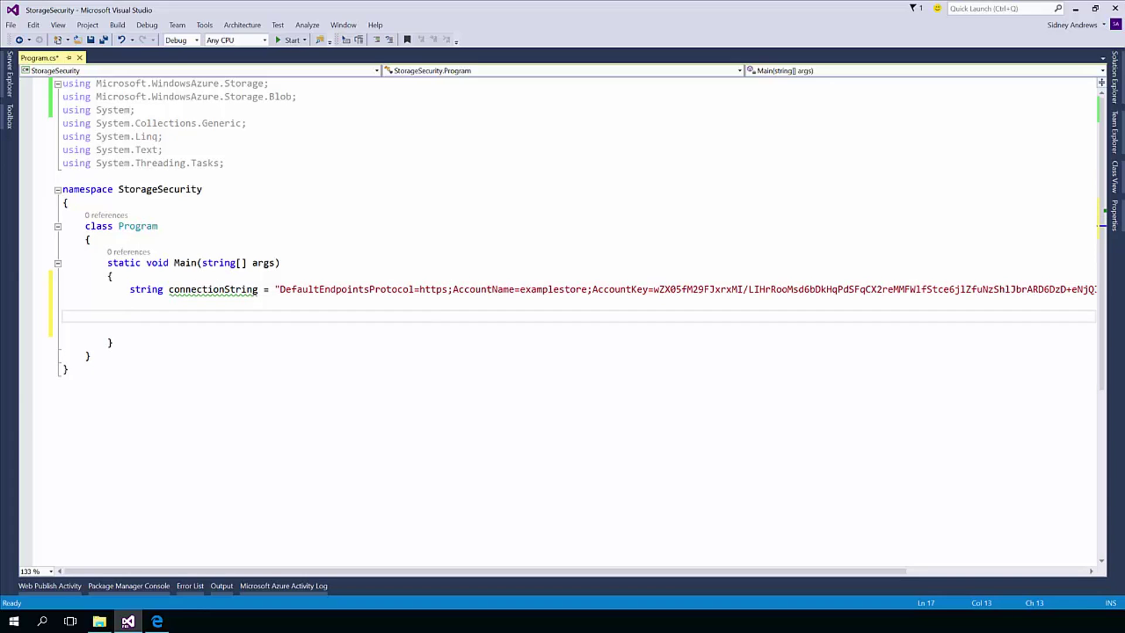
text(CloudSto)
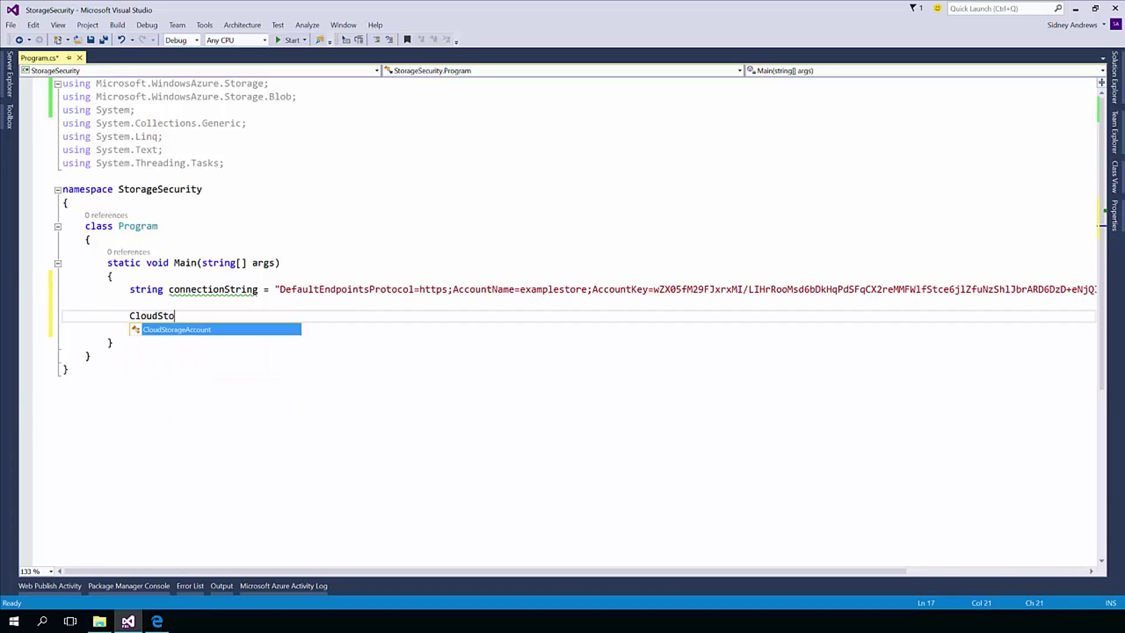
text(rageAccount account =)
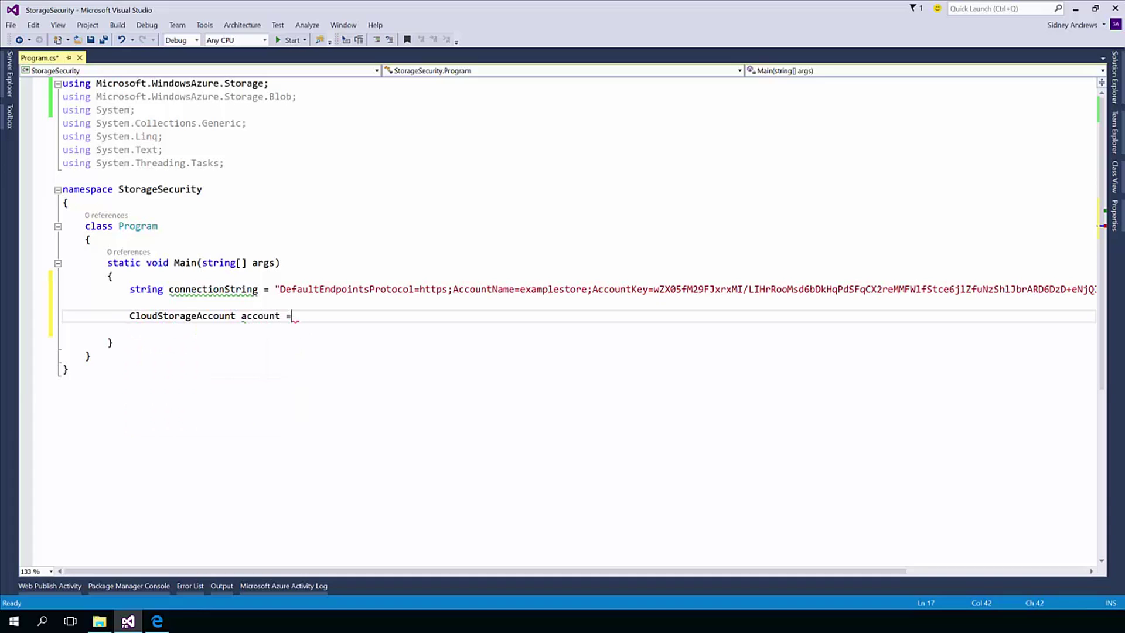
text( CloudStorageAccount)
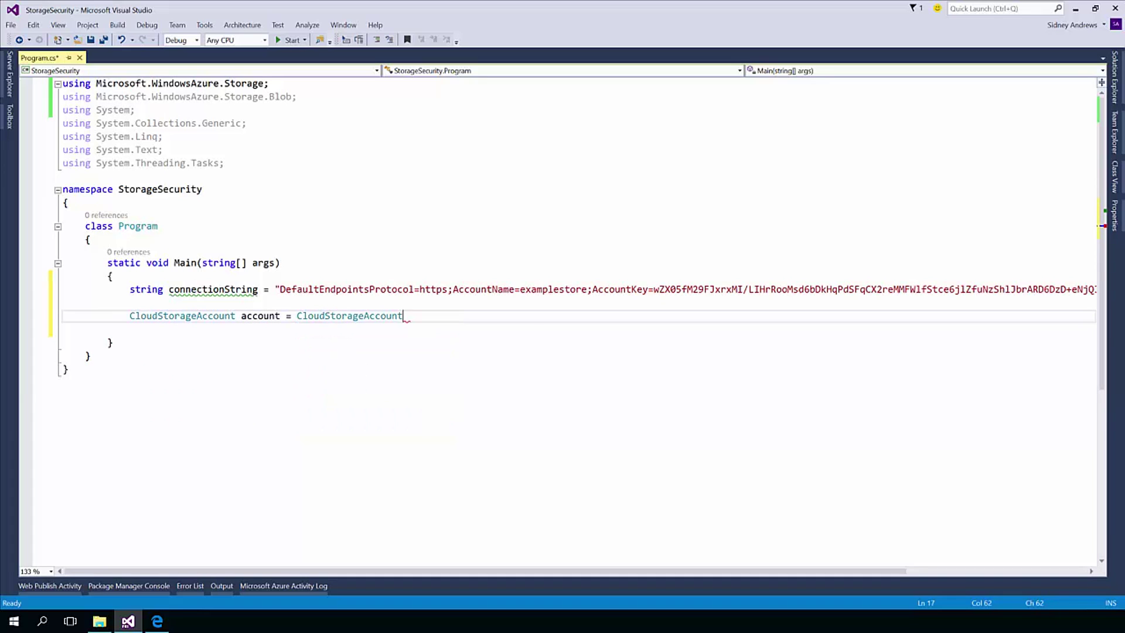
text(.Parse()
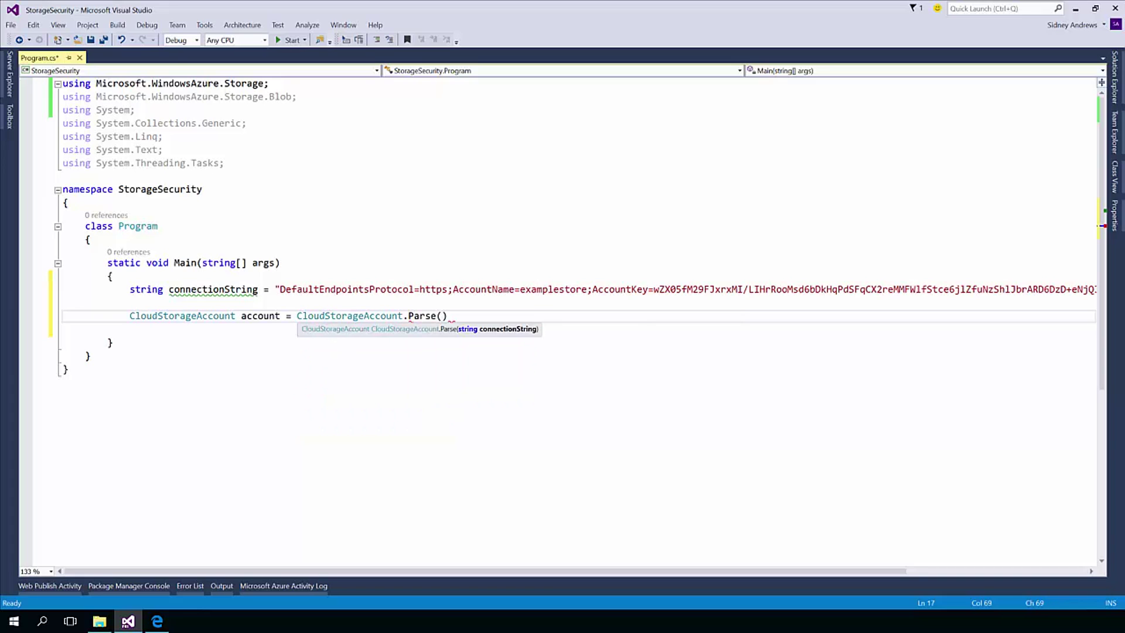
text(conn)
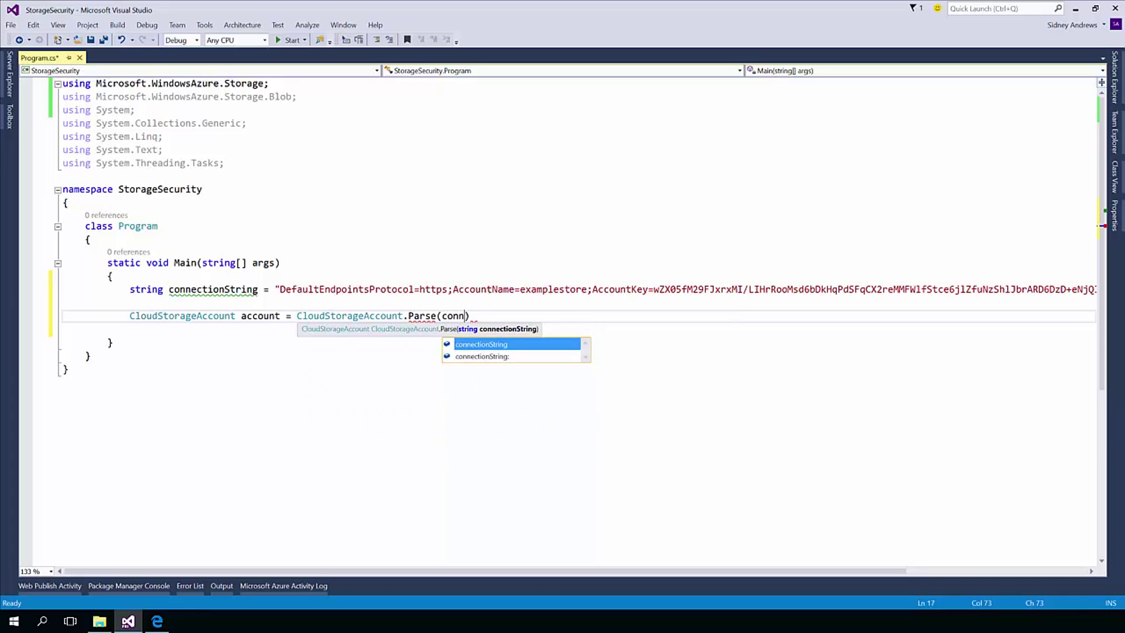
- Parse connectionString into a CloudStorageAccount and create blobClient via account.CreateCloudBlobClient()
key(Tab)
text();)
key(Return)
key(Return)
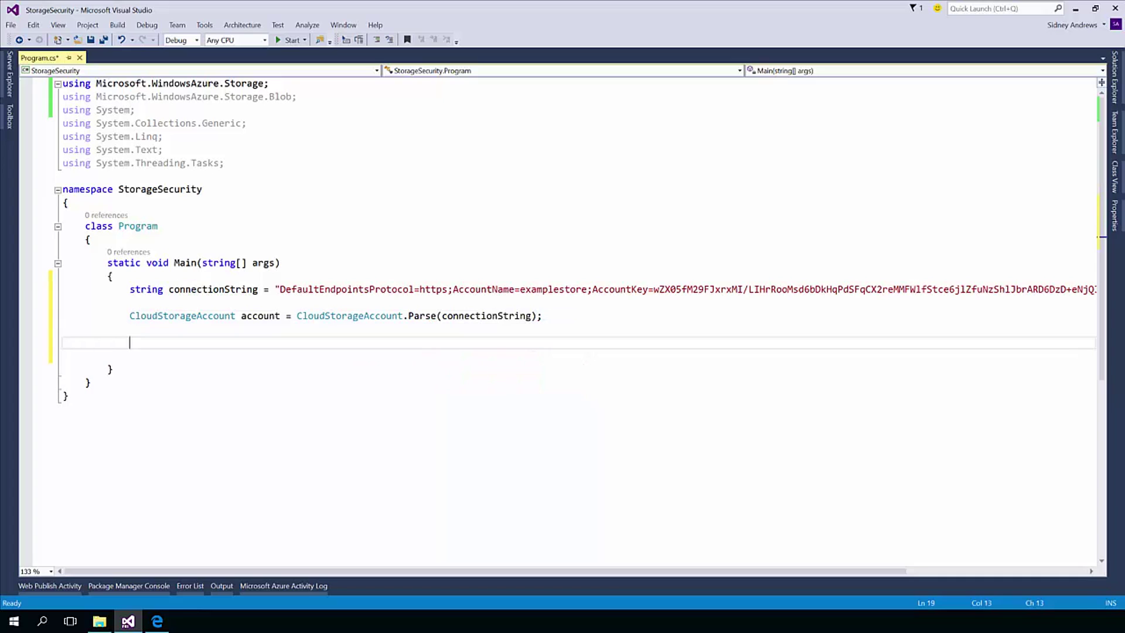
text(CloudBlo)
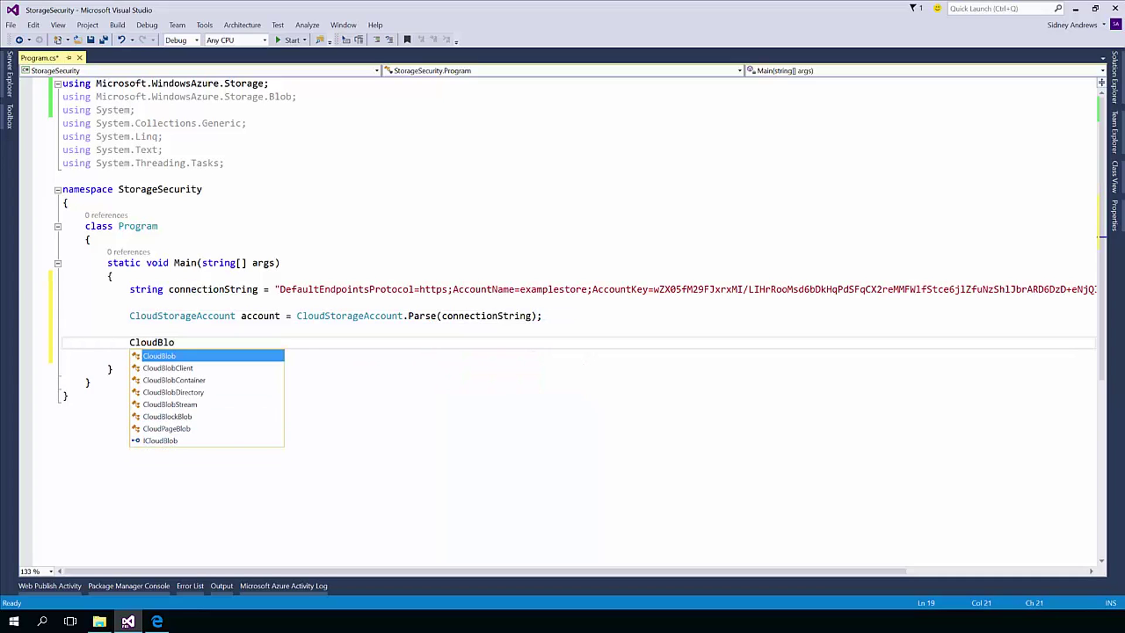
text(bClient bl)
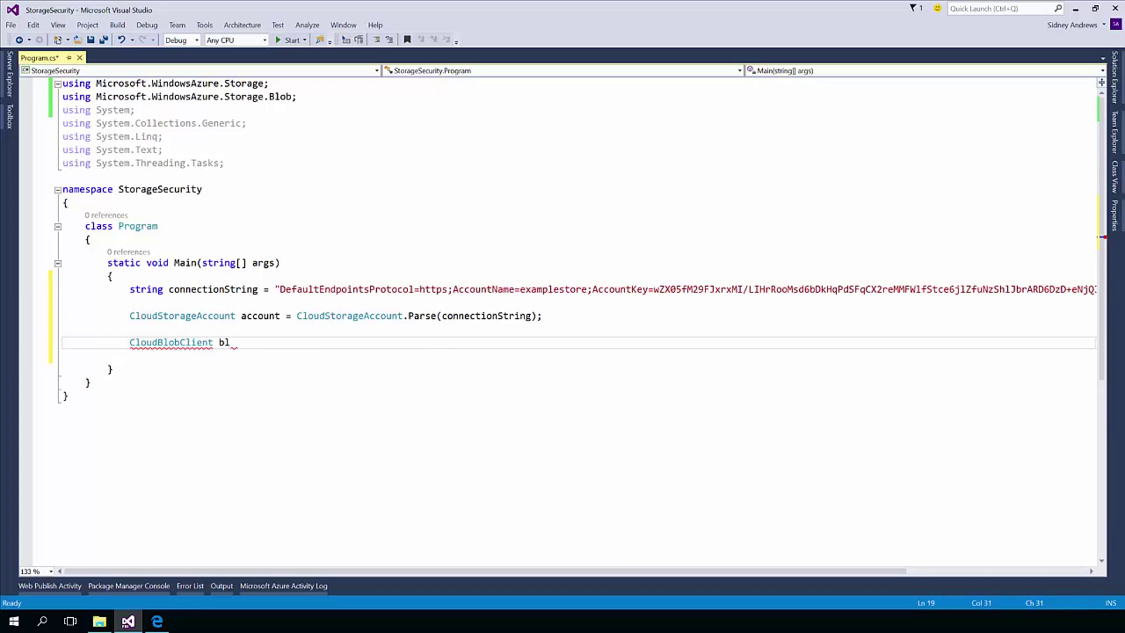
text(obClientc)
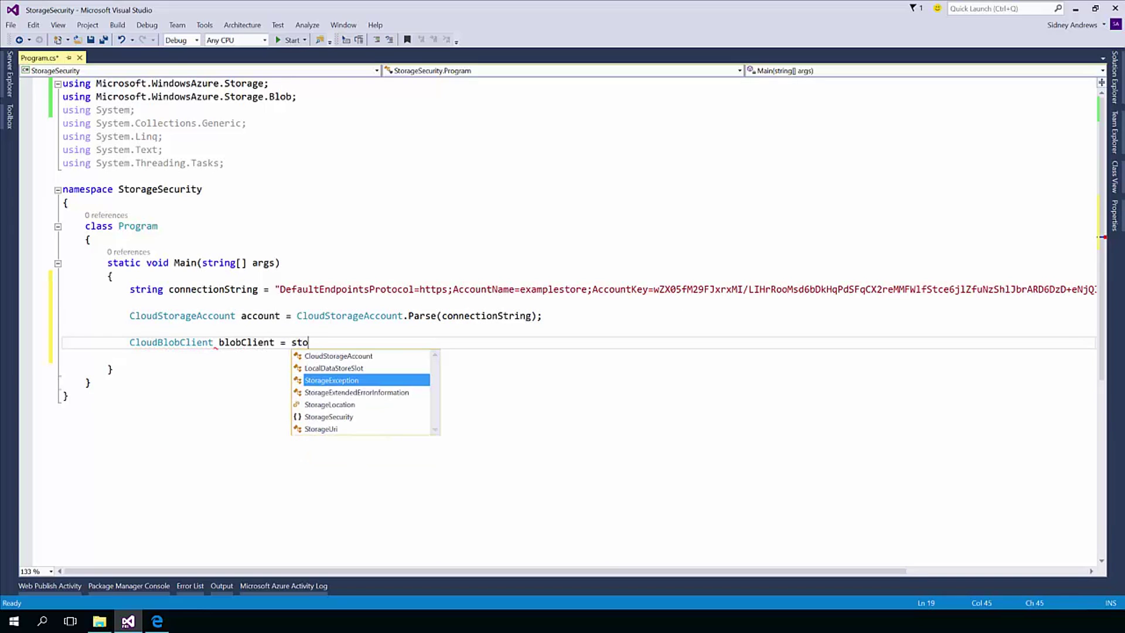
key(BackSpace)
text(account.C)
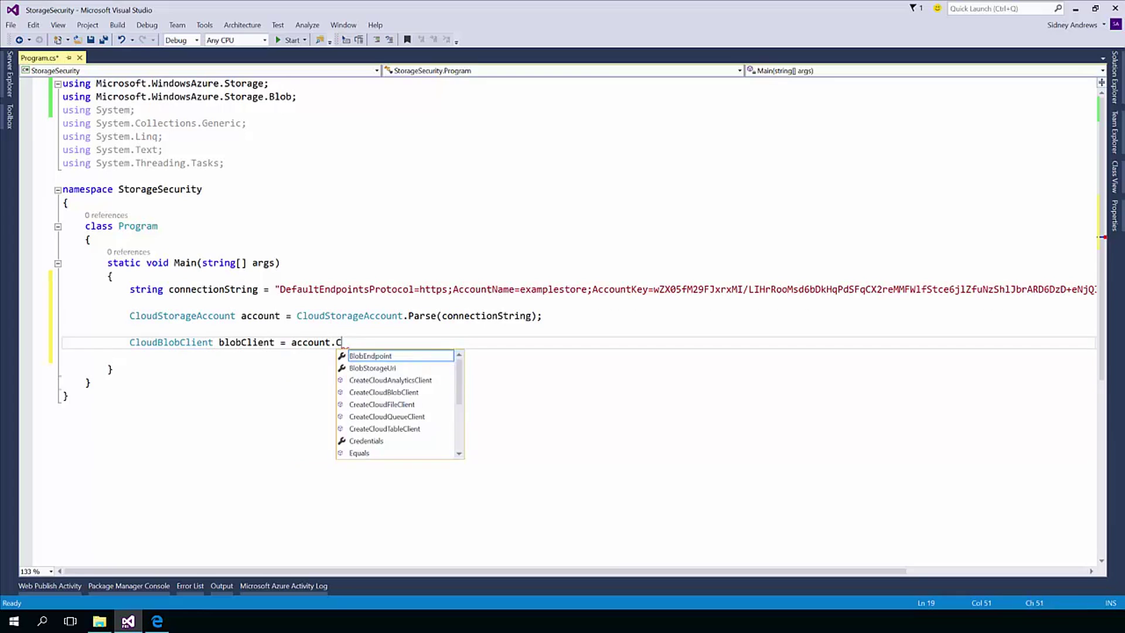
text(reate)
key(Down)
key(Tab)
text(())
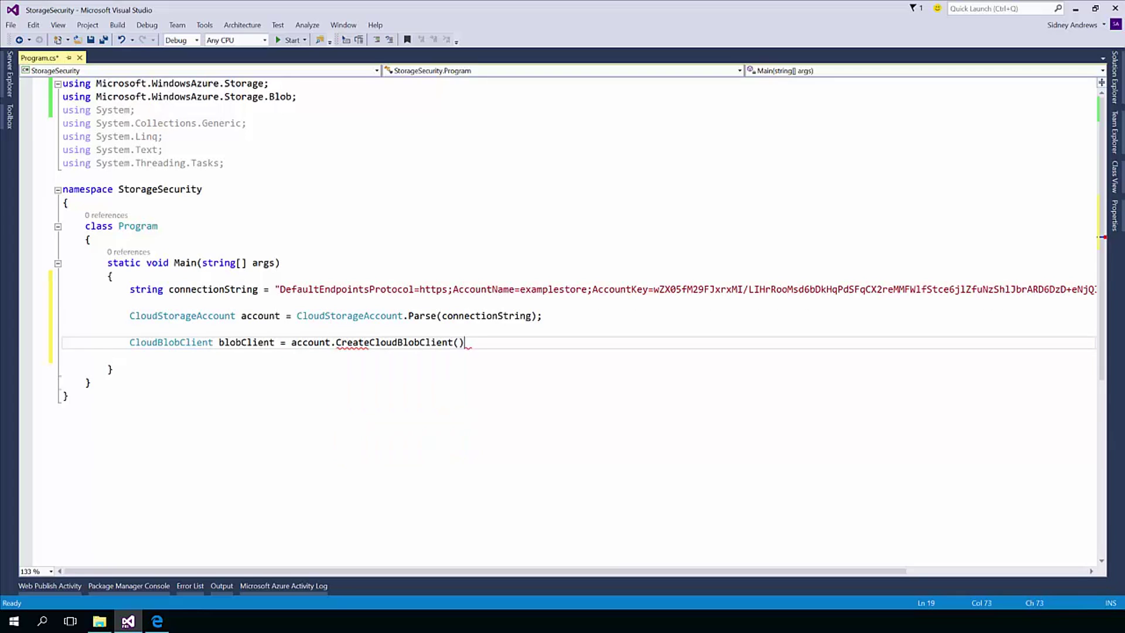
text(;)
key(Return)
key(Return)
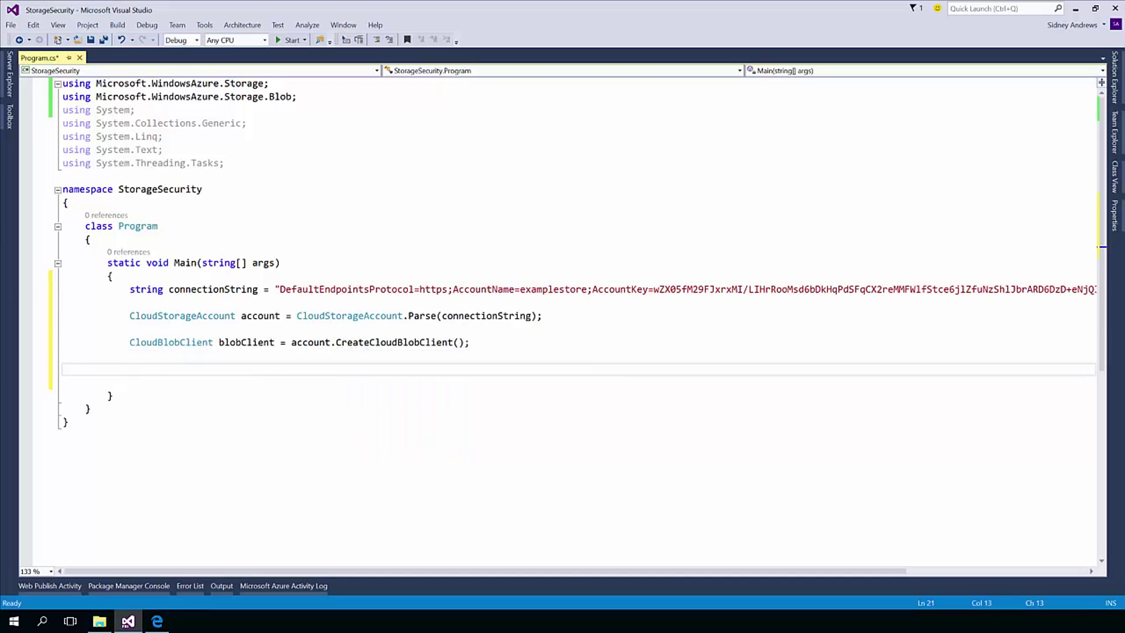
text(Clou)
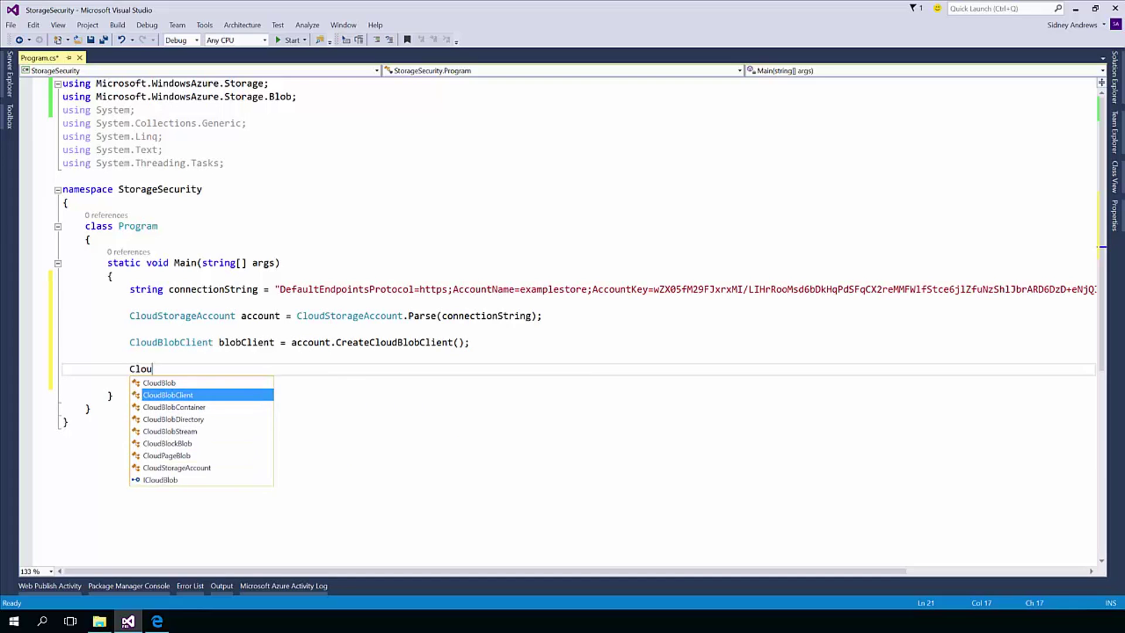
text(dBlobC)
- Declare CloudBlobContainer container = blobClient.GetContainerReference("images")
key(Tab)
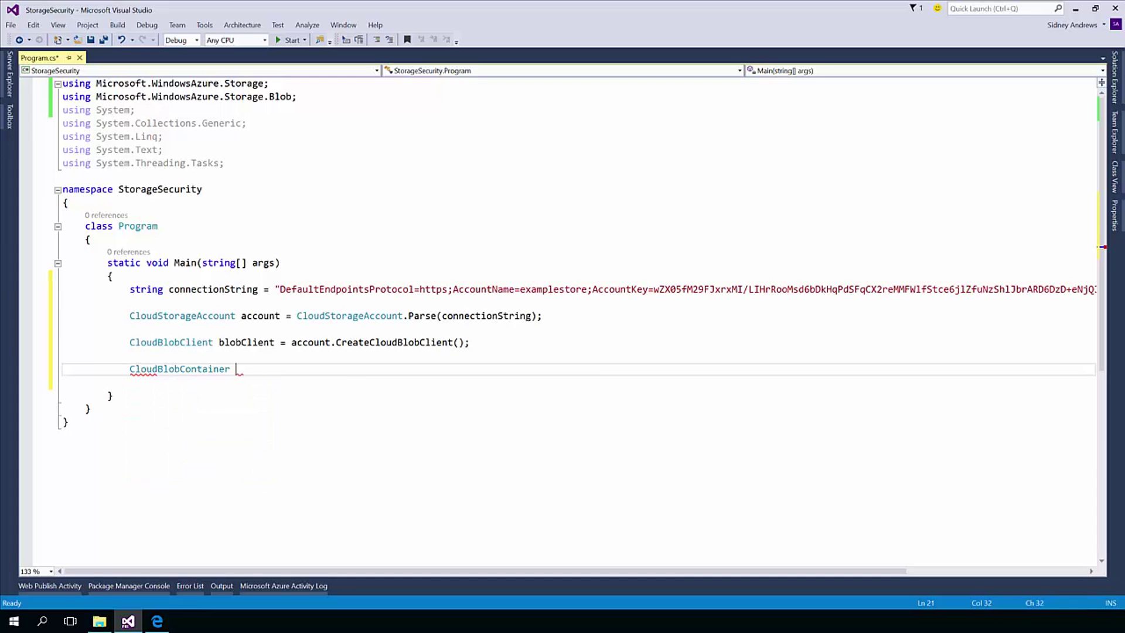
text(container = blob)
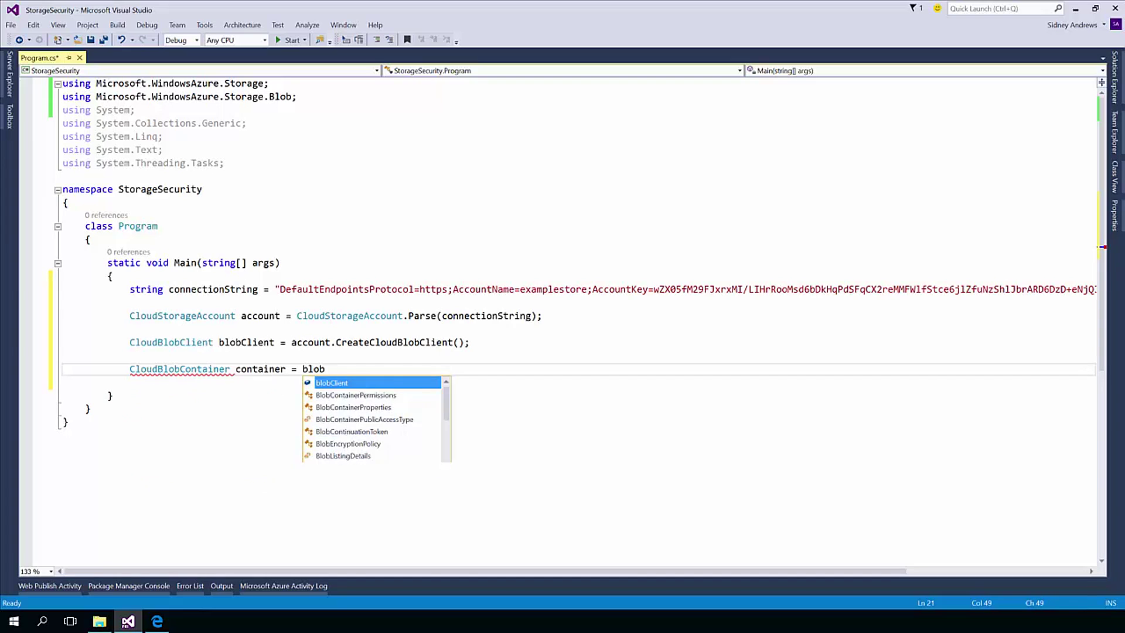
text(co)
key(Tab)
key(BackSpace)
key(BackSpace)
key(BackSpace)
key(BackSpace)
key(BackSpace)
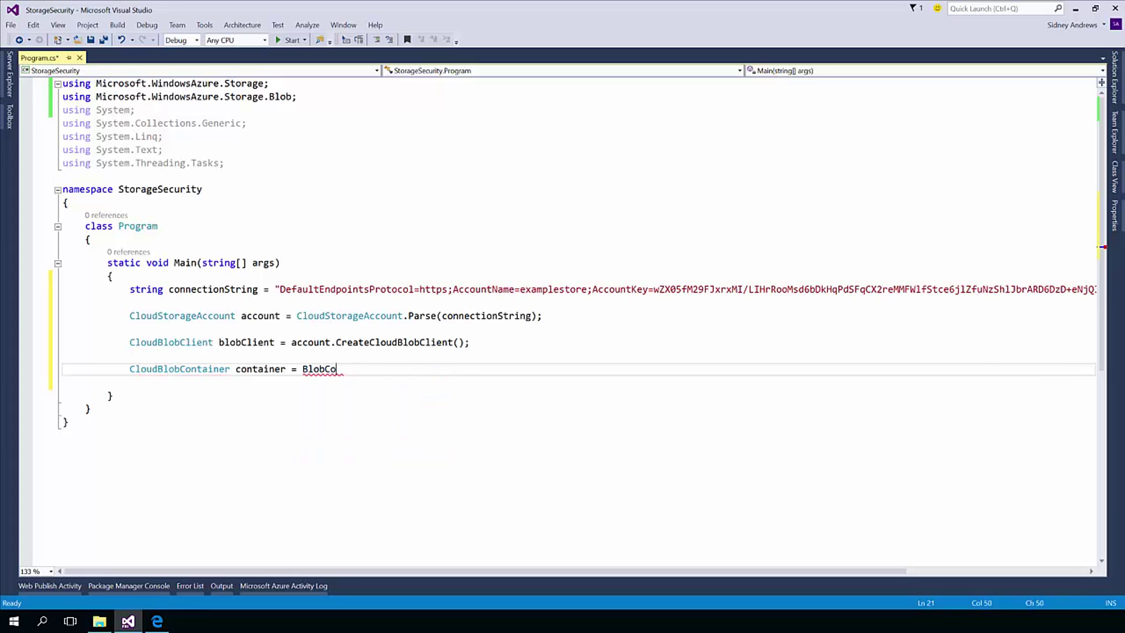
key(BackSpace)
key(BackSpace)
key(BackSpace)
text(blo)
key(Tab)
text(.GetC)
key(Tab)
text(()
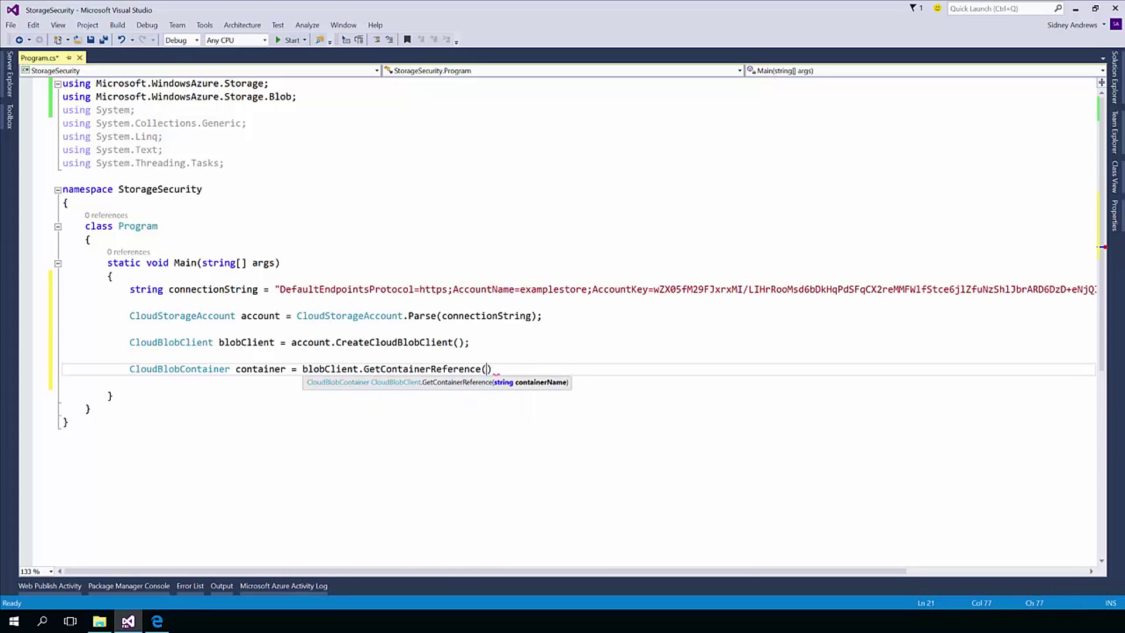
text(")
text(images"))
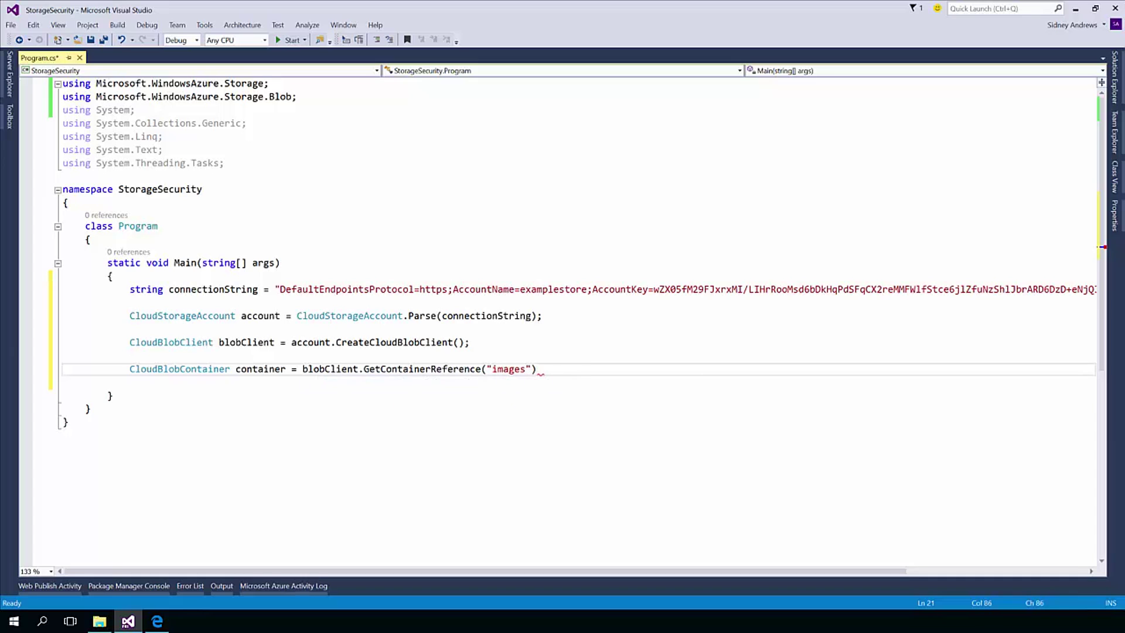
text(;)
key(Return)
text(container.)
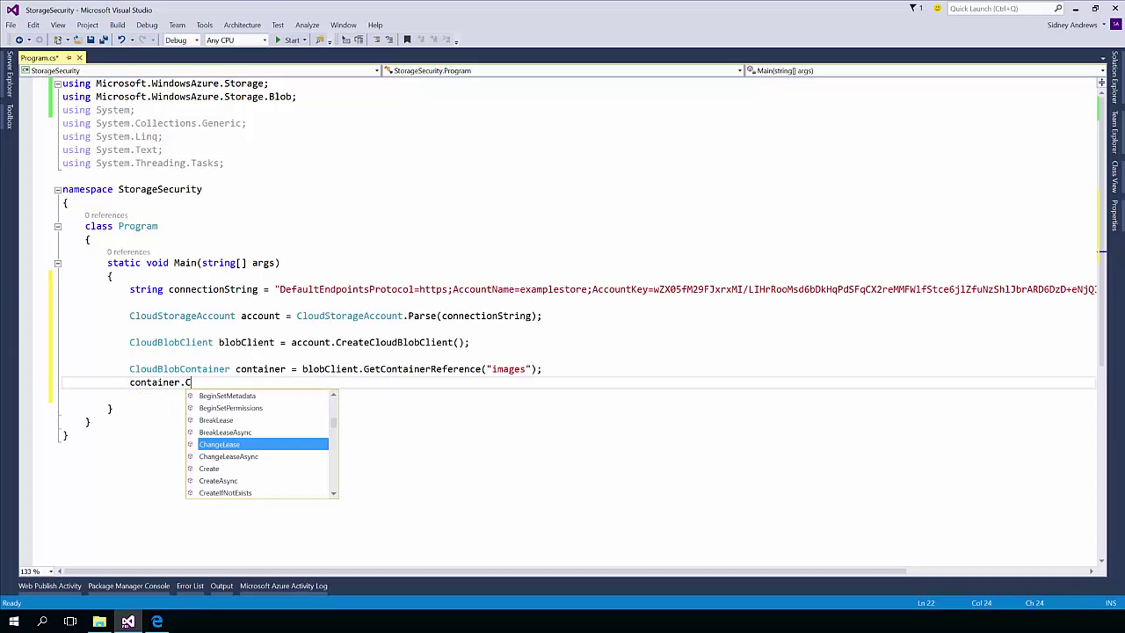
text(Create)
- Discard the unfinished container.Create statement, leaving an empty line below the container line
key(Down)
key(Down)
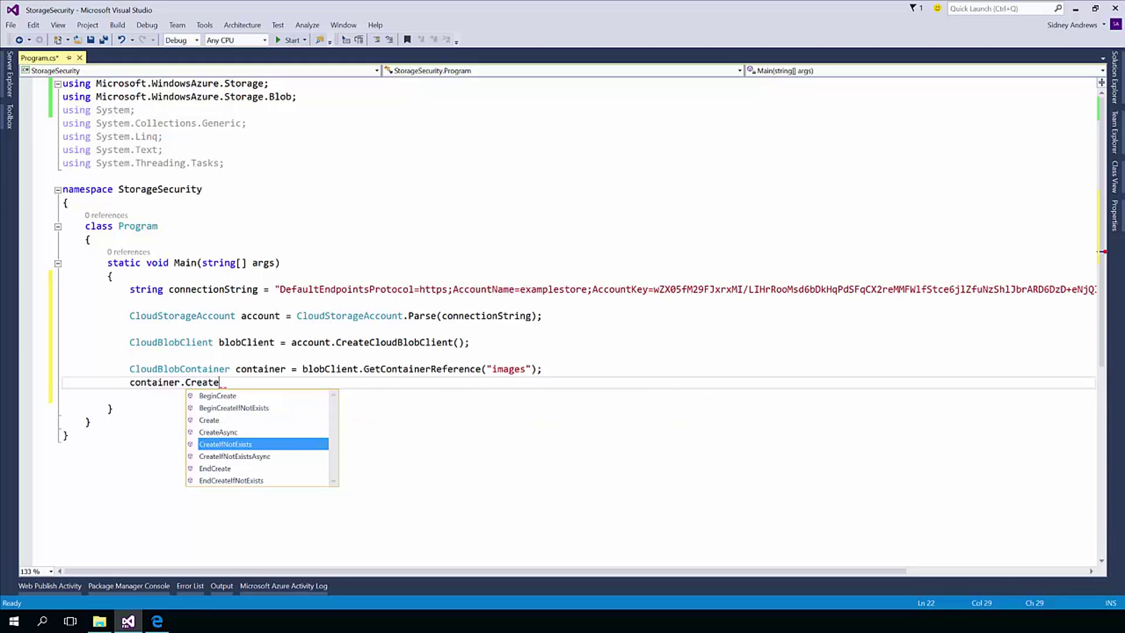
drag(548, 380, 549, 370)
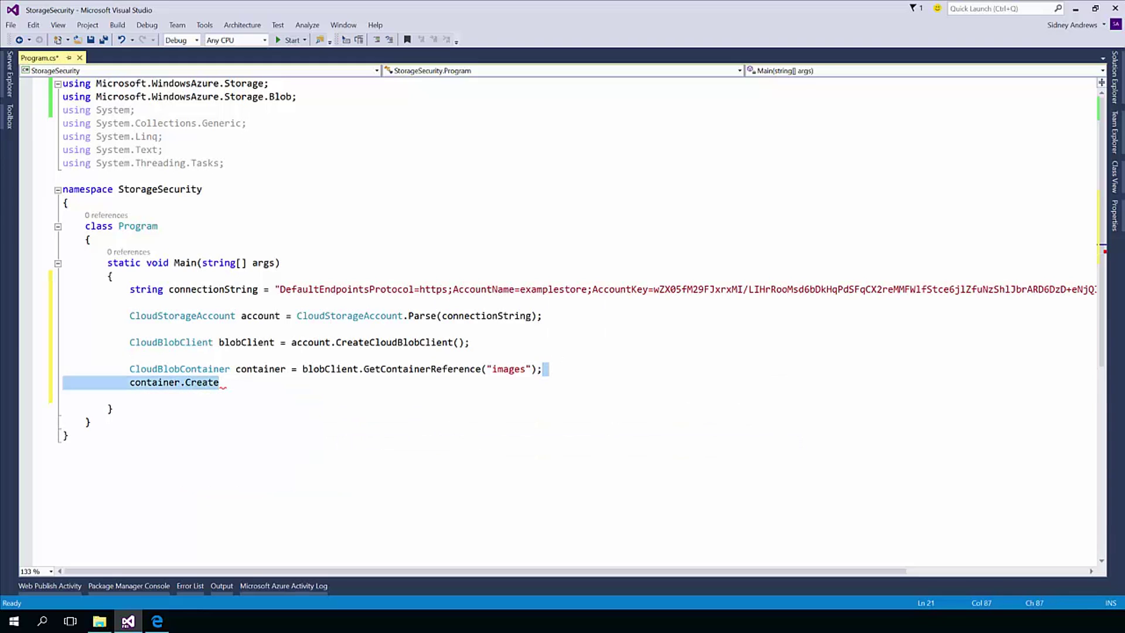
key(BackSpace)
key(Return)
key(Return)
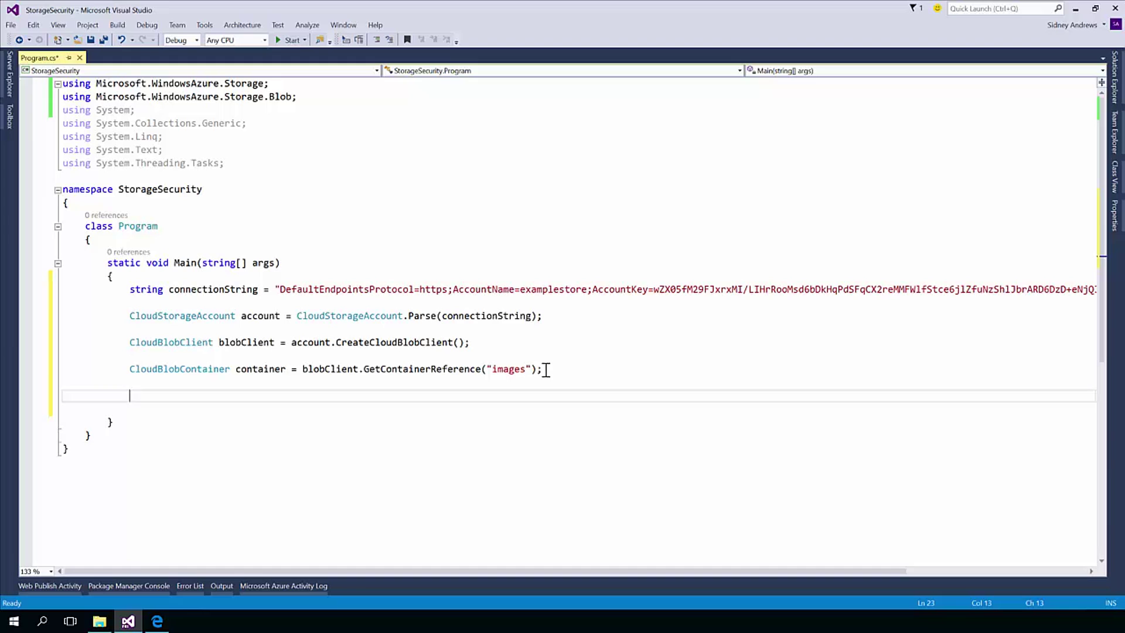
text(contain)
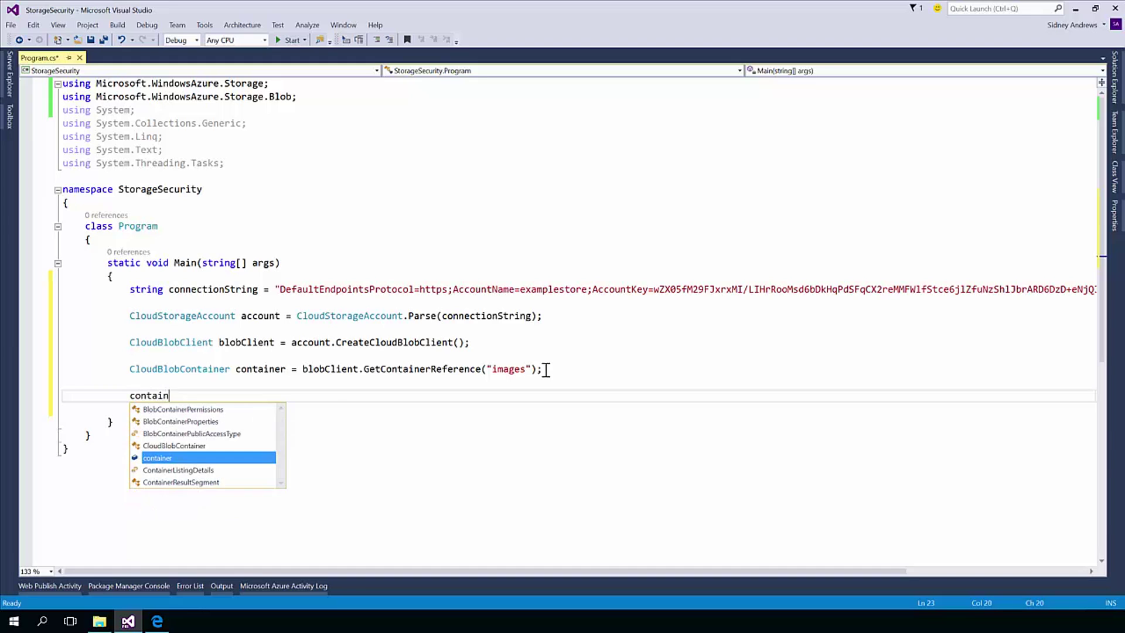
text(er.GetBlobReference)
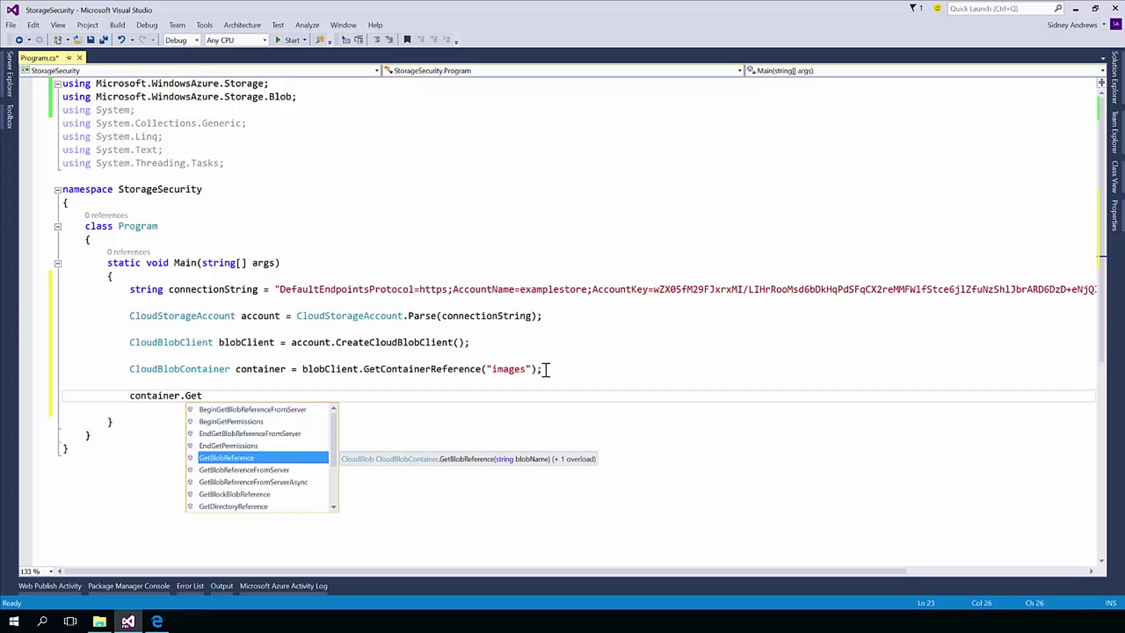
text(("sas)
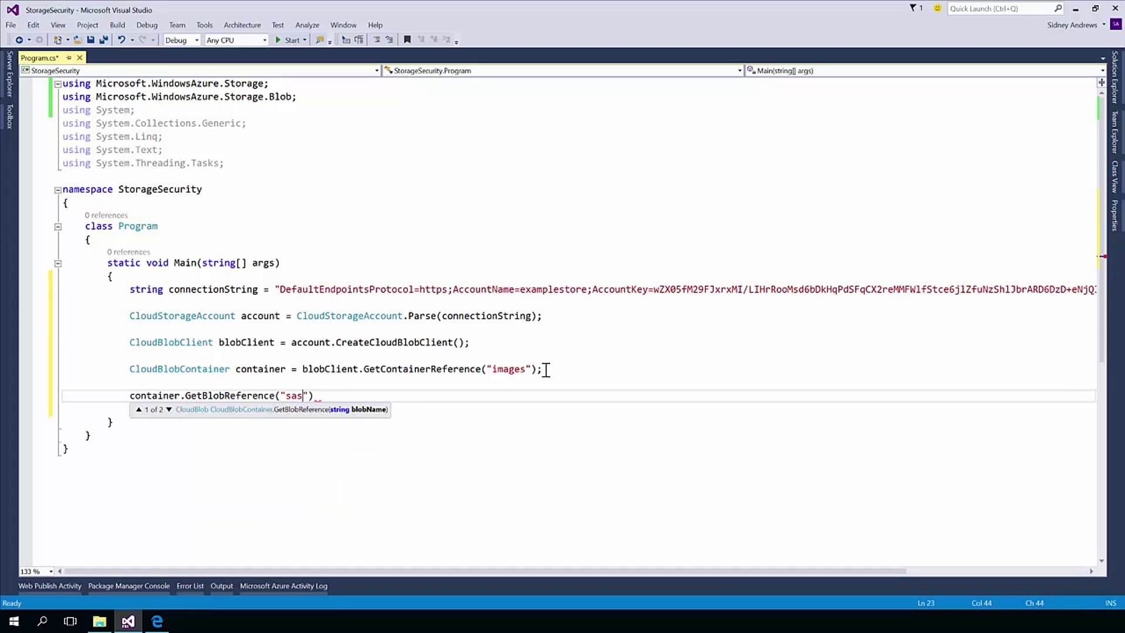
text(model.png)
key(End)
key(shift+Up)
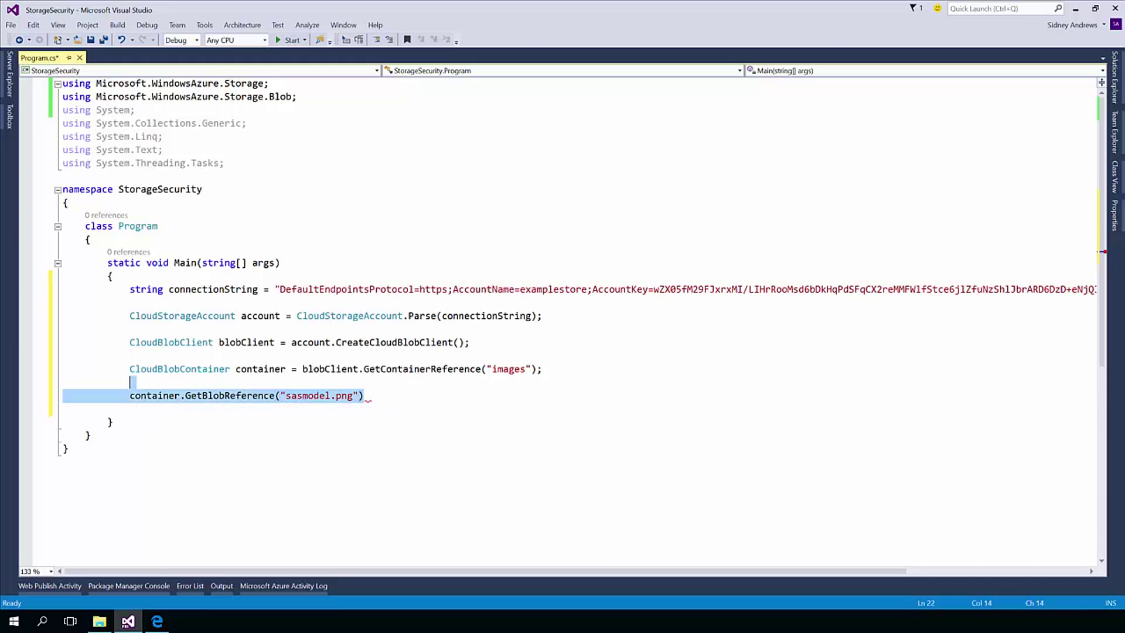
key(Delete)
key(Return)
key(Return)
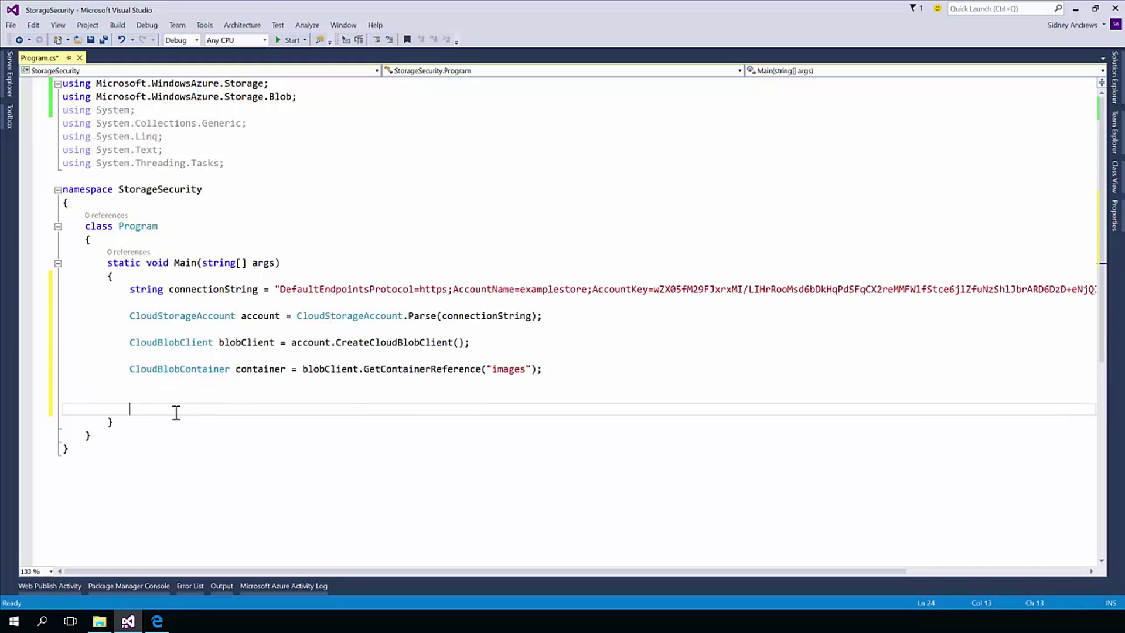
key(Up)
key(Up)
key(Down)
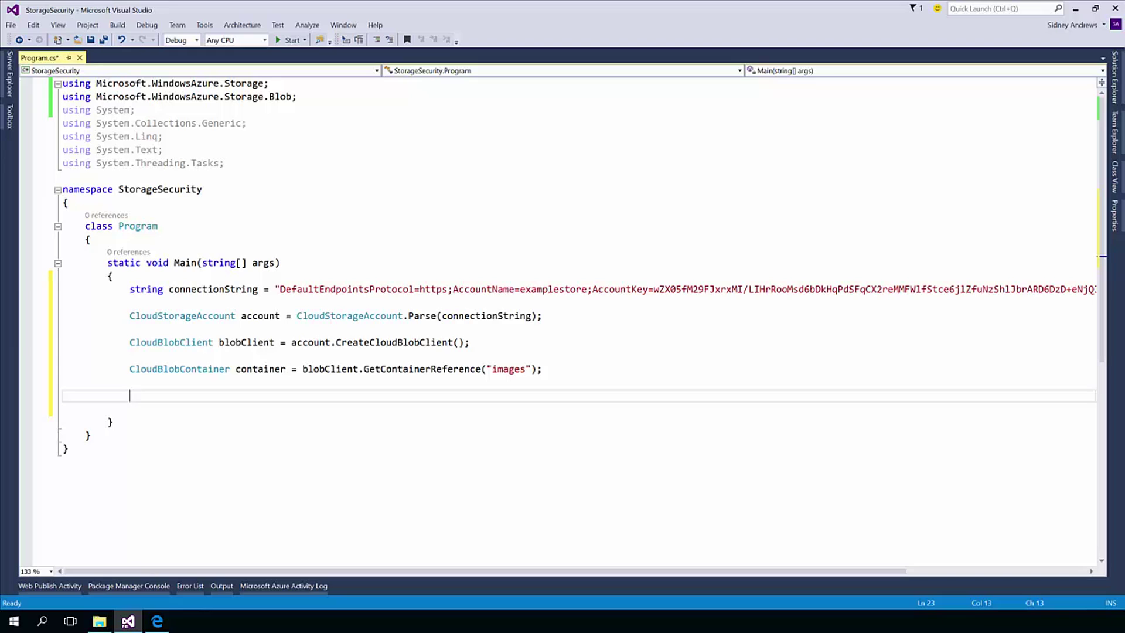
text(BLob)
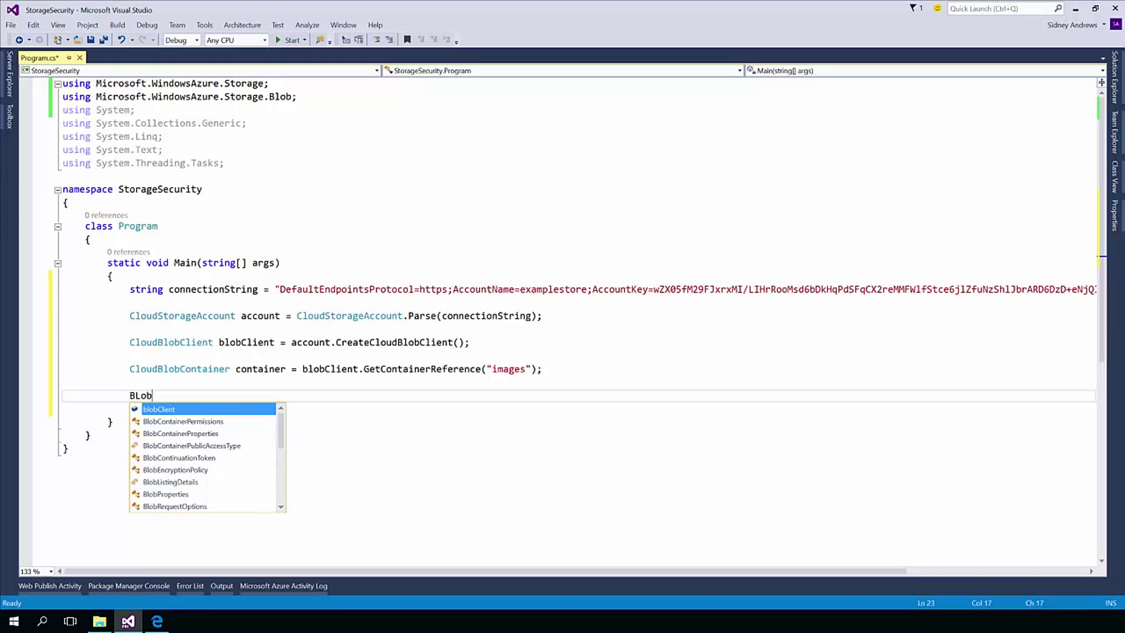
- Create a BlobContainerPermissions permissions object and begin adding the "read" SharedAccessBlobPolicy
key(Down)
key(space)
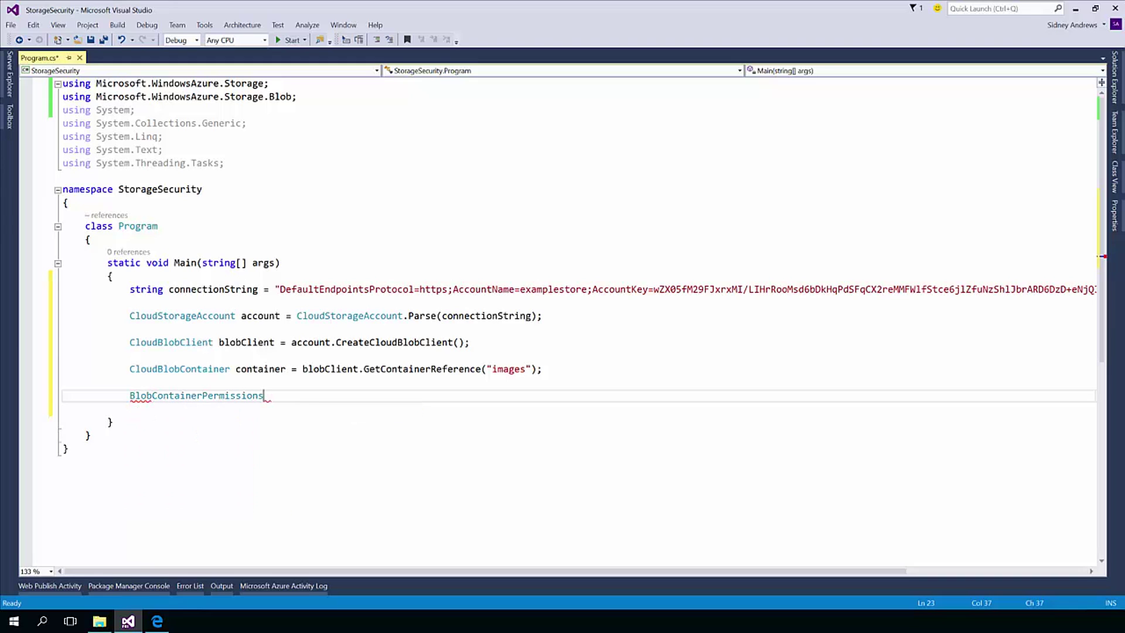
text( permissions )
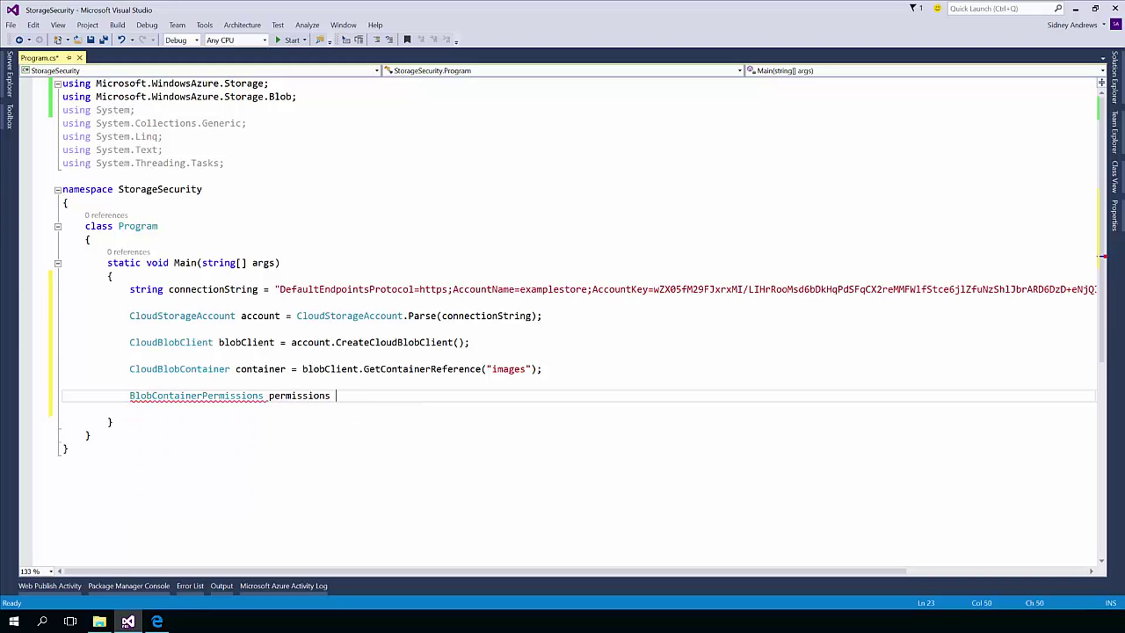
text(= new ();)
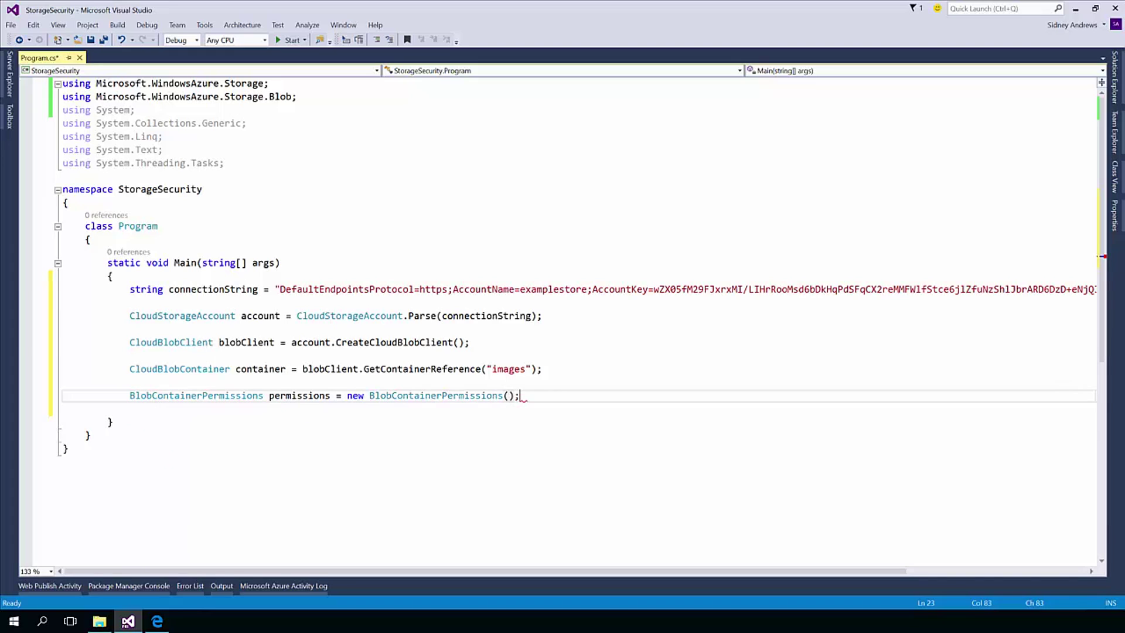
key(Return)
text(permission)
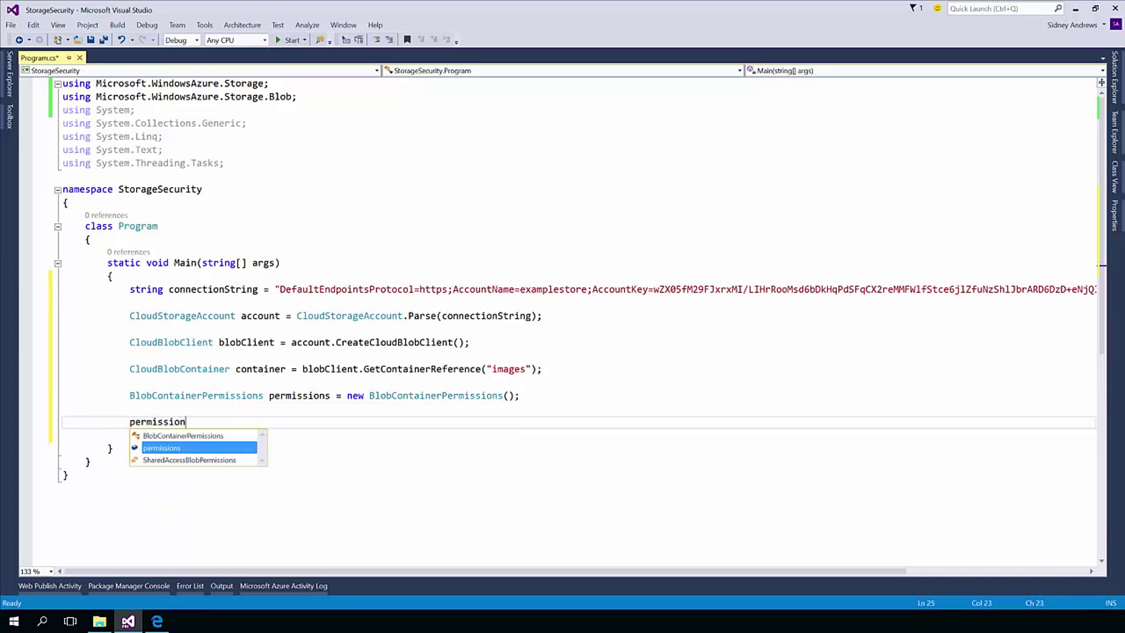
text(s.Sh)
text(.)
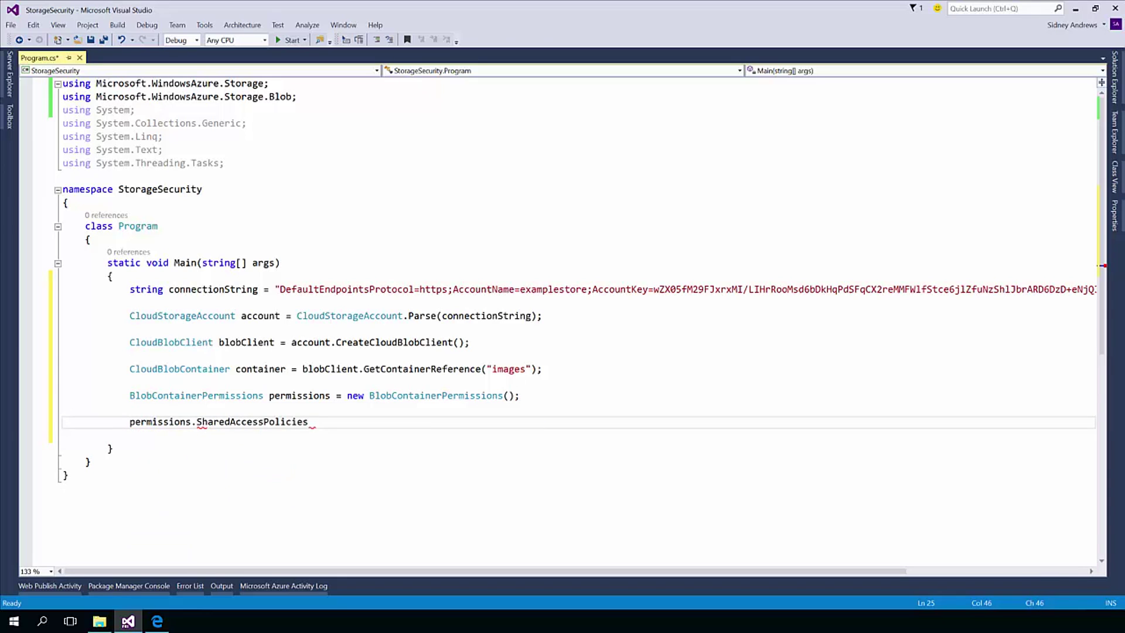
text(Ad()")
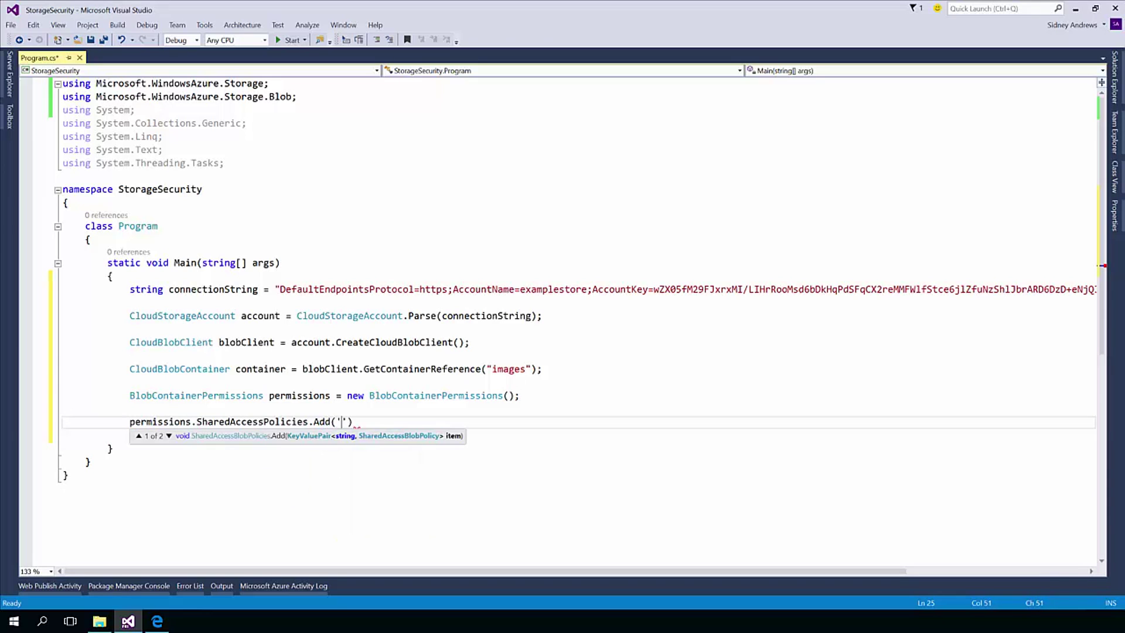
text(read)
text(, new SharedAccessBlobPolicy)
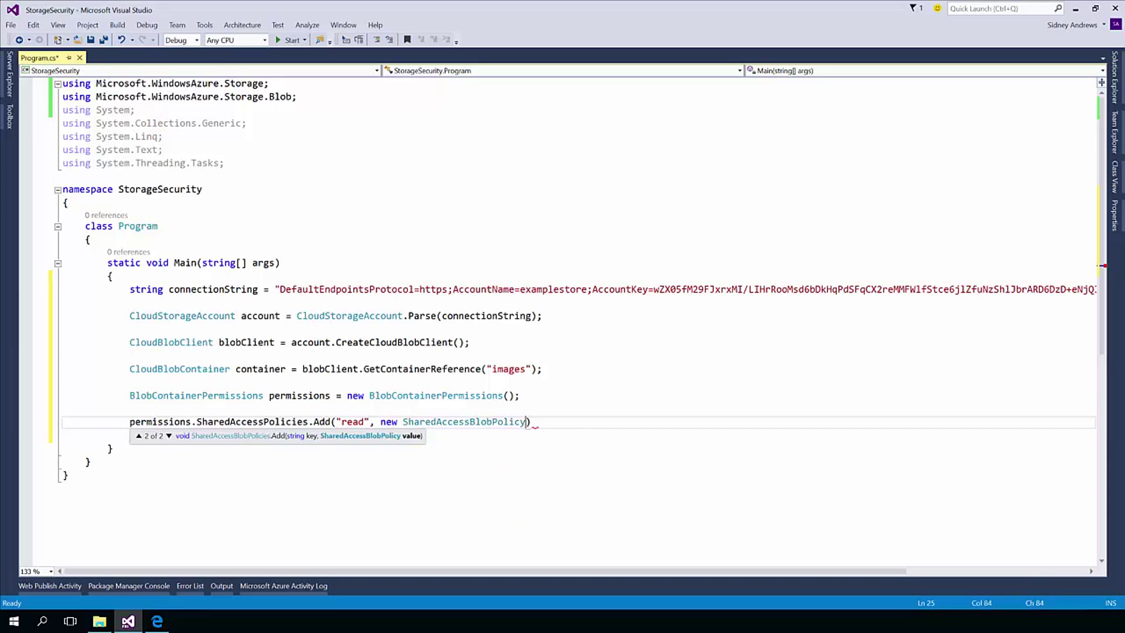
text({)
- Set SharedAccessExpiryTime = DateTime.UtcNow.AddHours(24d) inside the read policy initializer
key(Return)
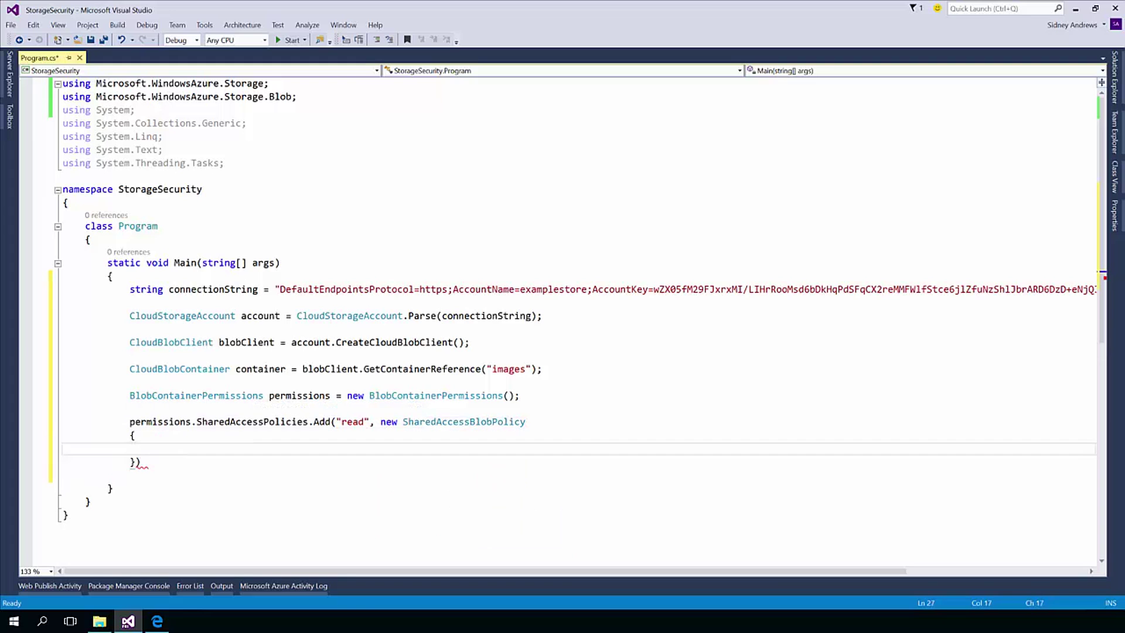
key(Down)
key(Up)
text(Sh)
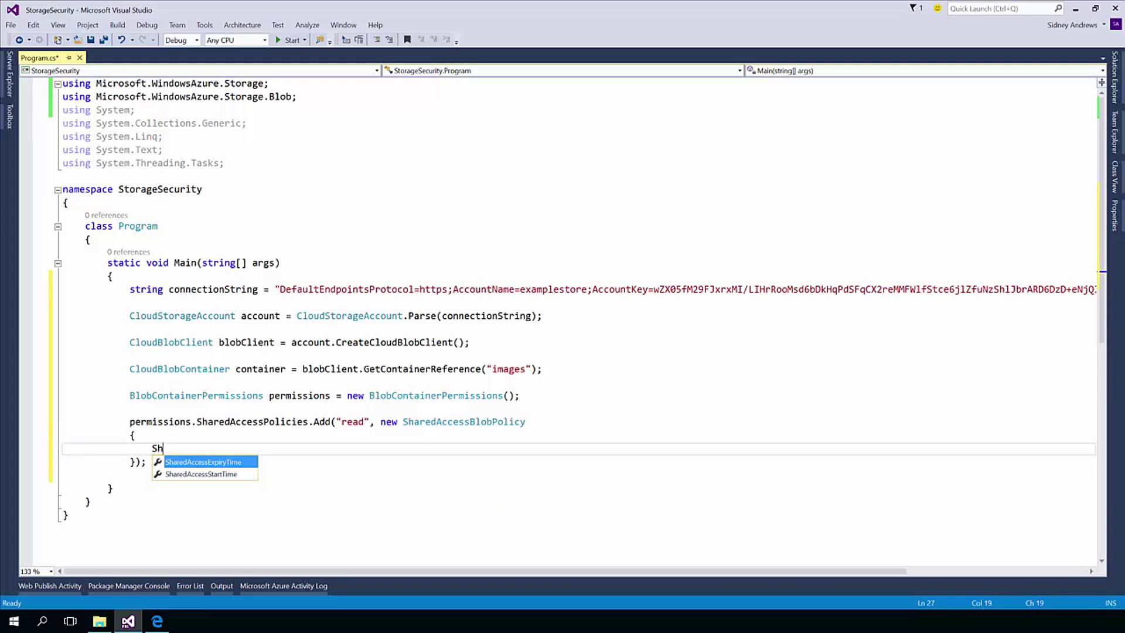
text(are)
key(Tab)
text(= Date)
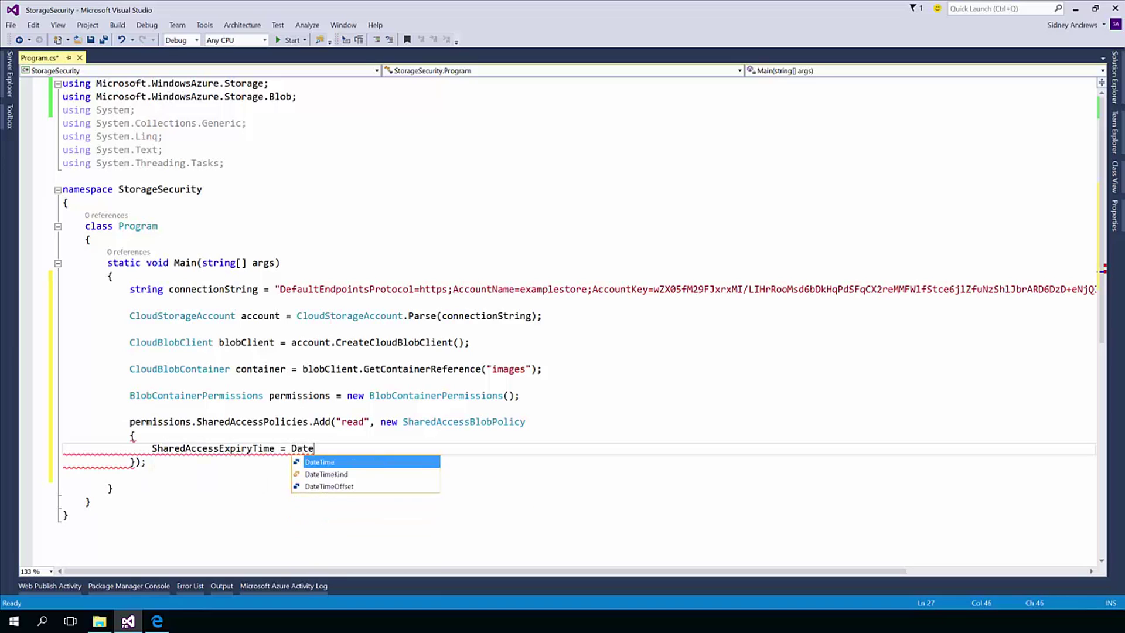
text(T)
key(Tab)
text(.Ut)
key(Tab)
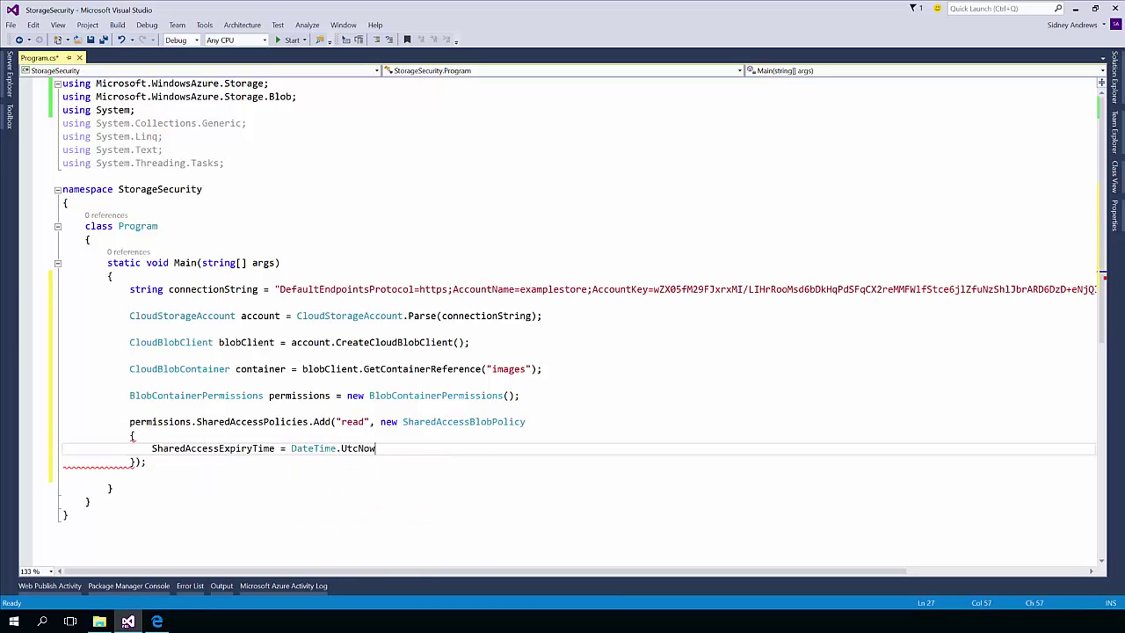
text(.AddHours)
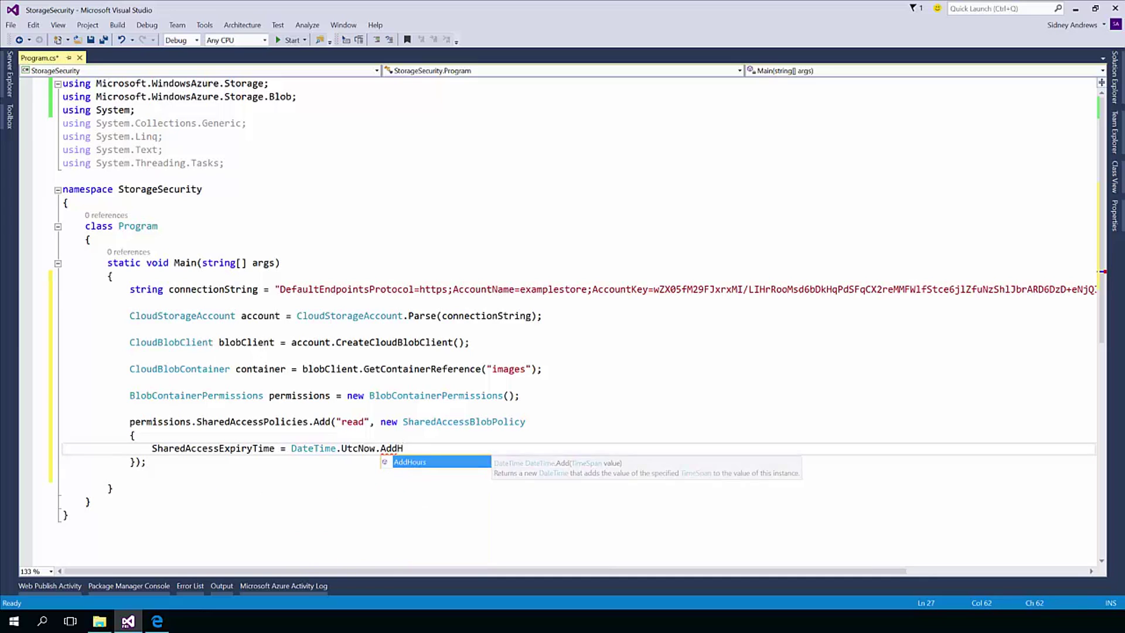
text((24d))
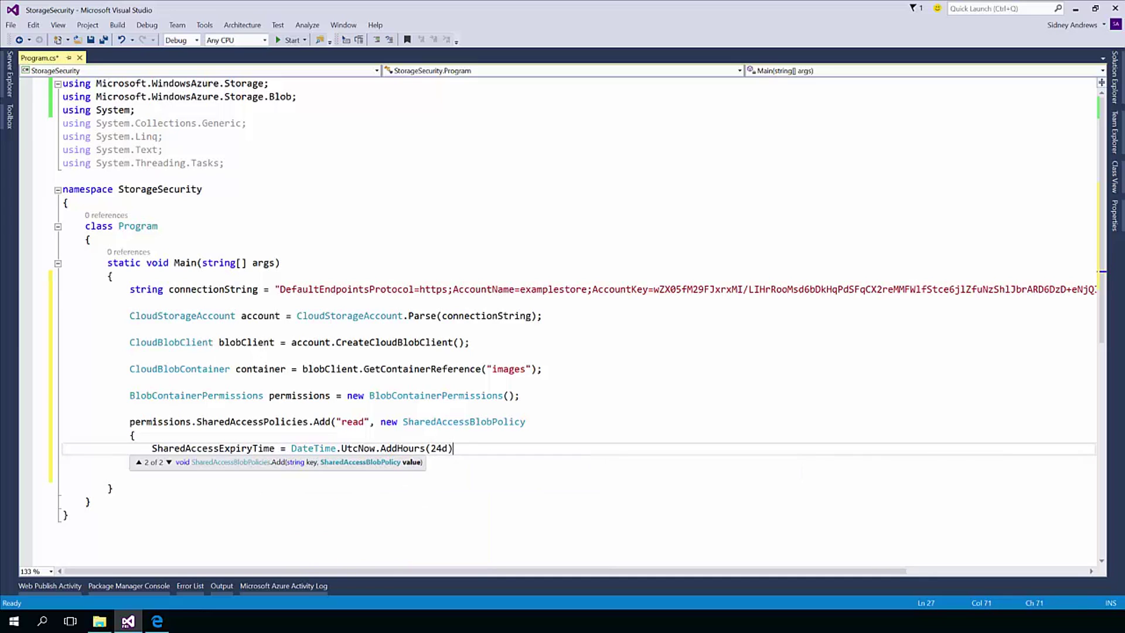
text(,)
key(Return)
text(Pe)
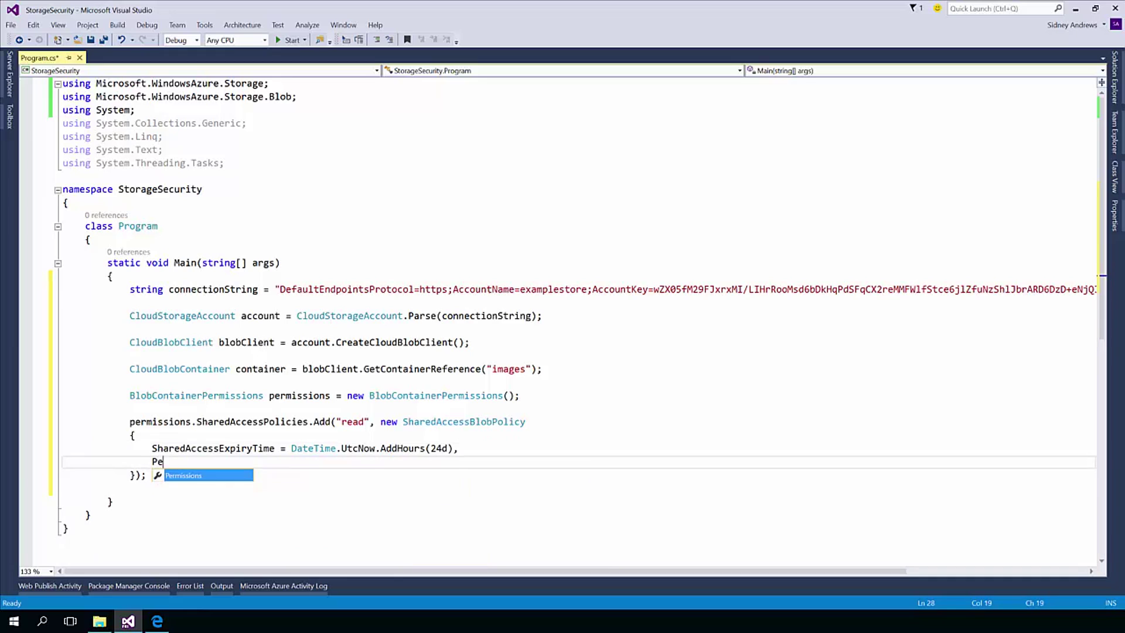
- Set Permissions = SharedAccessBlobPermissions.Read for the read policy
key(Tab)
text(= Share)
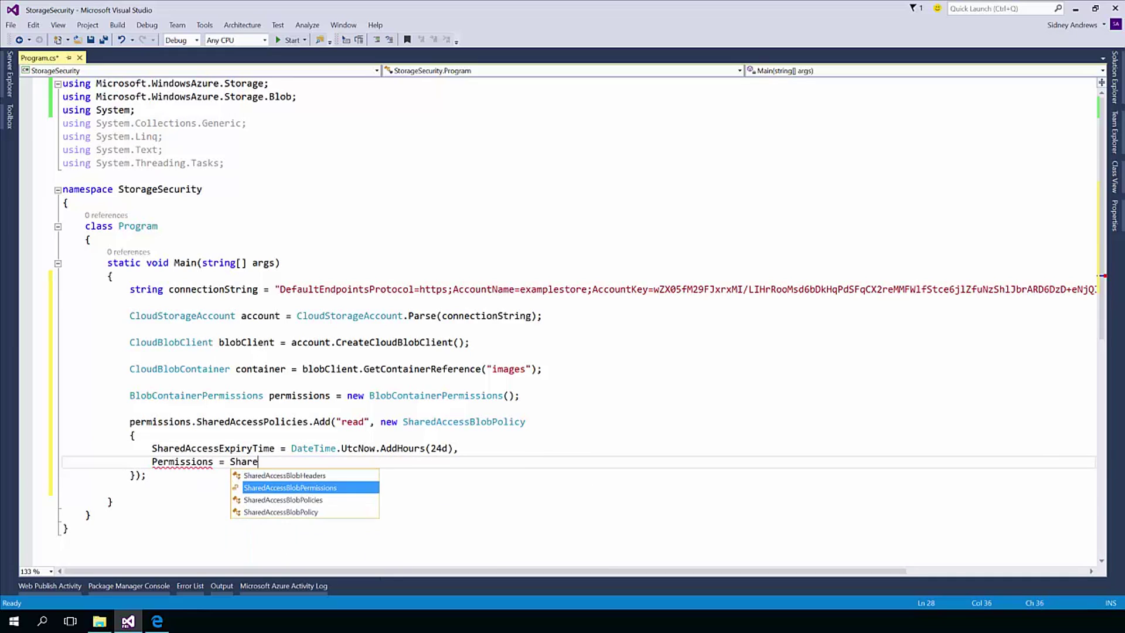
key(Tab)
text(.Read)
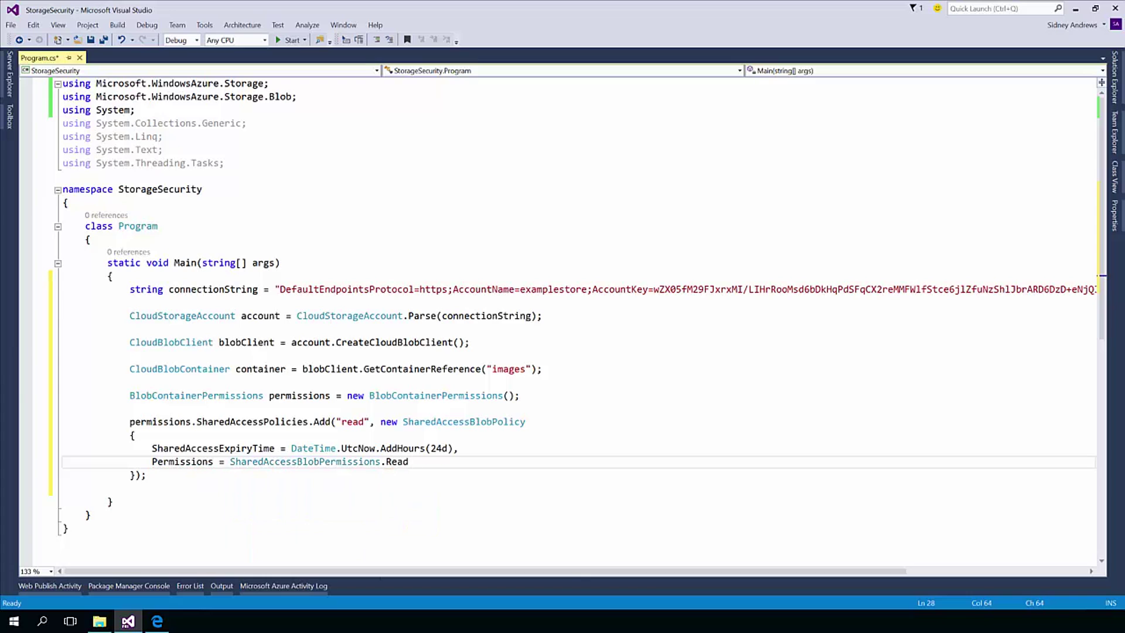
text( | S)
key(Tab)
text(.)
key(BackSpace)
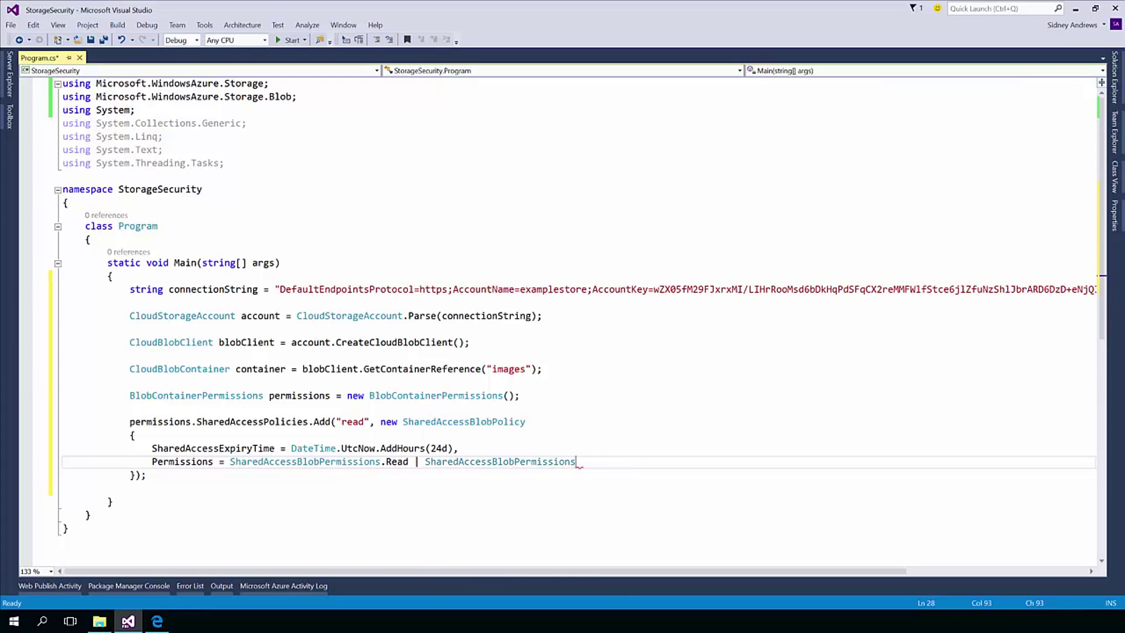
key(BackSpace)
key(BackSpace)
key(BackSpace)
key(BackSpace)
key(BackSpace)
key(BackSpace)
key(BackSpace)
key(BackSpace)
key(BackSpace)
key(BackSpace)
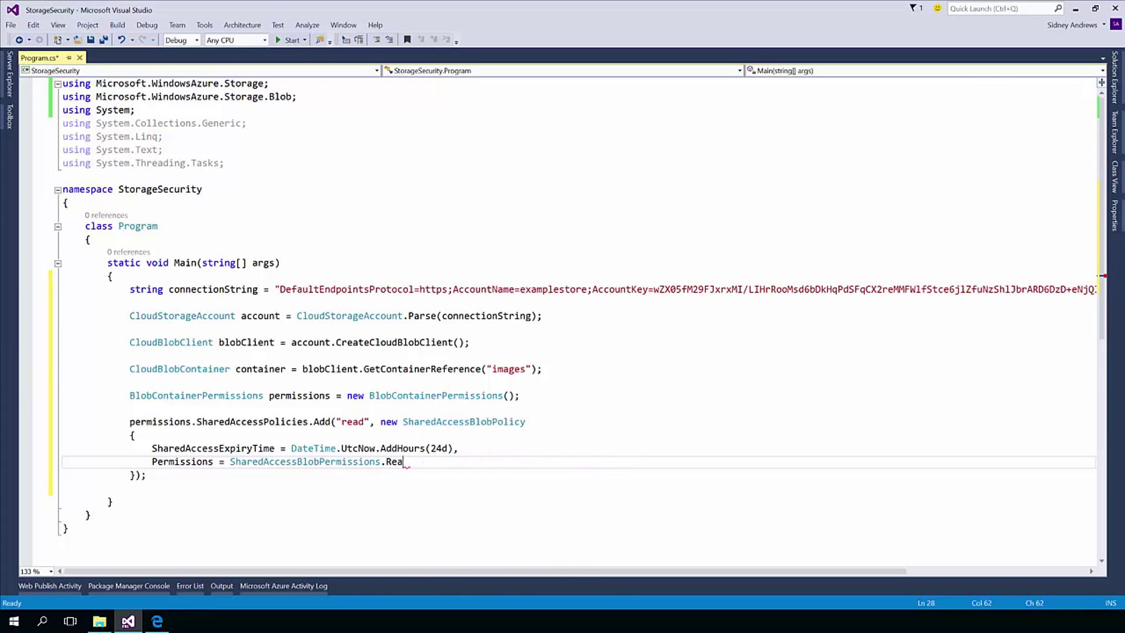
text(d)
- Set permissions.PublicAccess = BlobContainerPublicAccessType.Off
key(Down)
key(Return)
key(Return)
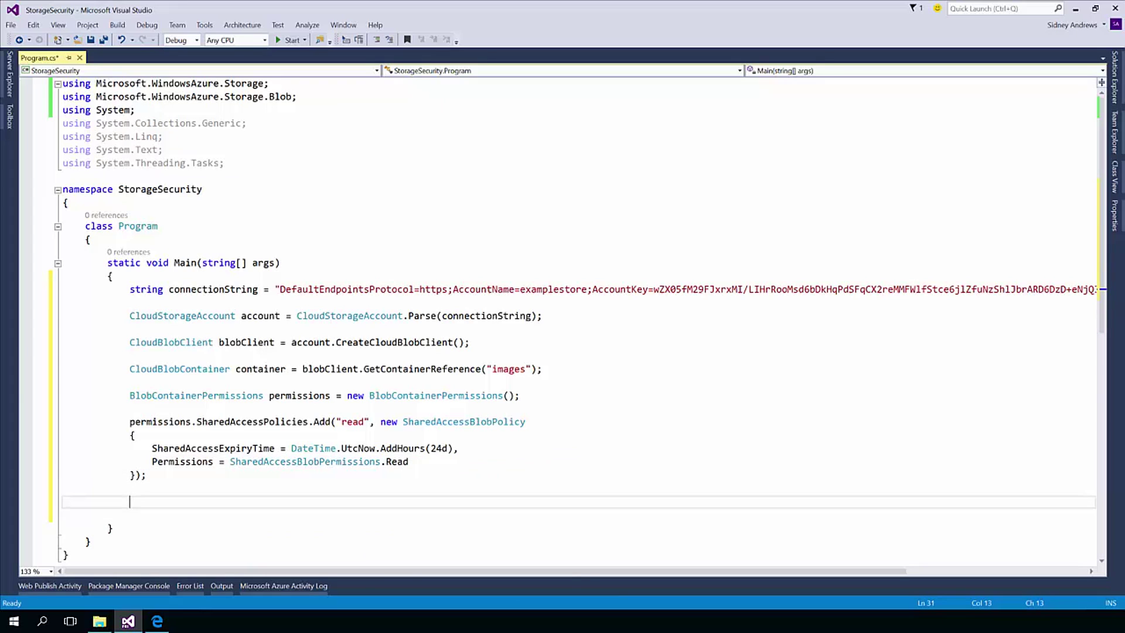
text(permiss)
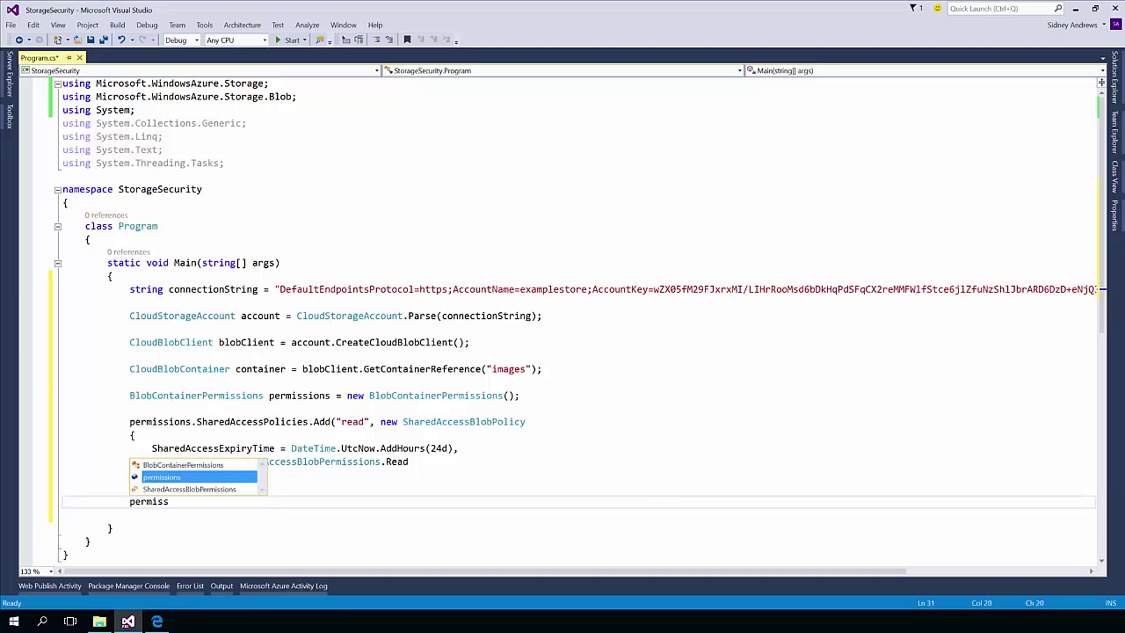
key(Tab)
text(.)
text(p)
key(Tab)
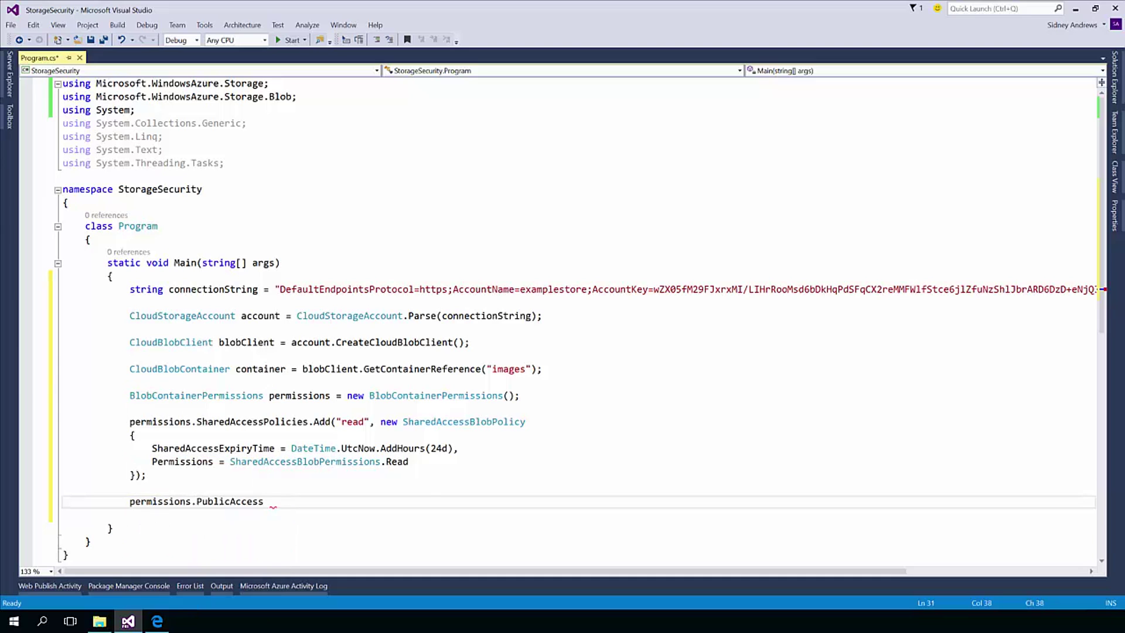
text(=)
key(Tab)
text(.)
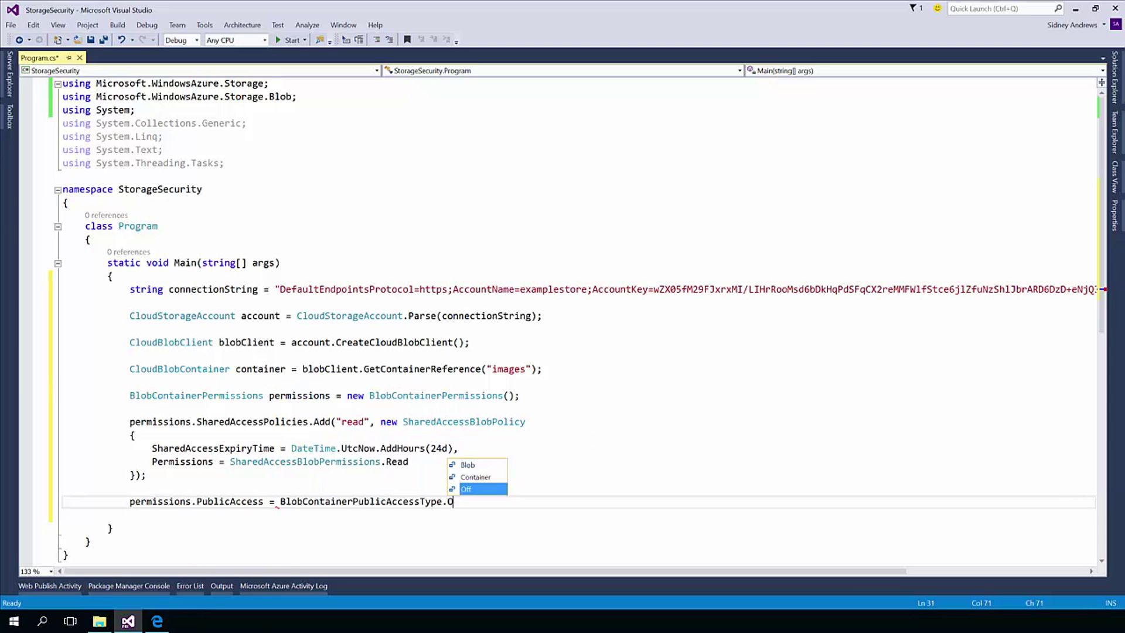
text(o)
key(Tab)
key(Return)
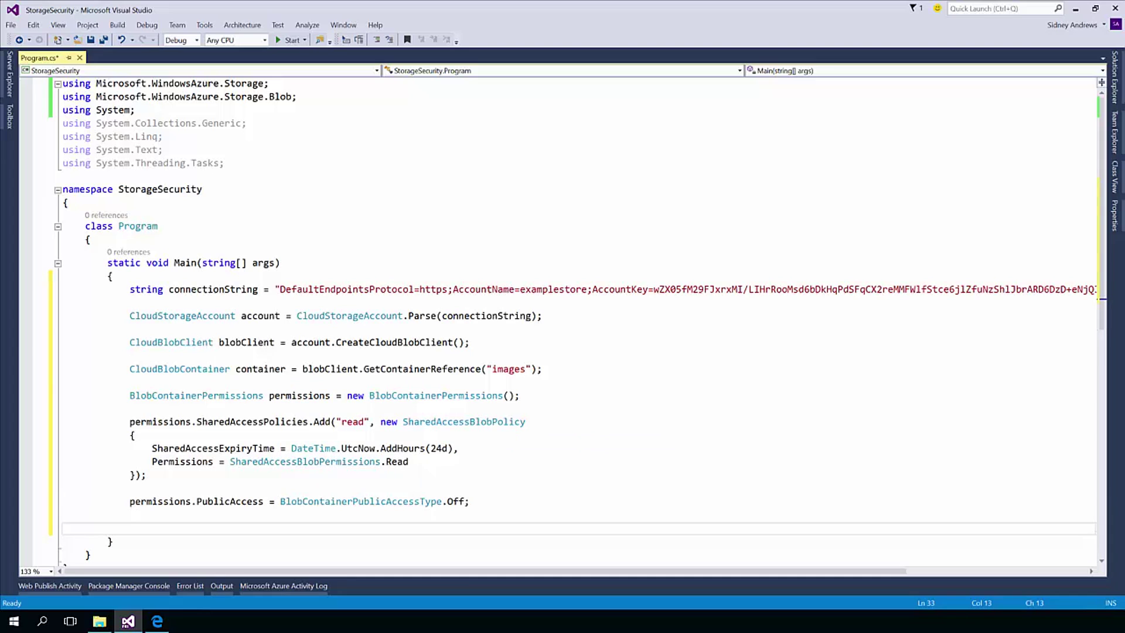
text(container.)
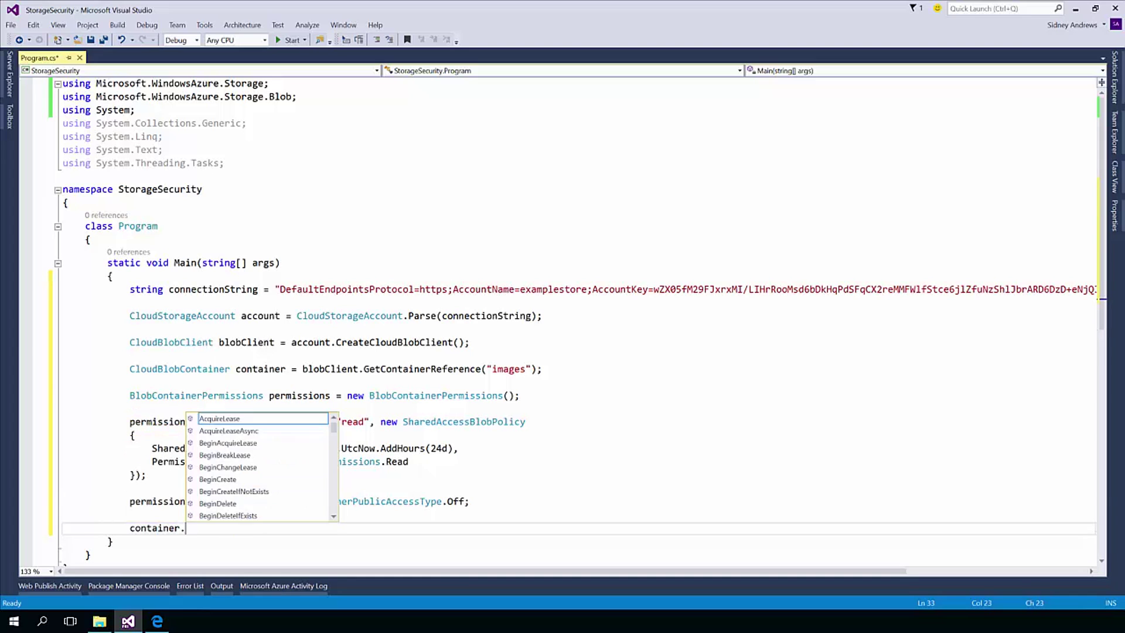
text(SetPermissions()
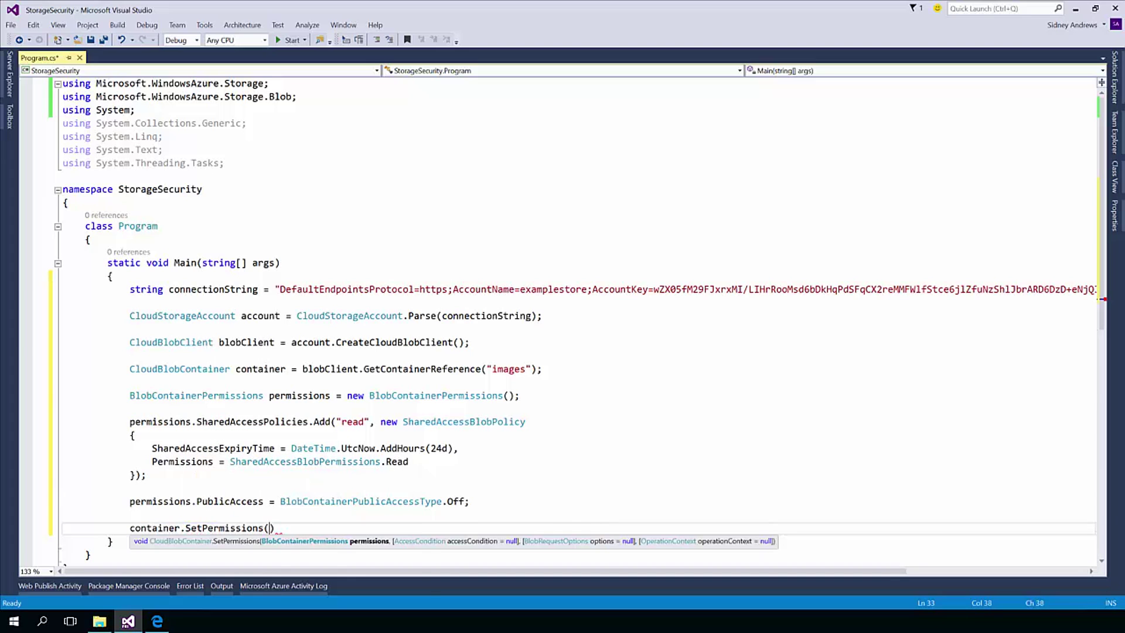
text(blob)
- Apply the permissions with container.SetPermissions(permissions) and leave a blank line below
key(BackSpace)
key(BackSpace)
key(BackSpace)
text(perm)
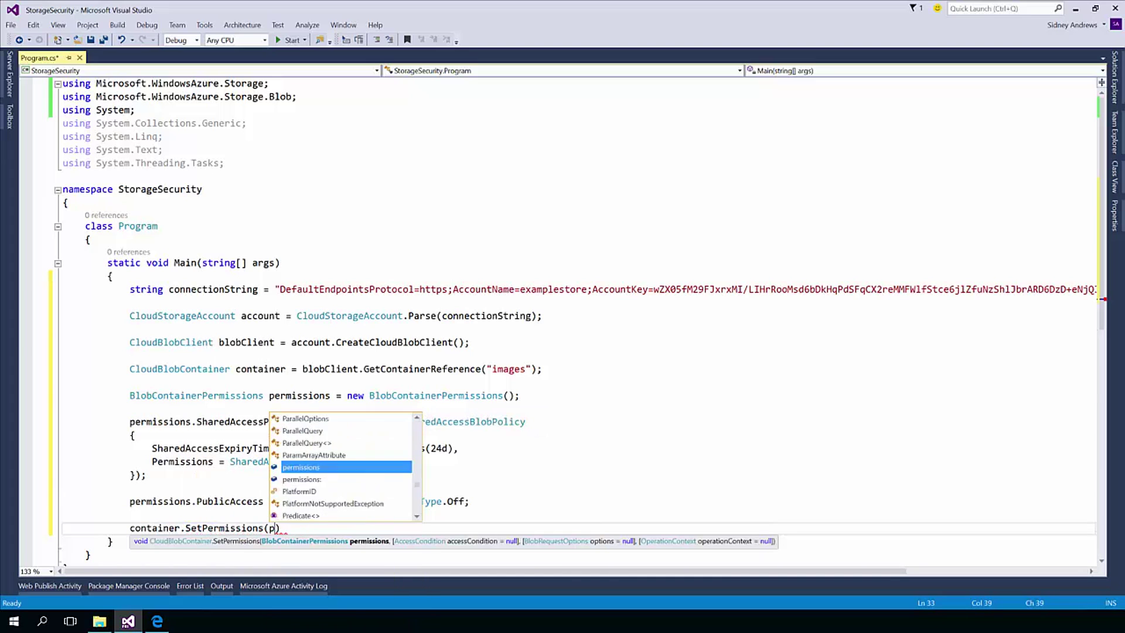
text(issions);)
key(Return)
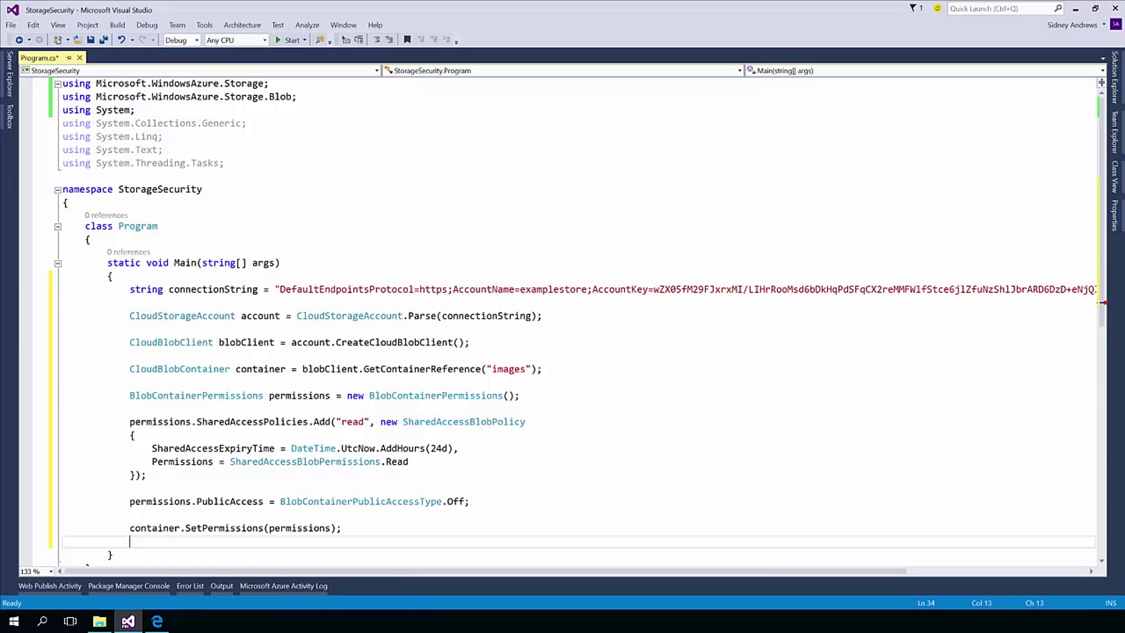
key(Return)
scroll(227, 375, down, 2)
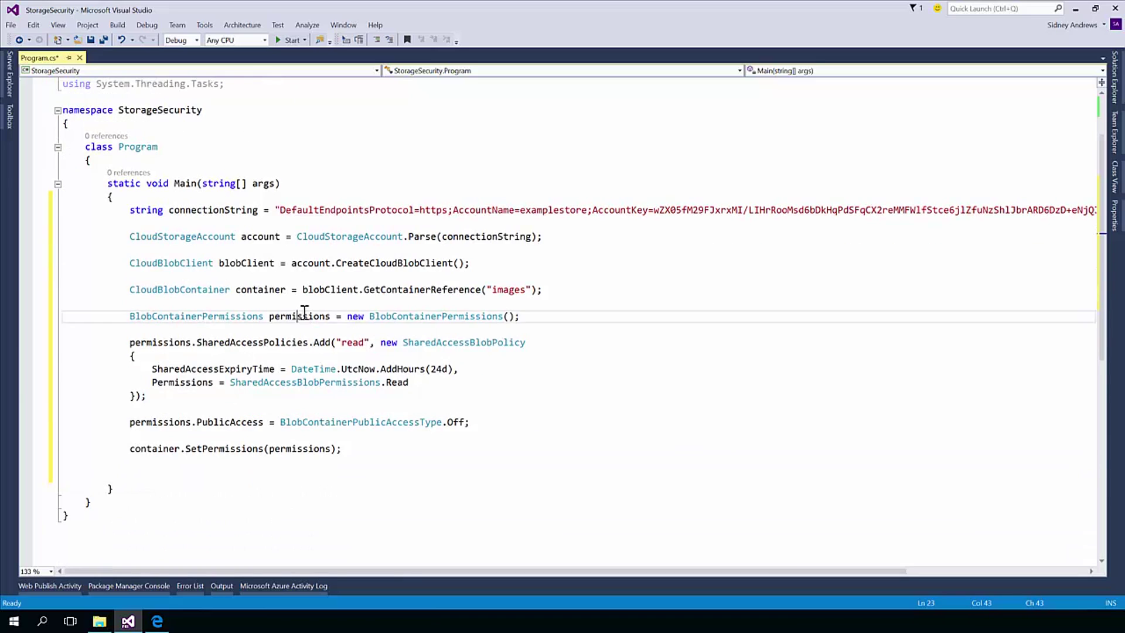
drag(300, 316, 346, 440)
click(204, 464)
key(Down)
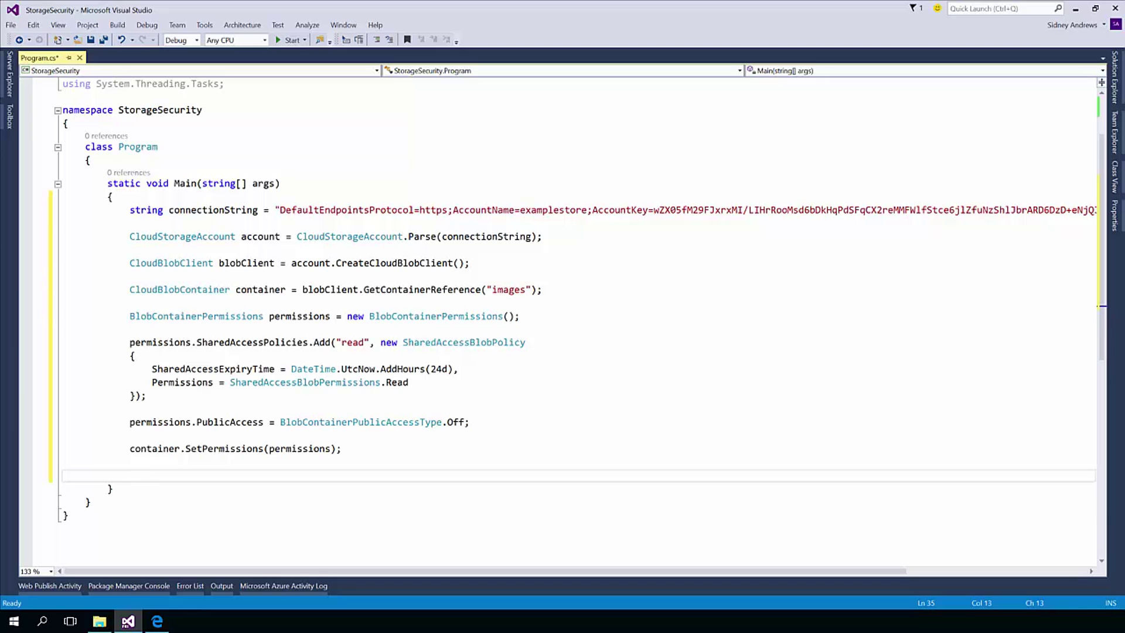
text(string sasTo)
text(ken )
text(= container.Get)
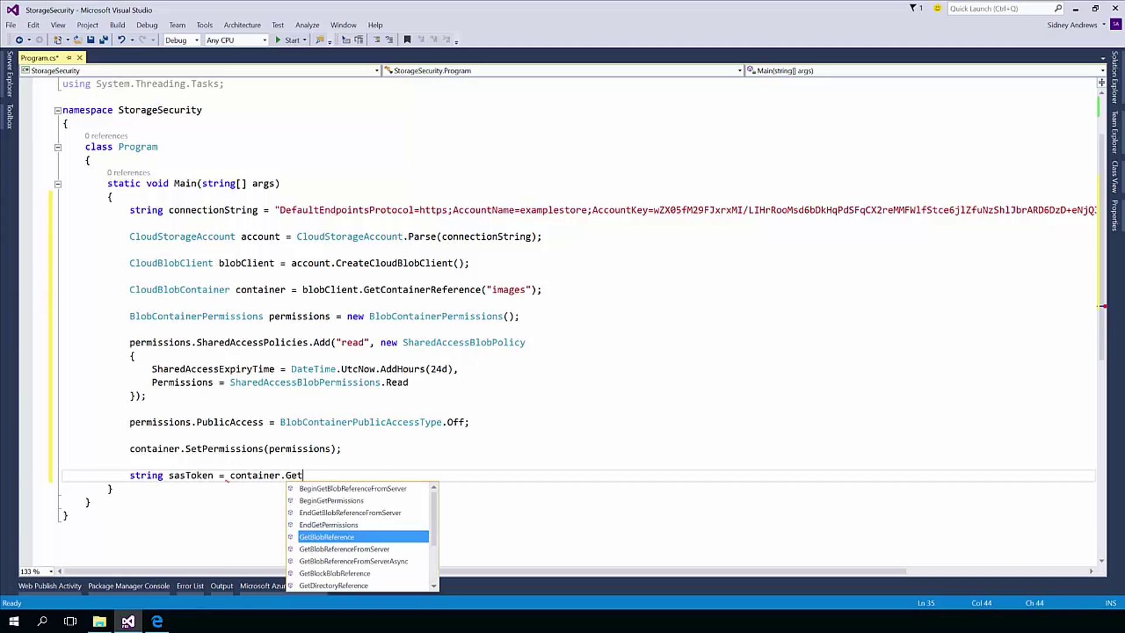
text(Share)
- Get sasToken from container.GetSharedAccessSignature(new SharedAccessBlobPolicy(), "read") and save
key(Tab)
text(()
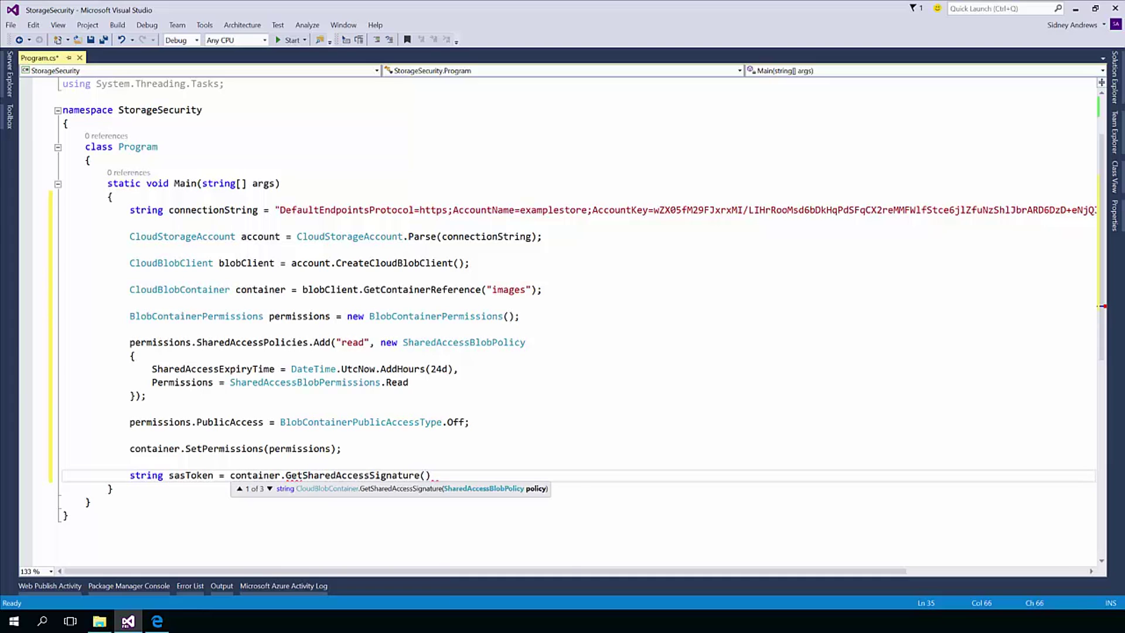
text(new)
key(Tab)
text((),)
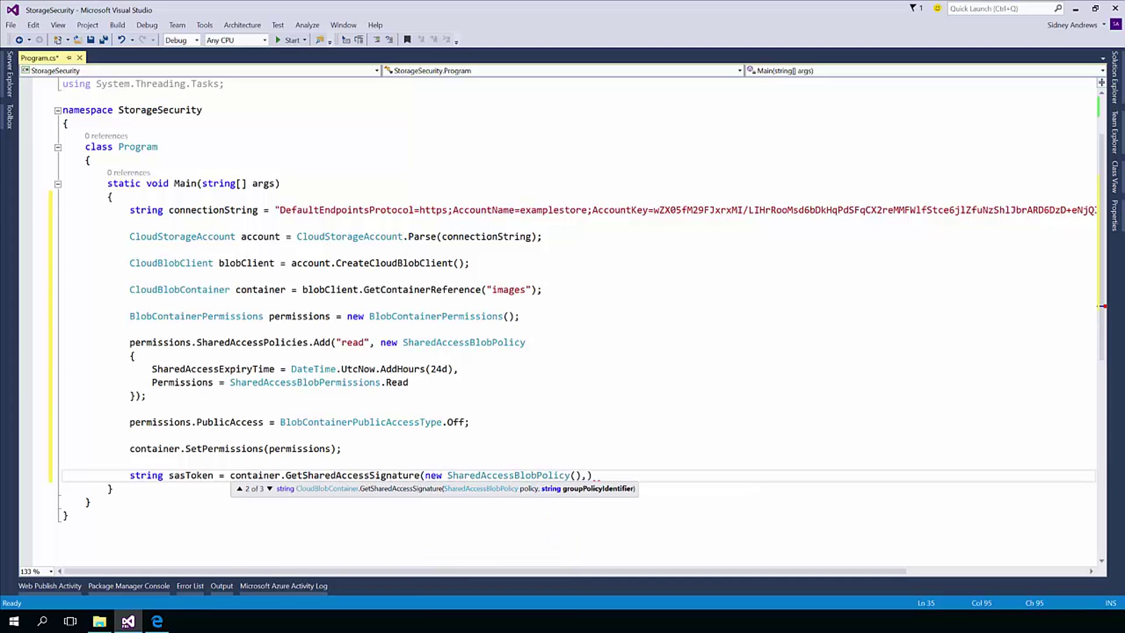
text( "rea)
text(d")
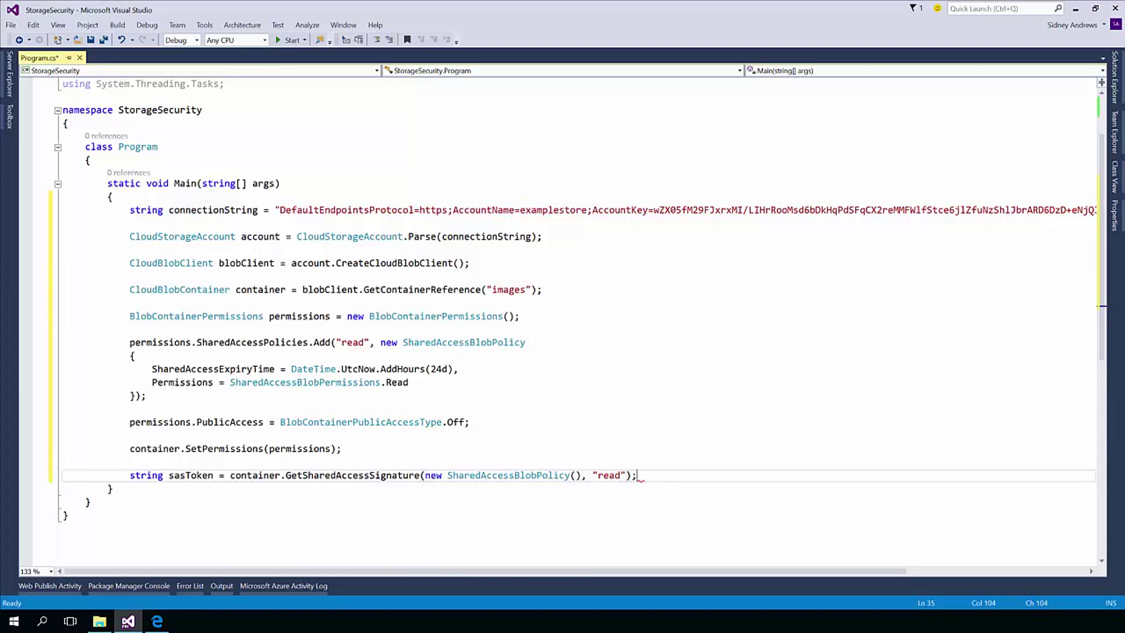
key(ctrl+s)
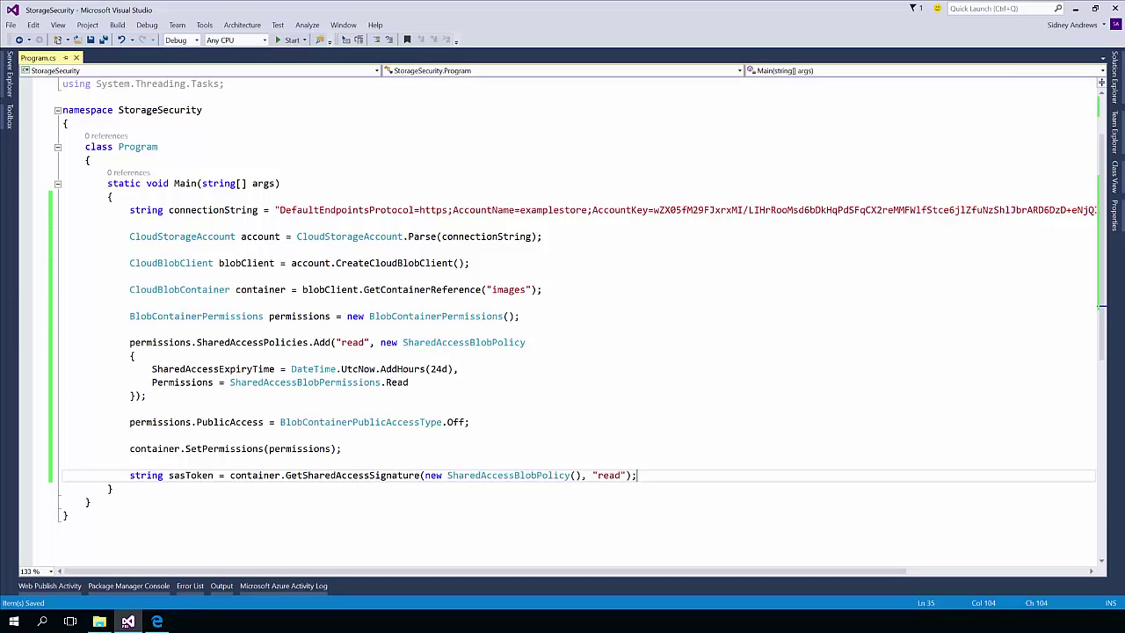
- Highlight the empty policy argument and the SharedAccessPolicies entry that the "read" name refers to
click(584, 474)
drag(581, 474, 425, 474)
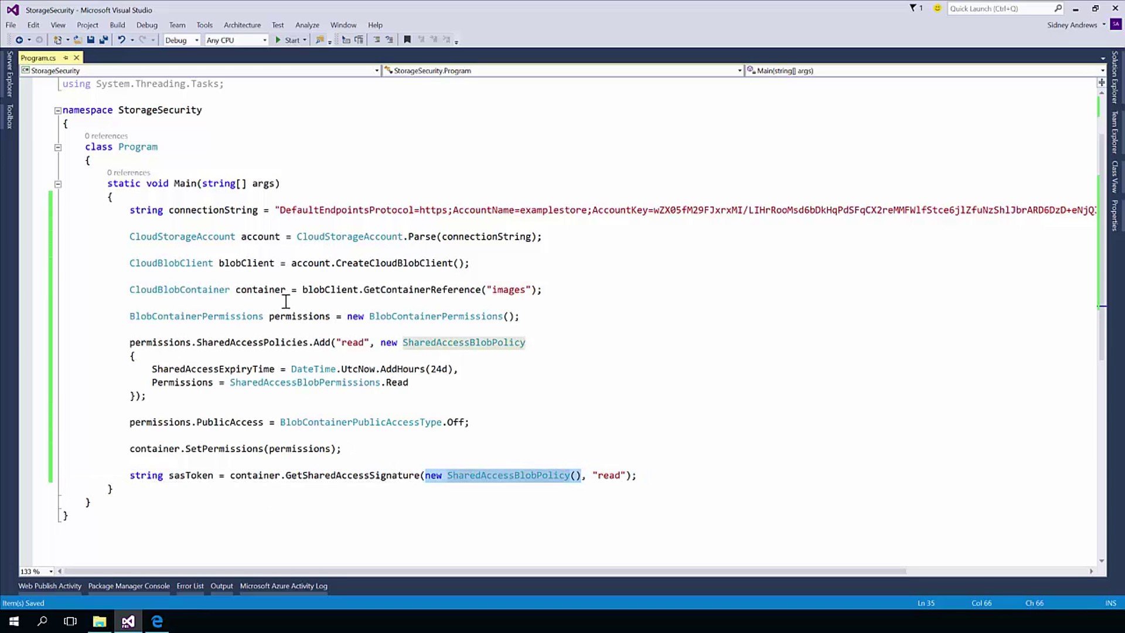
double_click(286, 342)
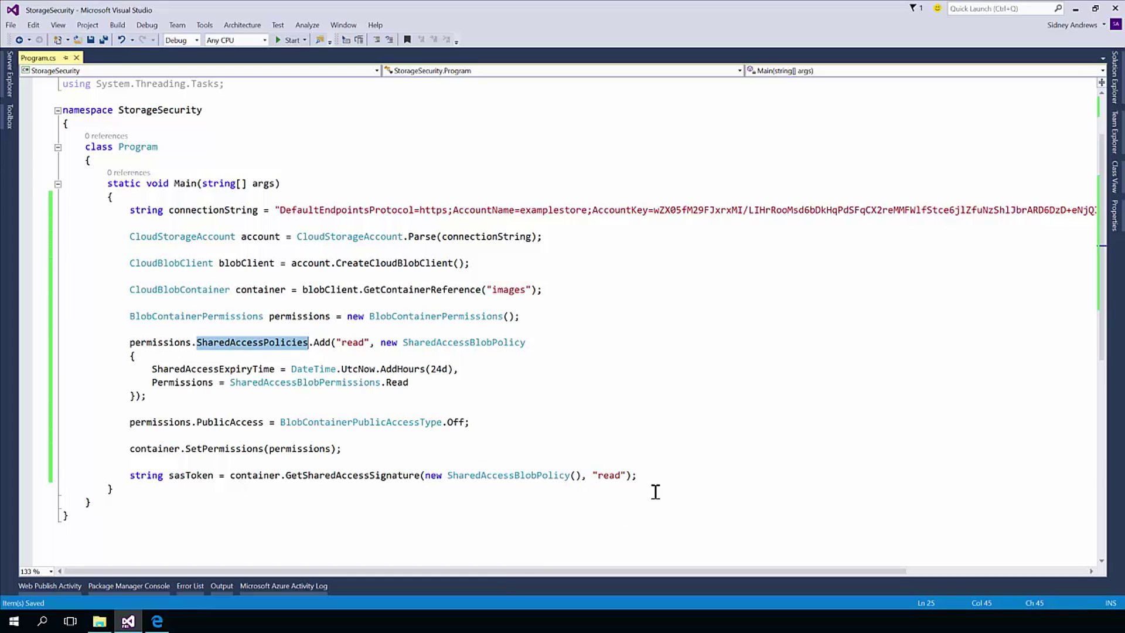
click(658, 474)
- Print sasToken with Console.WriteLine, wait on Console.ReadKey, and save Program.cs
key(Return)
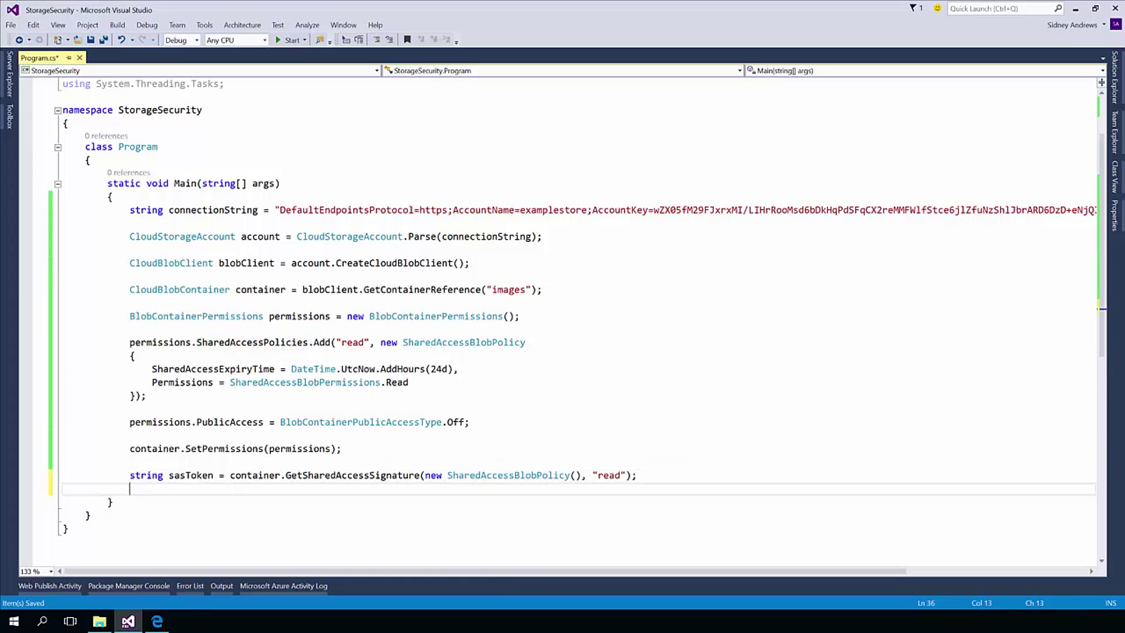
key(Return)
text(Console.WR)
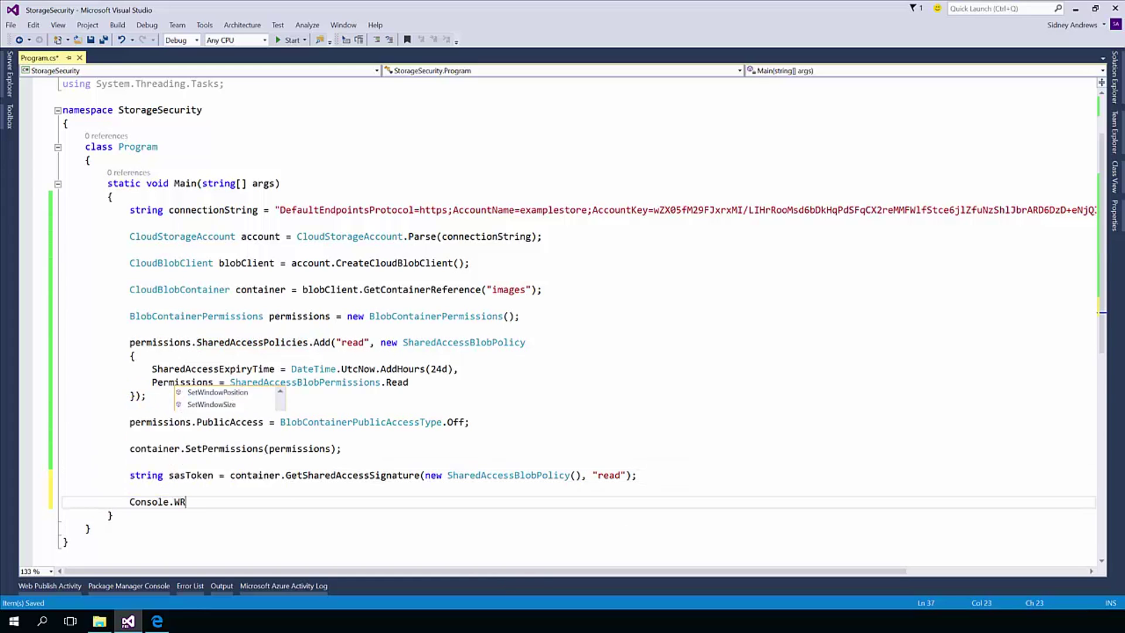
text(iteLine)
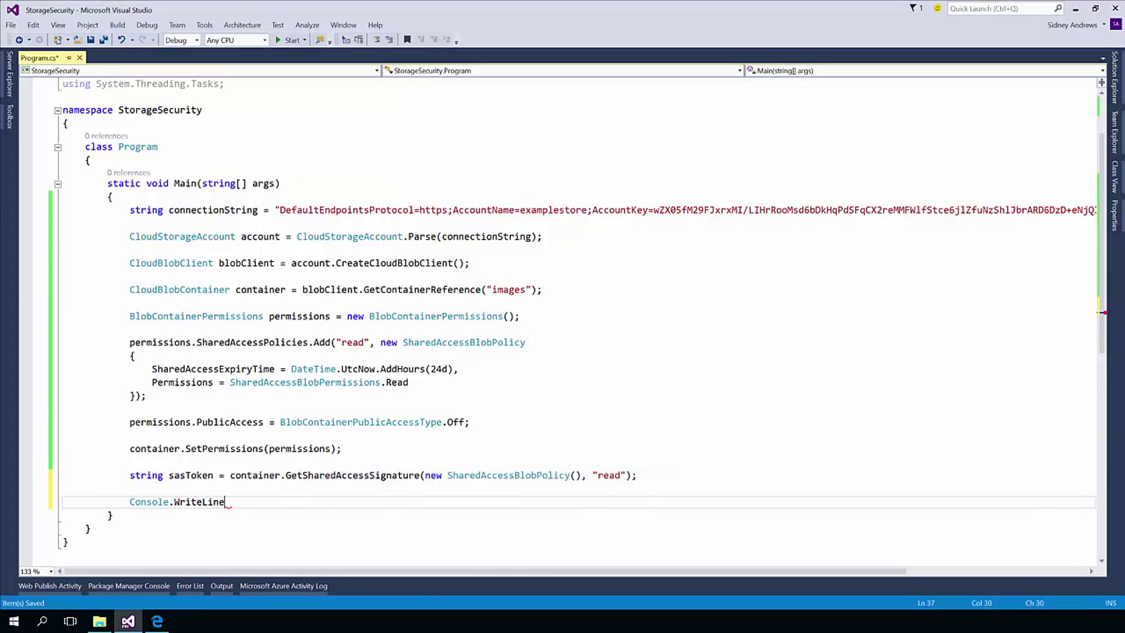
text((sasToken);)
key(Return)
key(Return)
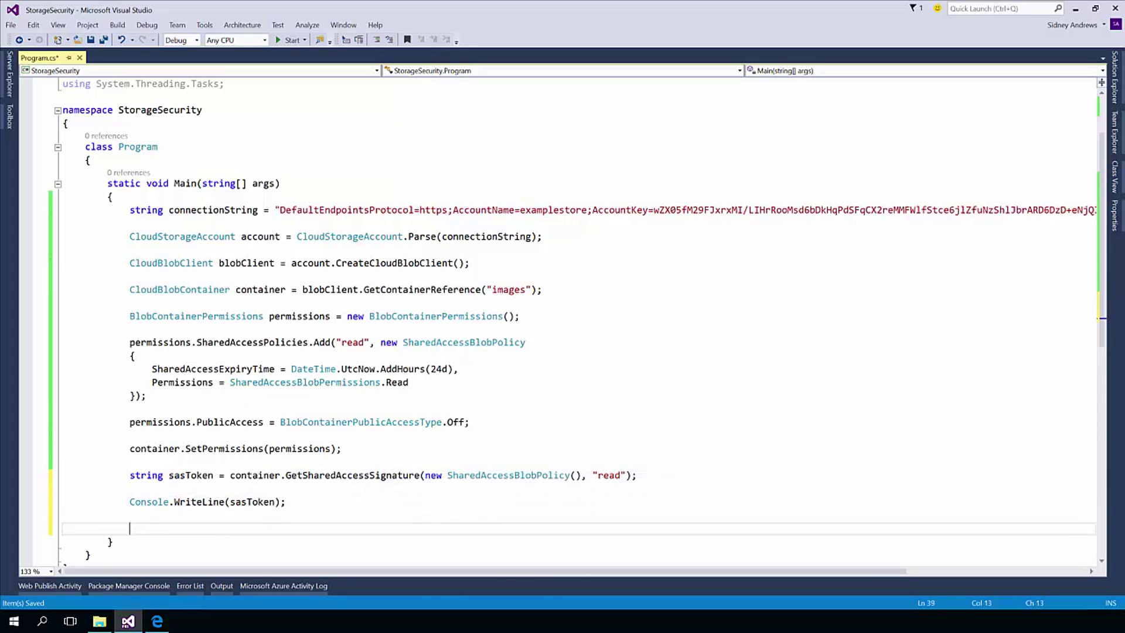
text(Console.Rea)
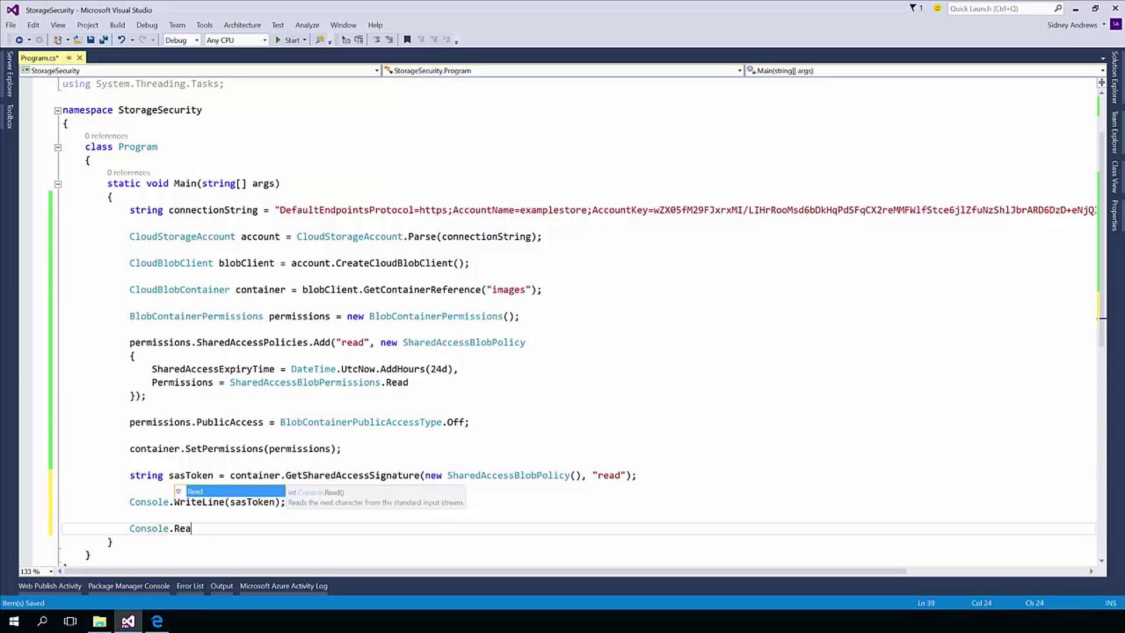
text(dKey();)
key(ctrl+s)
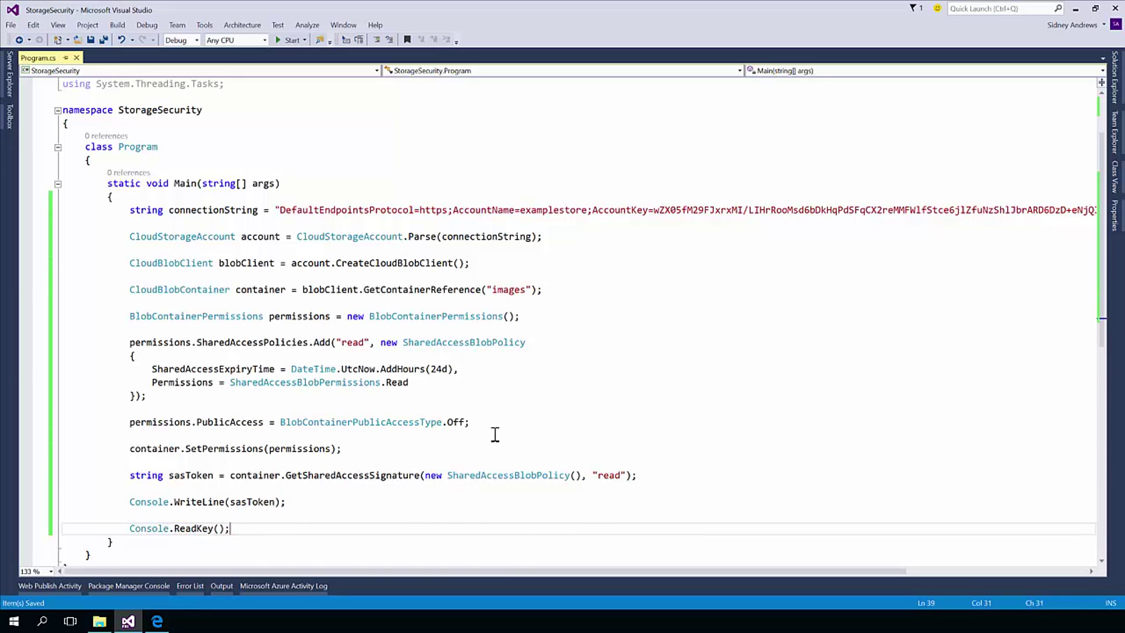
scroll(324, 489, down, 1)
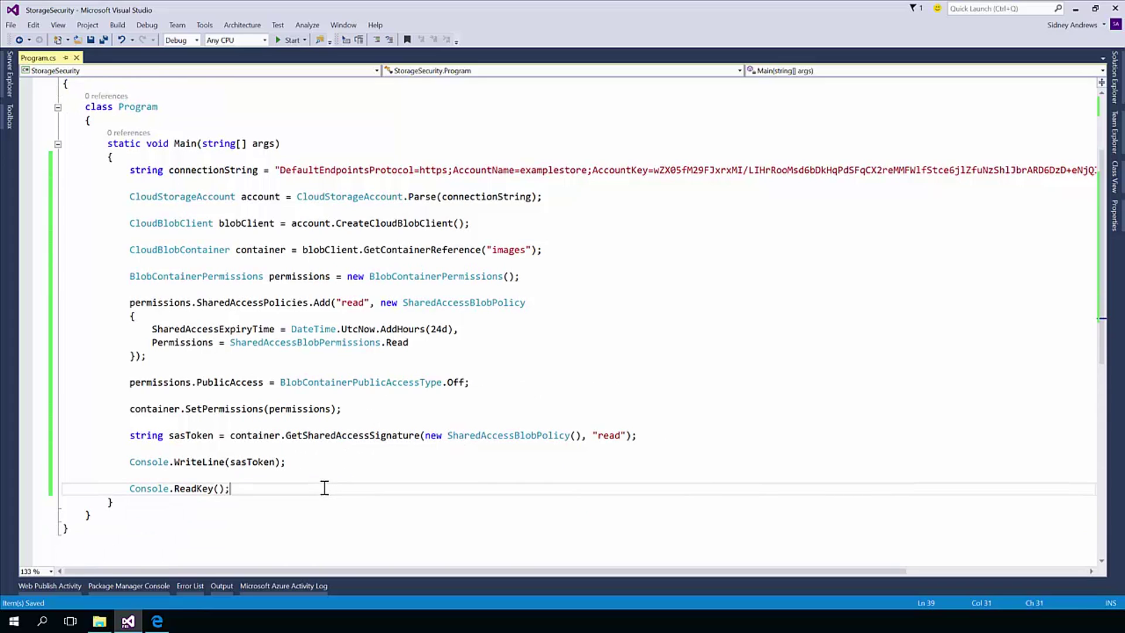
- Run the app and set the console font to Consolas size 24
click(293, 41)
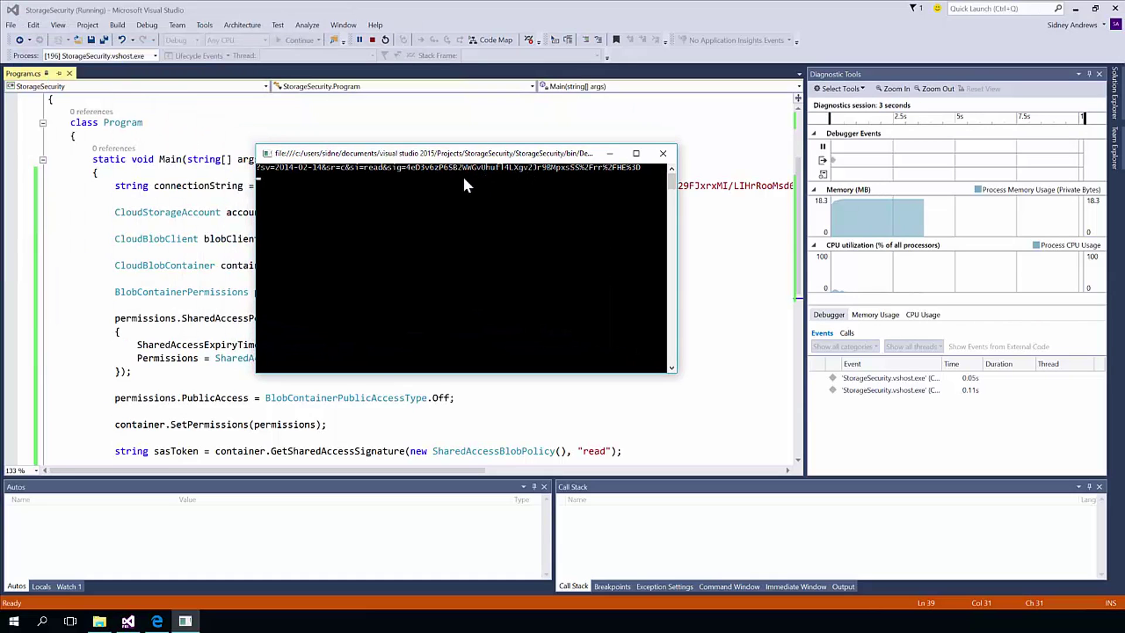
right_click(406, 152)
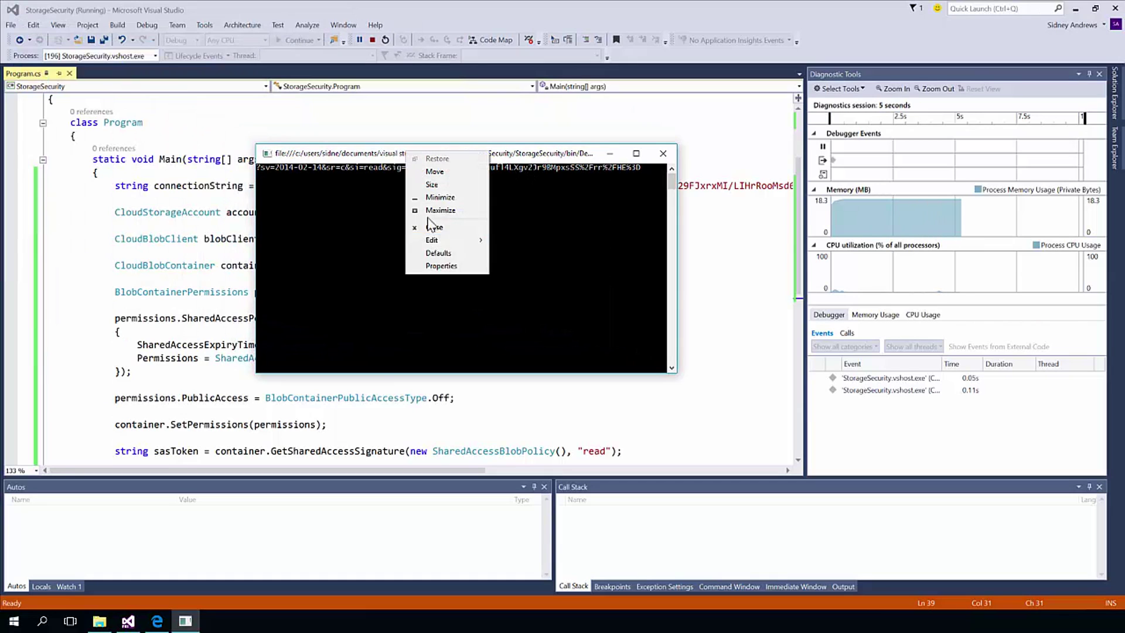
click(439, 267)
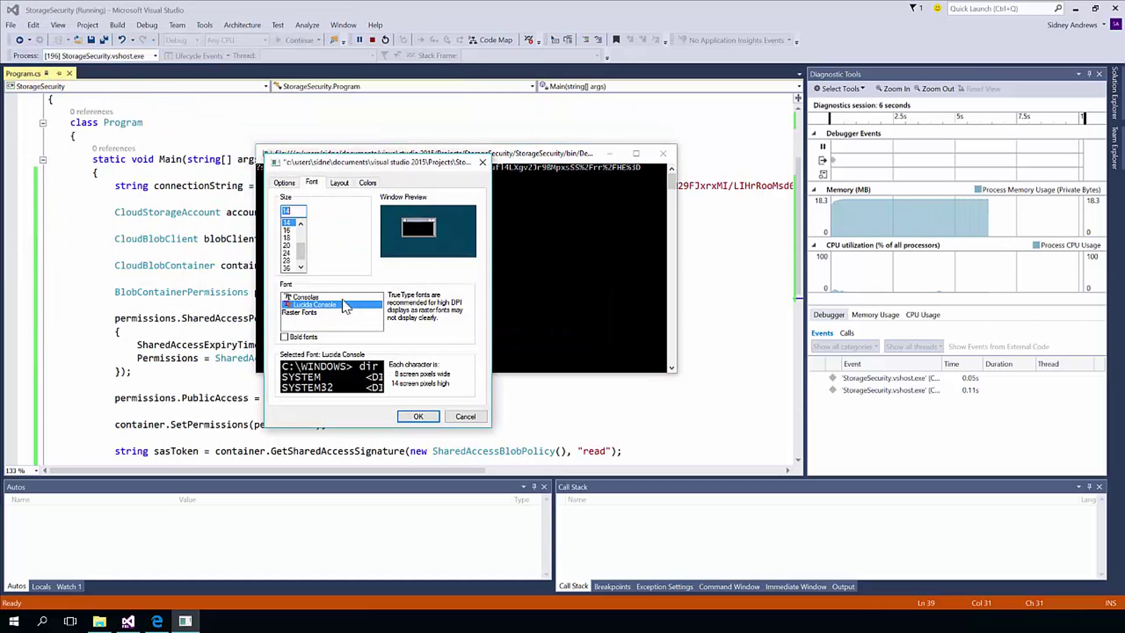
click(311, 298)
click(287, 253)
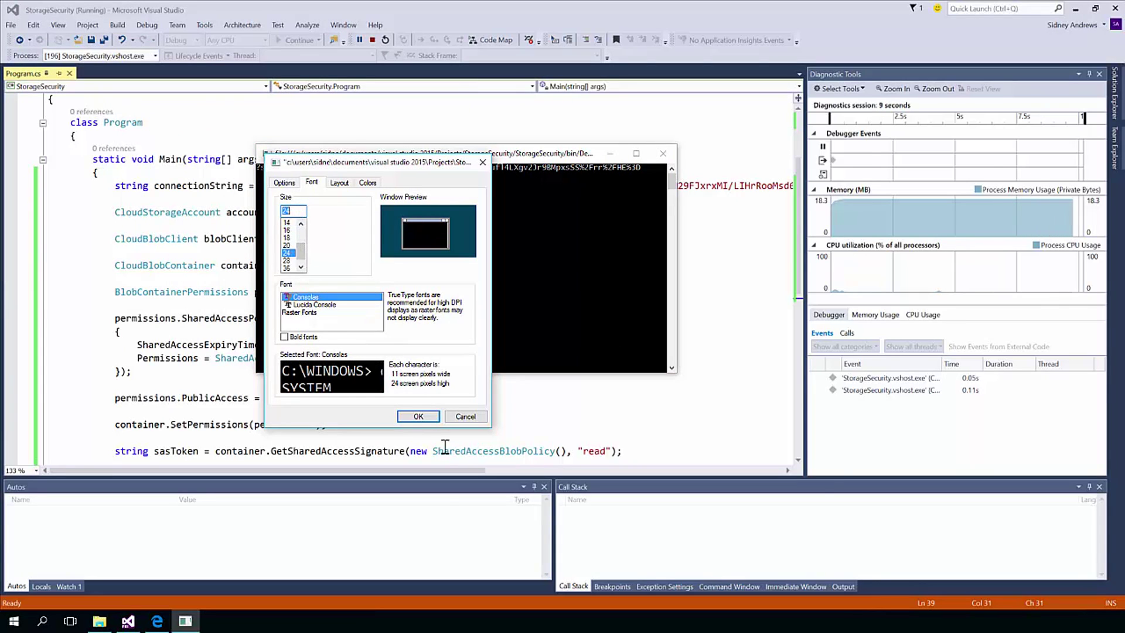
click(413, 417)
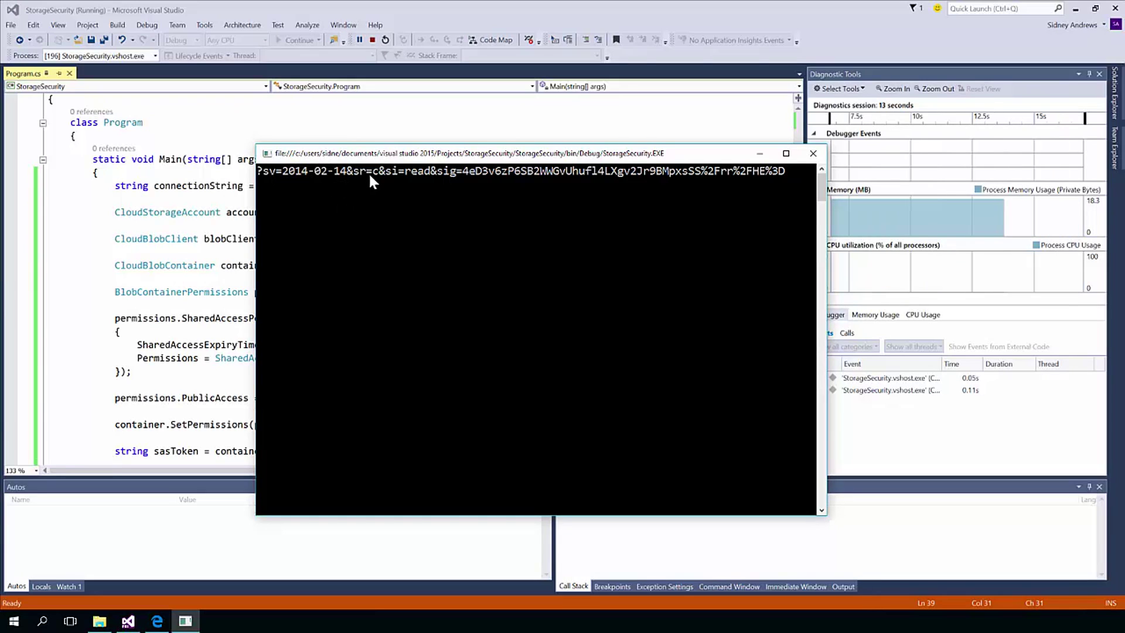
- Mark and copy the generated SAS token from the console
right_click(364, 151)
mouse_move(392, 242)
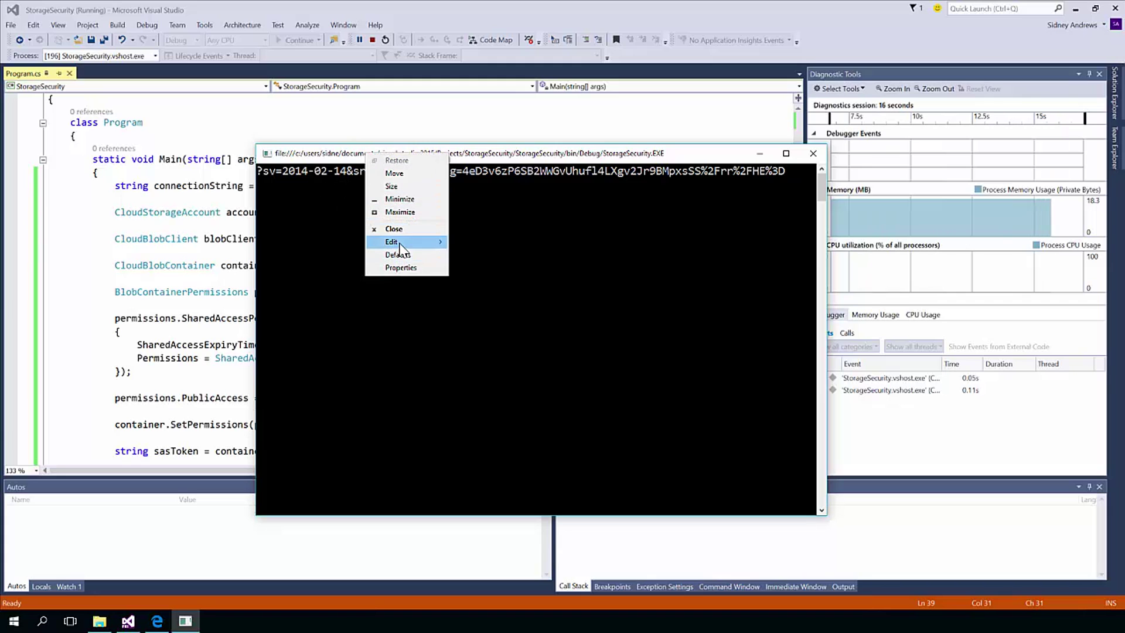
click(475, 279)
right_click(393, 160)
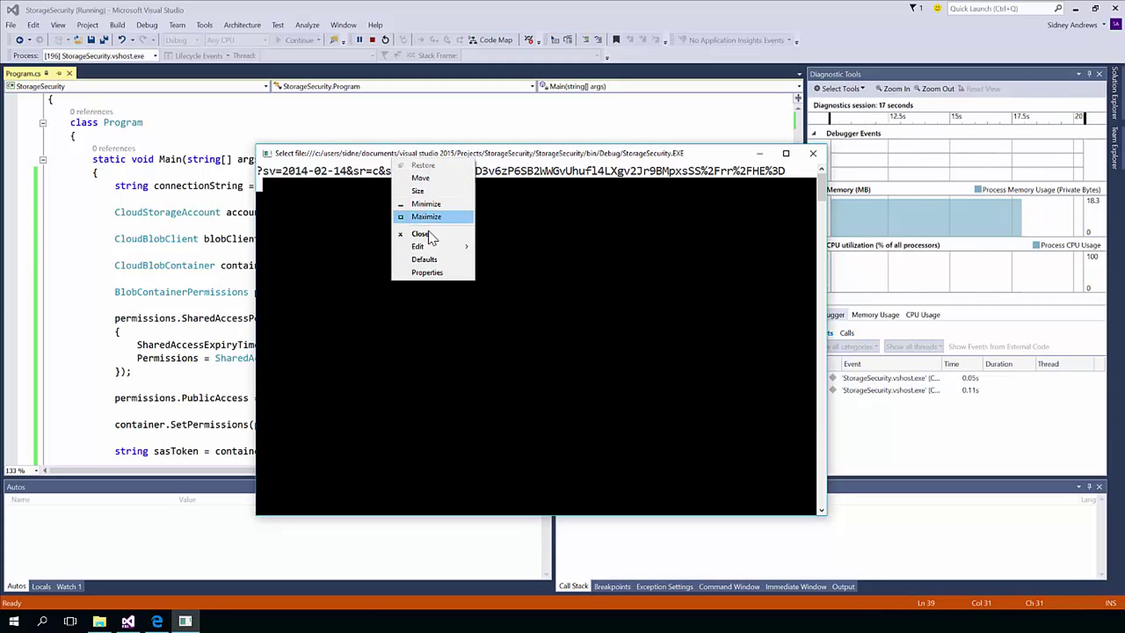
mouse_move(420, 246)
click(493, 256)
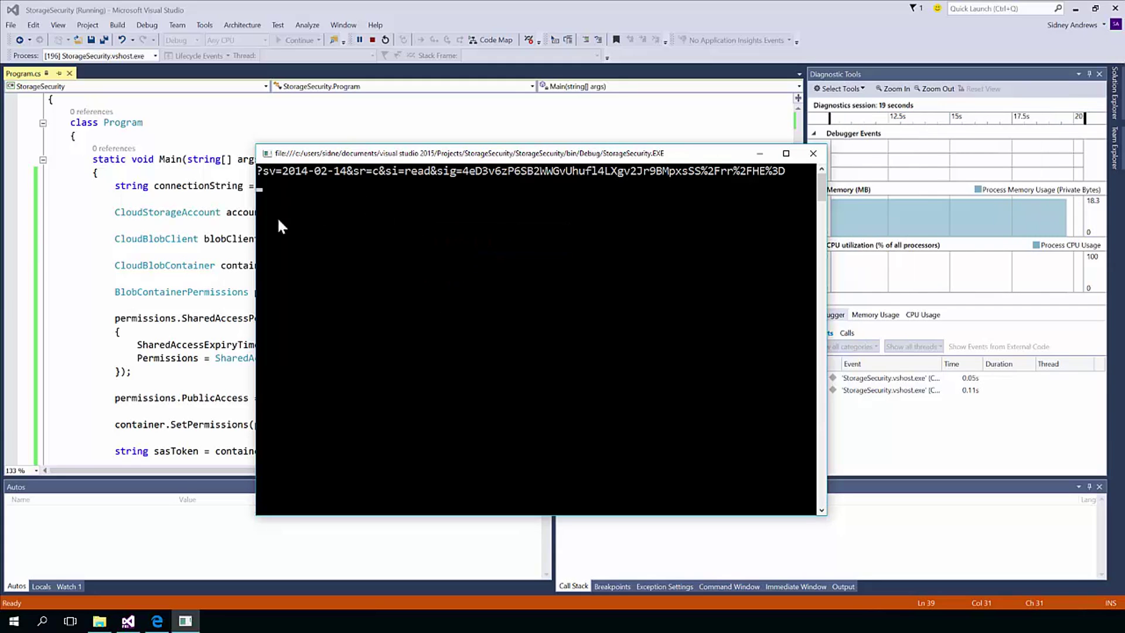
- In Edge, append the SAS token to the sasmodel.png address and load the diagram
click(157, 621)
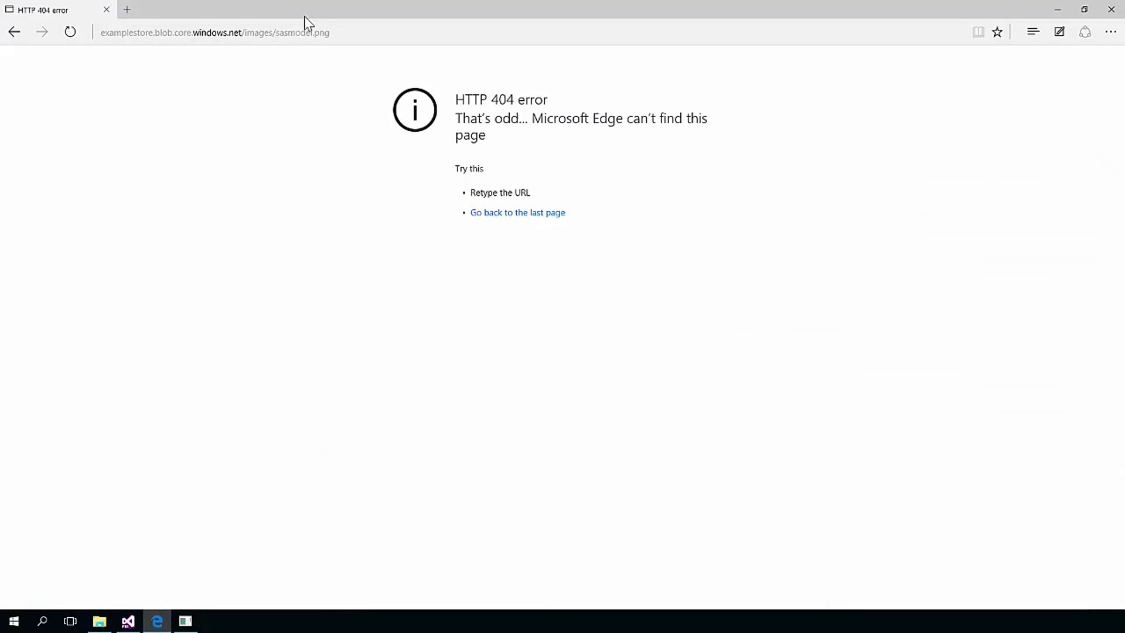
click(335, 30)
key(Return)
click(379, 31)
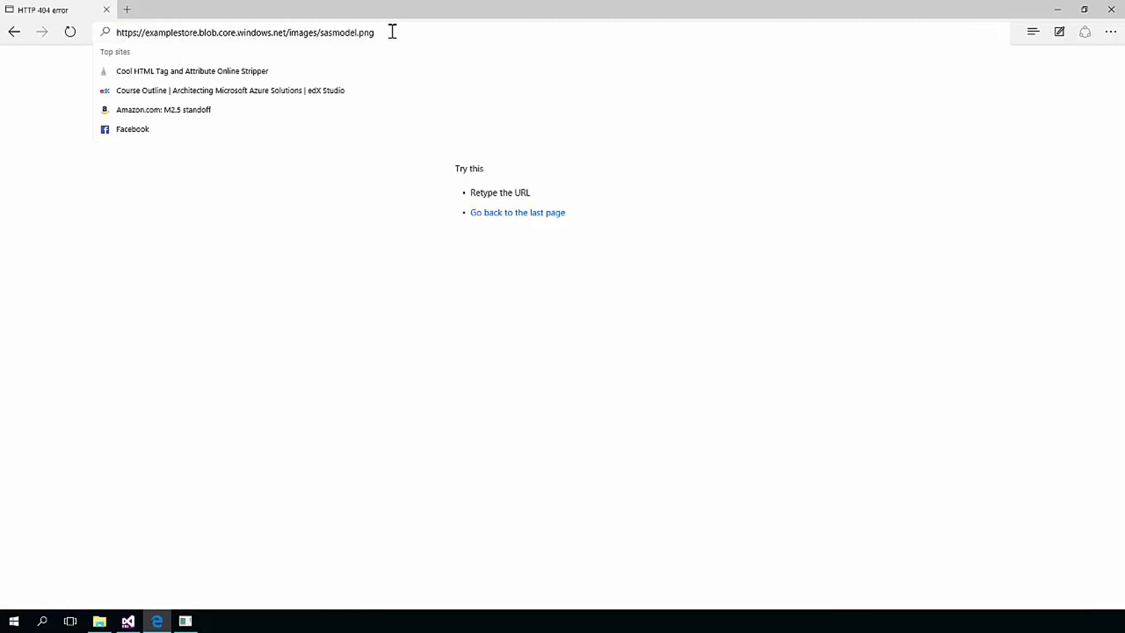
key(ctrl+v)
key(Return)
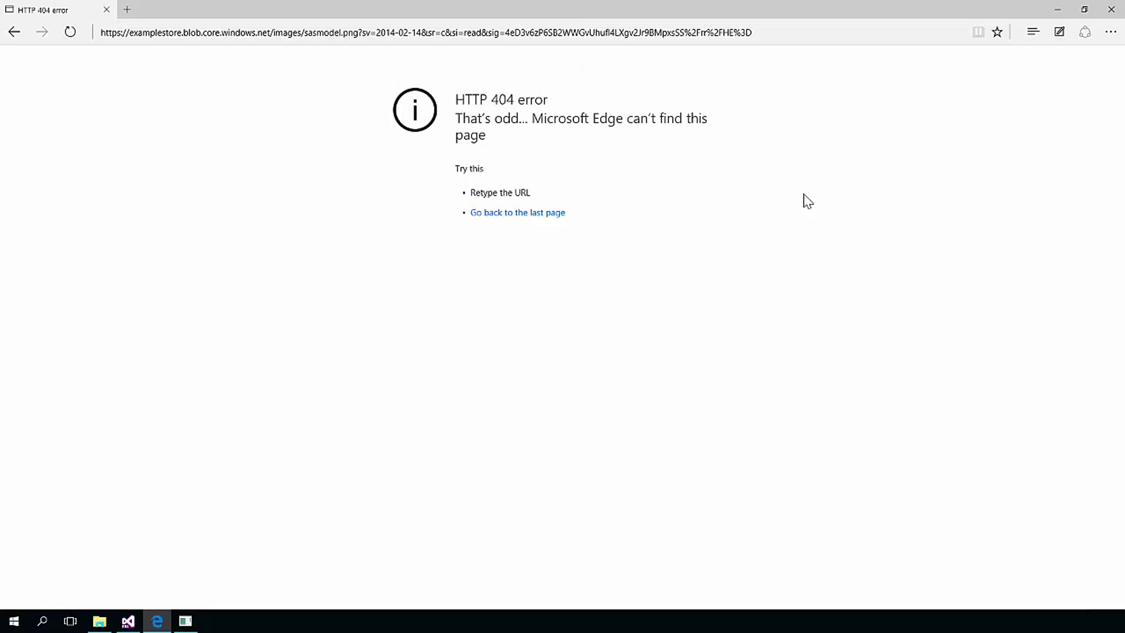
click(781, 34)
key(ctrl+v)
click(754, 59)
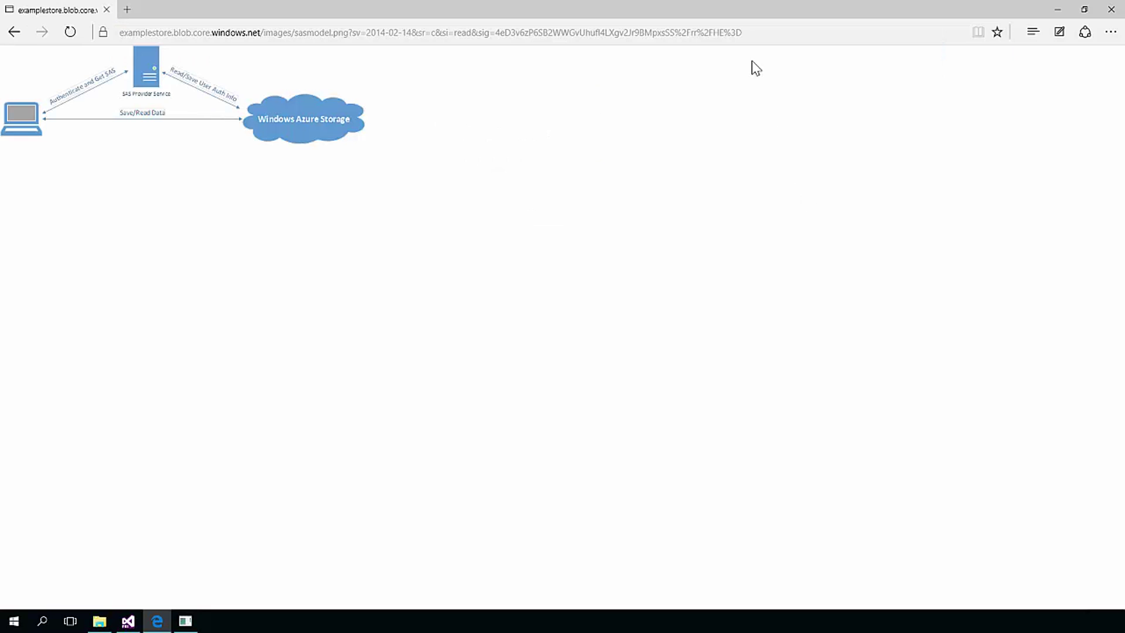